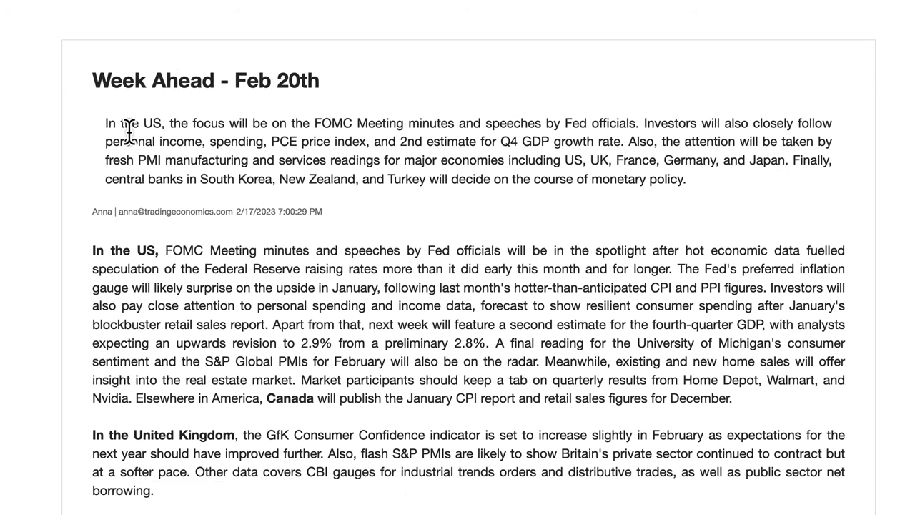
# Read the summary paragraph of the "Week Ahead - Feb 20th" article, highlighting its passages on the US, PMI readings and central banks
pyautogui.scroll(2, 146, 118)
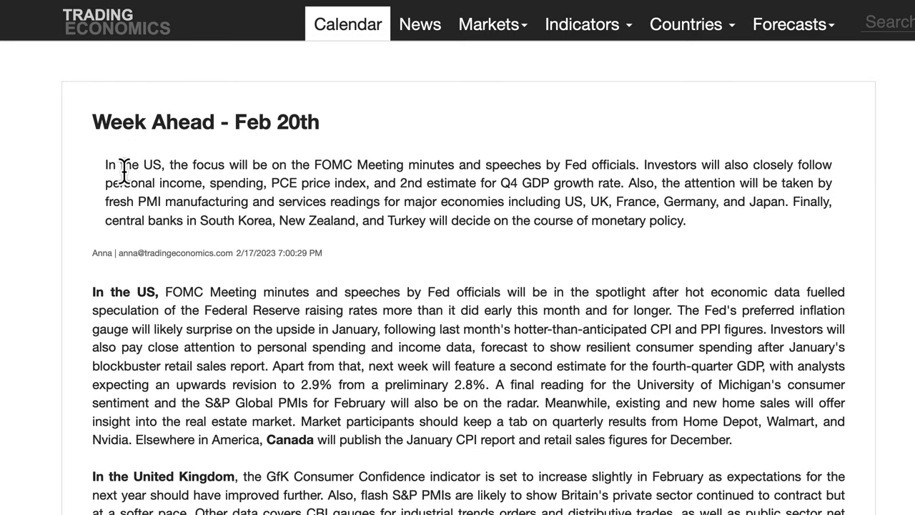
pyautogui.scroll(-1, 119, 164)
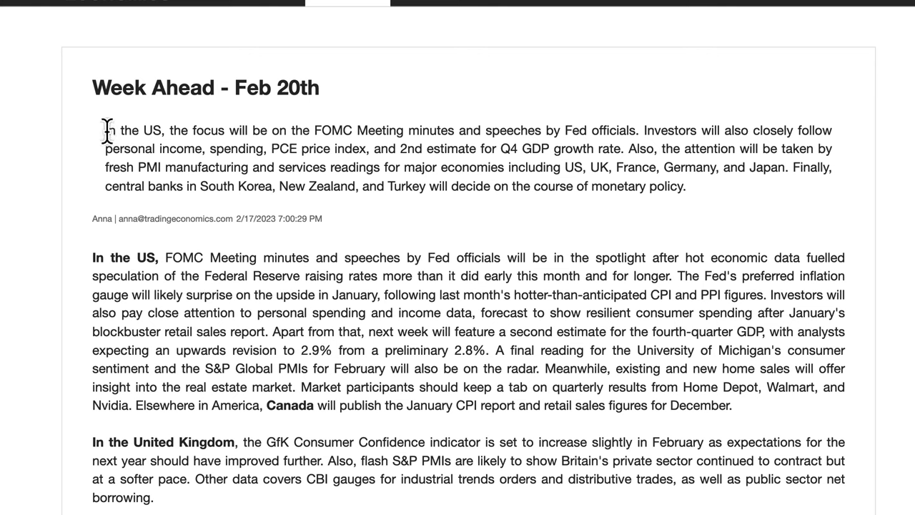
pyautogui.moveTo(162, 131); pyautogui.dragTo(594, 147)
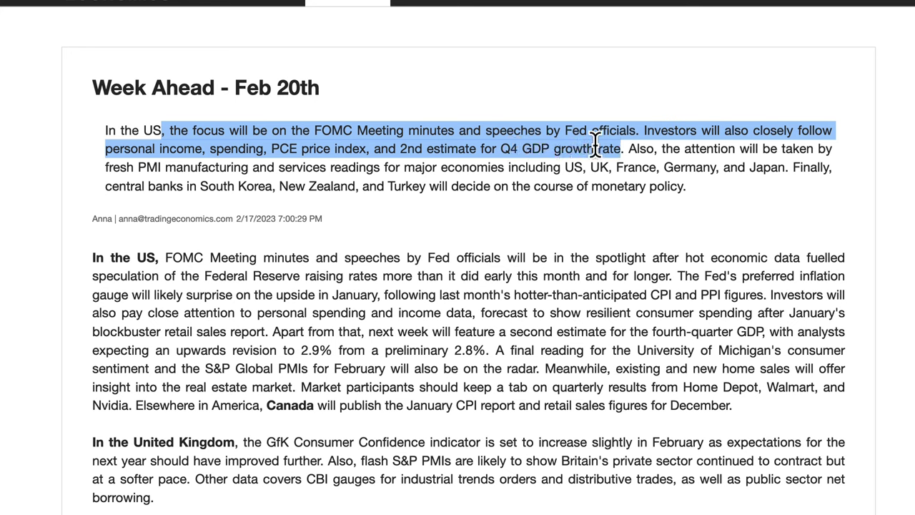
pyautogui.click(501, 150)
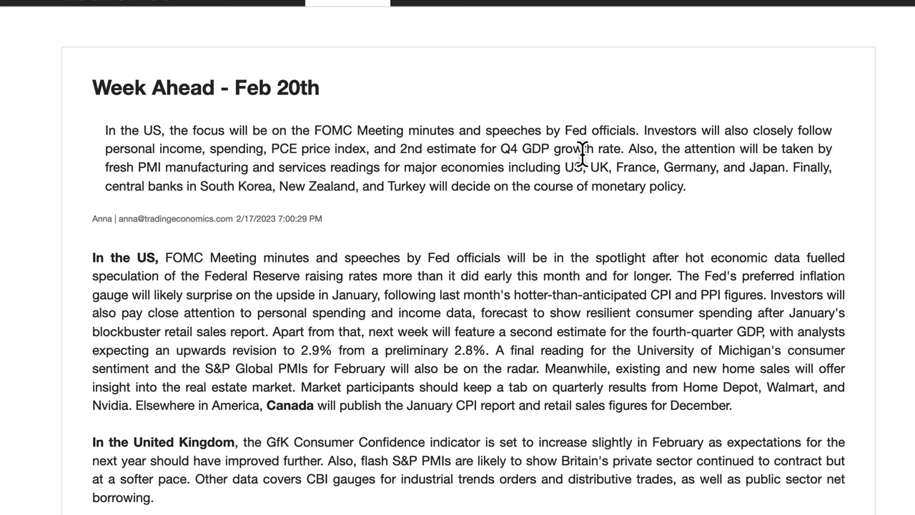
pyautogui.moveTo(634, 148); pyautogui.dragTo(200, 188)
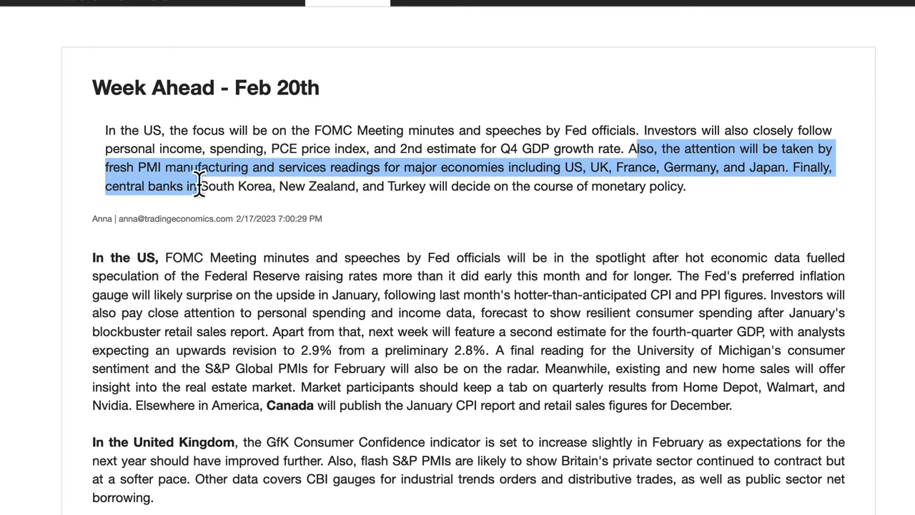
pyautogui.moveTo(278, 186); pyautogui.dragTo(363, 191)
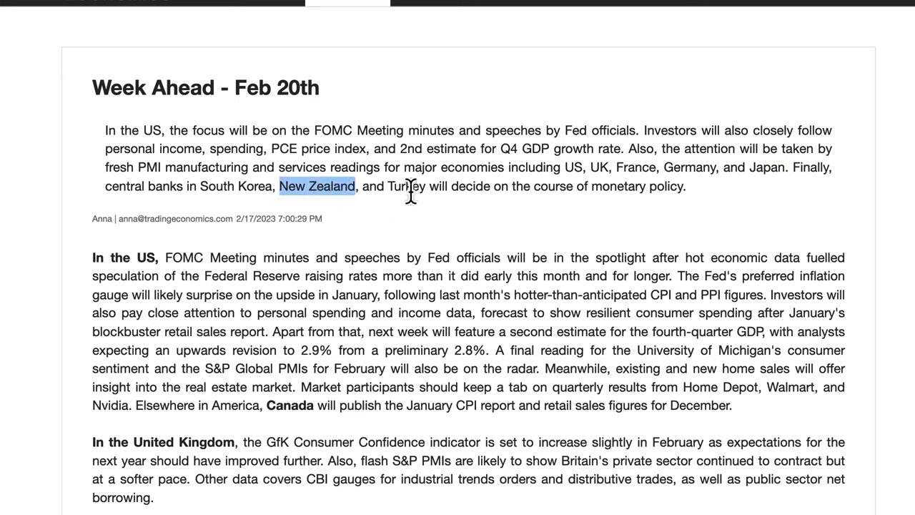
pyautogui.moveTo(429, 189); pyautogui.dragTo(475, 187)
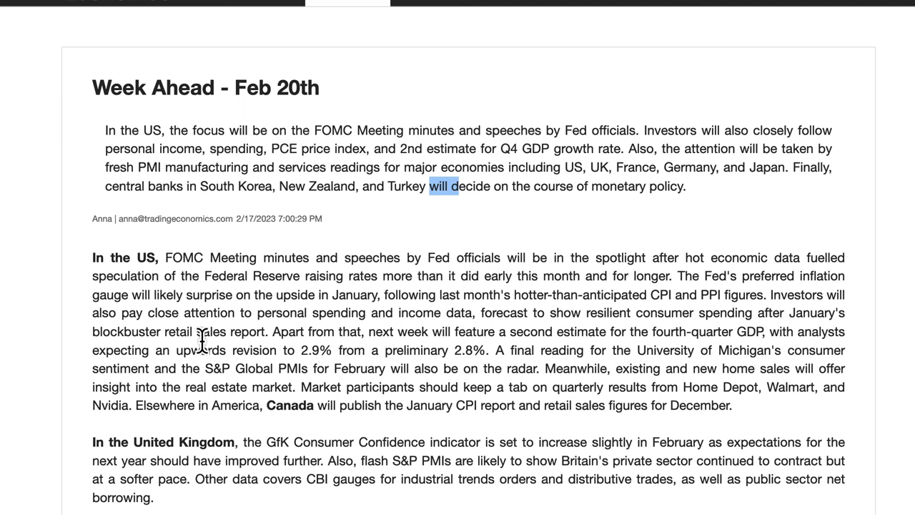
# Skim the article's country sections from the United Kingdom to Australia and return to its beginning
pyautogui.scroll(-9, 239, 398)
pyautogui.scroll(-7, 239, 400)
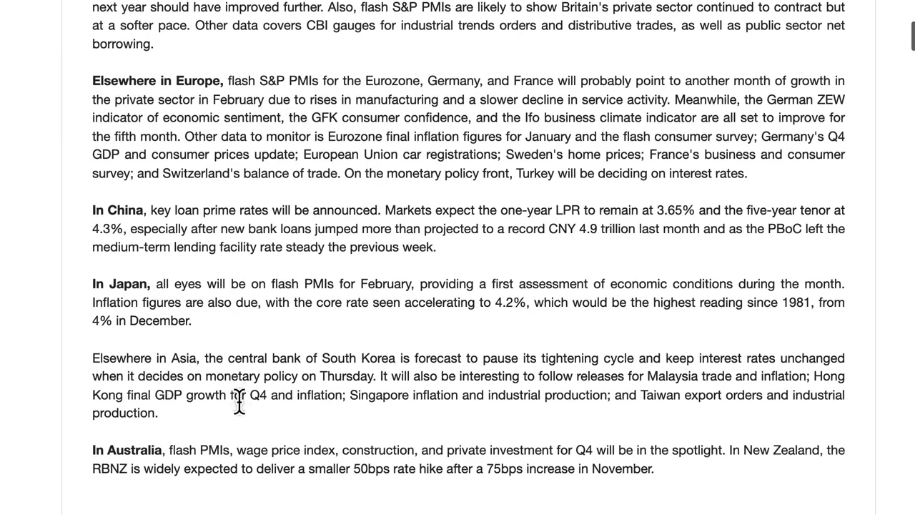
pyautogui.scroll(13, 241, 413)
pyautogui.scroll(4, 242, 408)
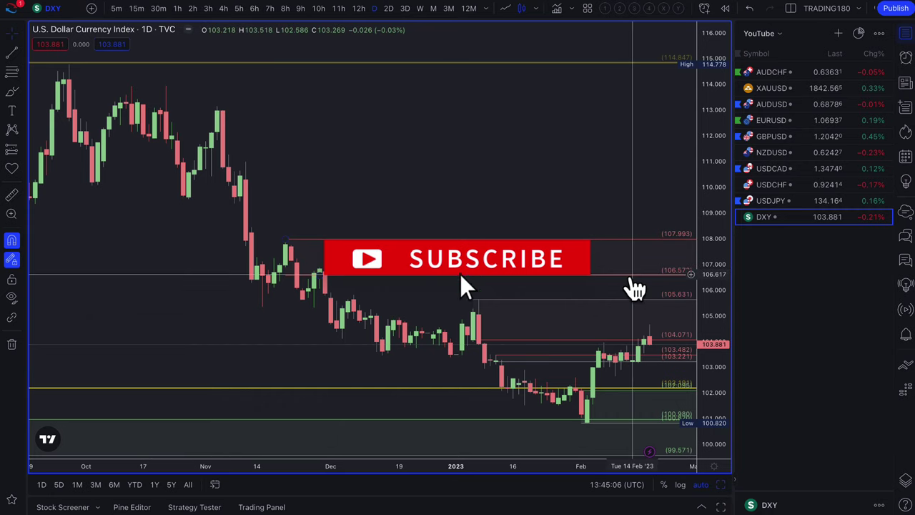
# Delete the 103.221–103.482 supply zone from the daily DXY chart
pyautogui.scroll(2, 559, 270)
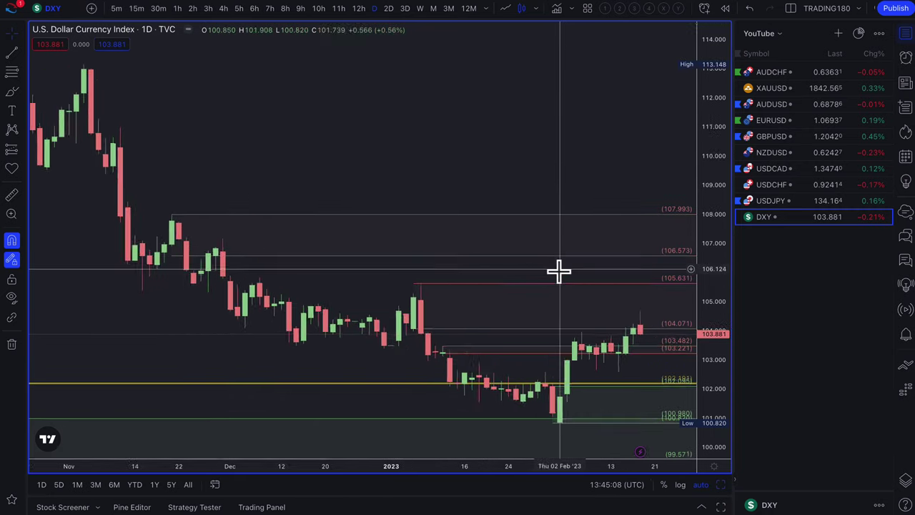
pyautogui.scroll(1, 559, 270)
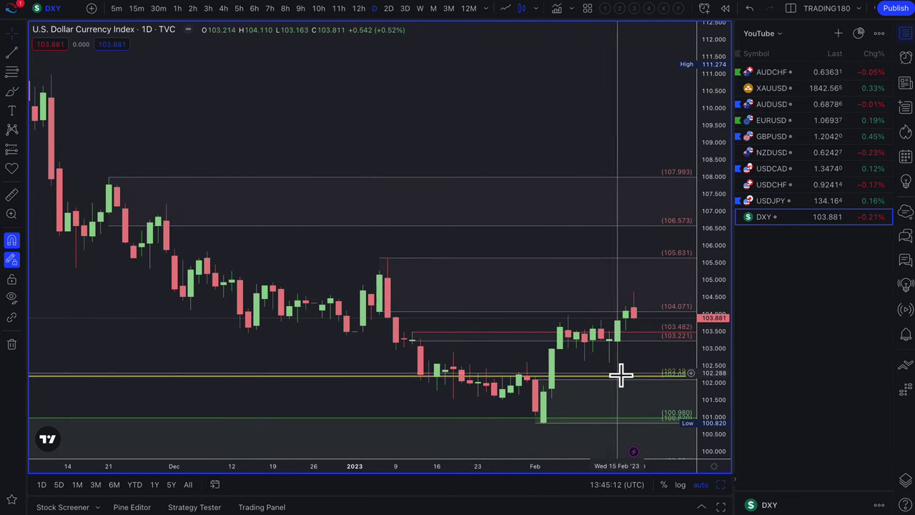
pyautogui.scroll(1, 619, 374)
pyautogui.moveTo(619, 374); pyautogui.dragTo(486, 272)
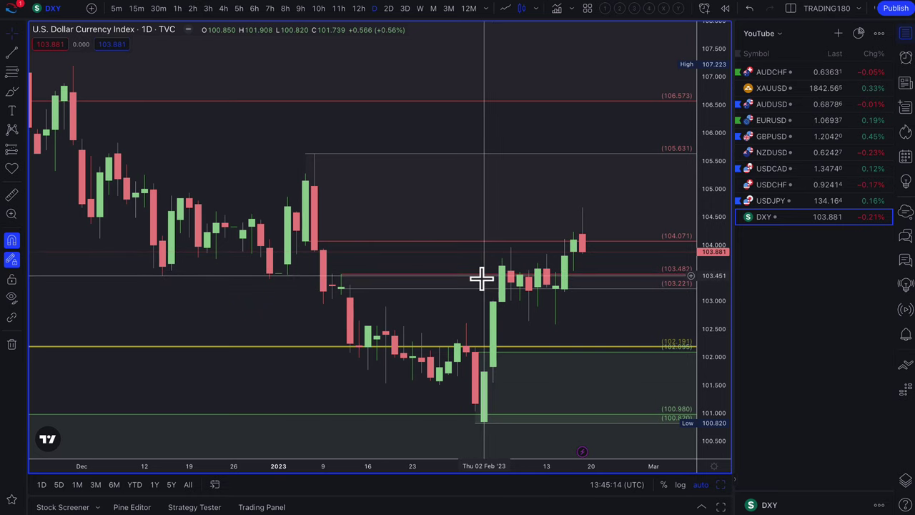
pyautogui.click(484, 286)
pyautogui.press('Delete')
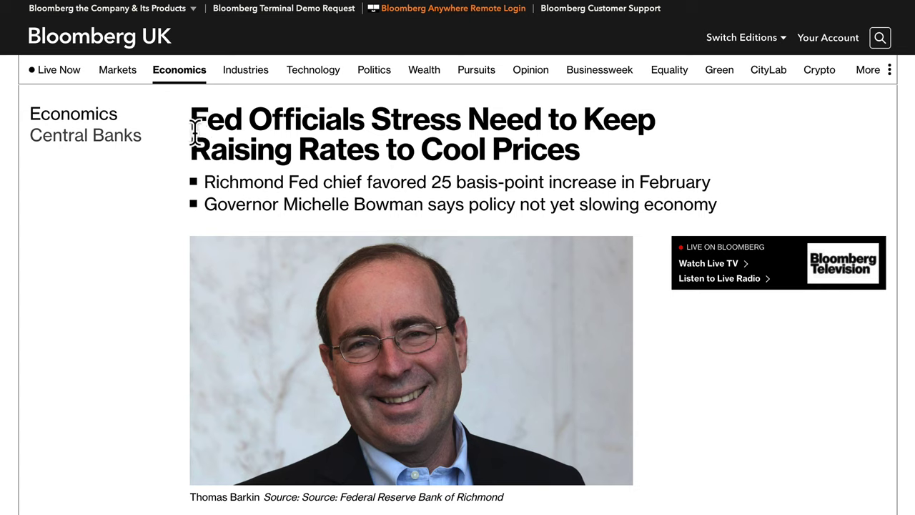
# Read the Bloomberg article on Fed officials stressing rate rises, highlighting the headline and both bullet points
pyautogui.moveTo(190, 127); pyautogui.dragTo(568, 179)
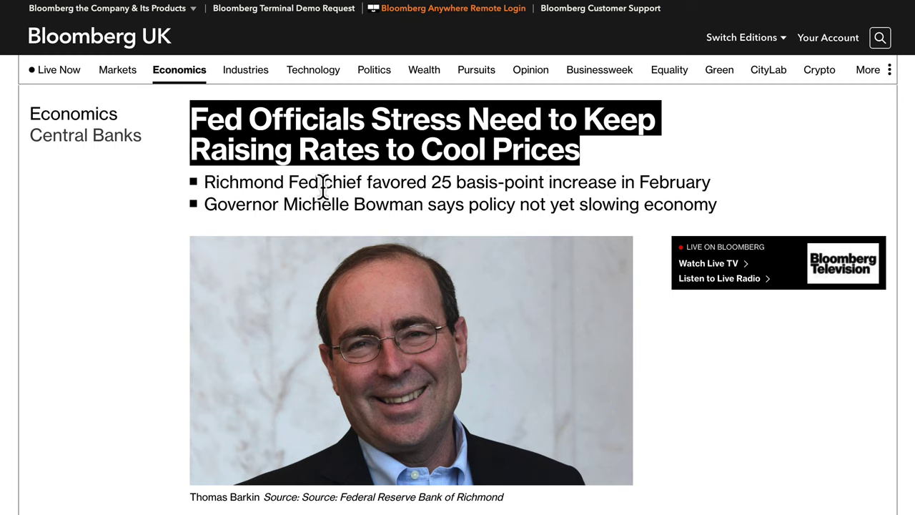
pyautogui.moveTo(205, 184); pyautogui.dragTo(360, 198)
pyautogui.scroll(-3, 503, 202)
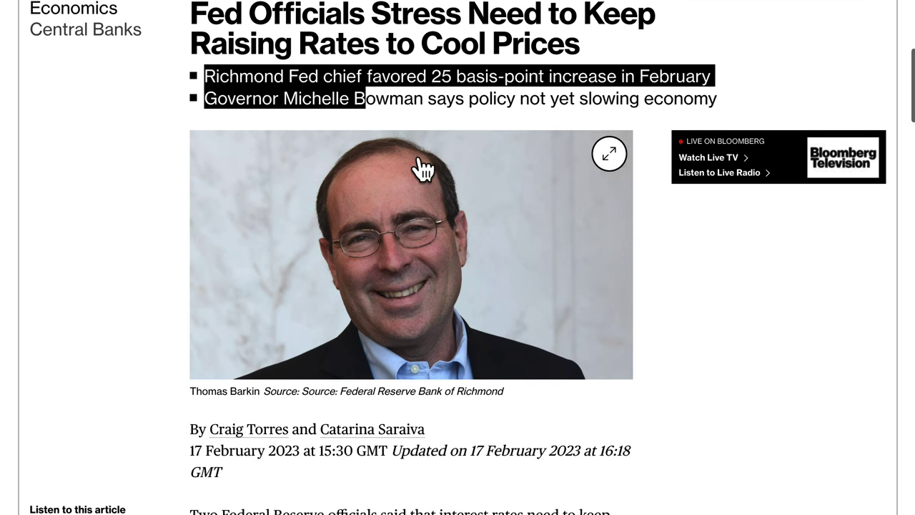
pyautogui.moveTo(364, 102); pyautogui.dragTo(708, 105)
pyautogui.scroll(-3, 628, 350)
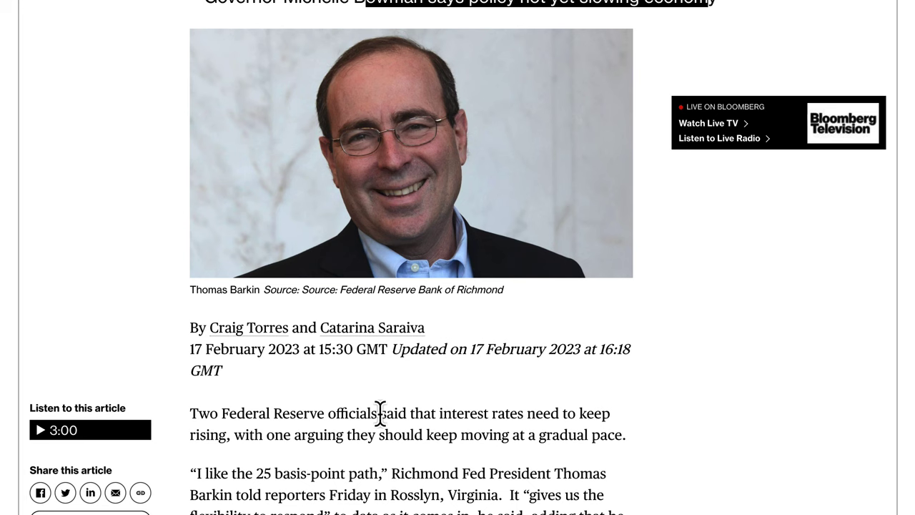
pyautogui.scroll(2, 156, 219)
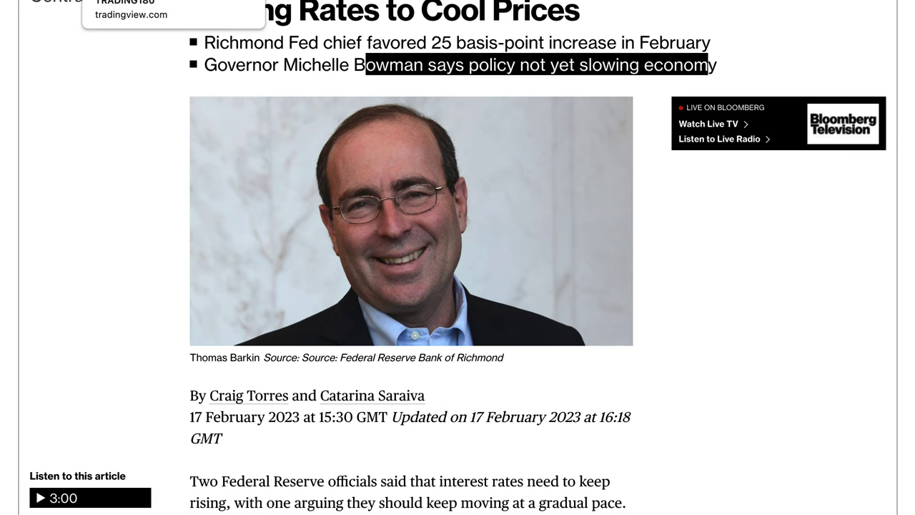
# Switch to Discord and read the 16/02/2023 dollar outlook post in discussion-room, highlighting its forecast text
pyautogui.click(164, 2)
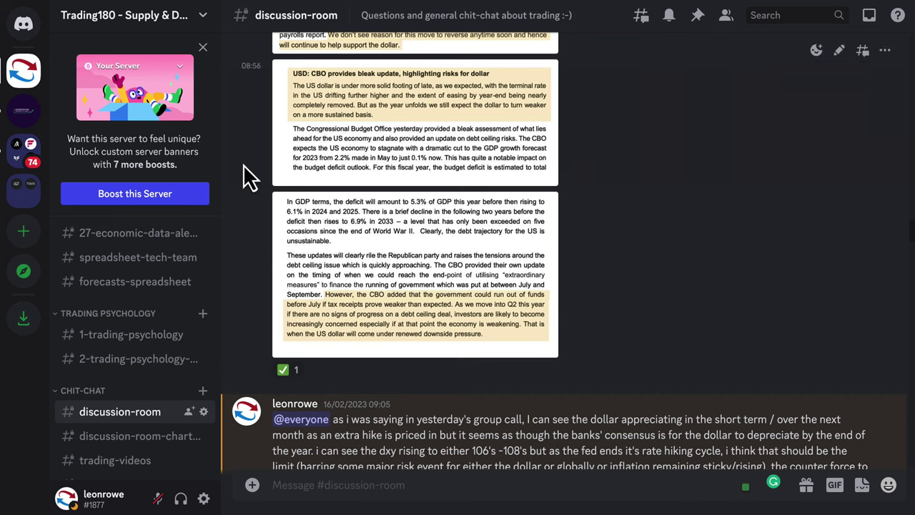
pyautogui.scroll(-2, 335, 432)
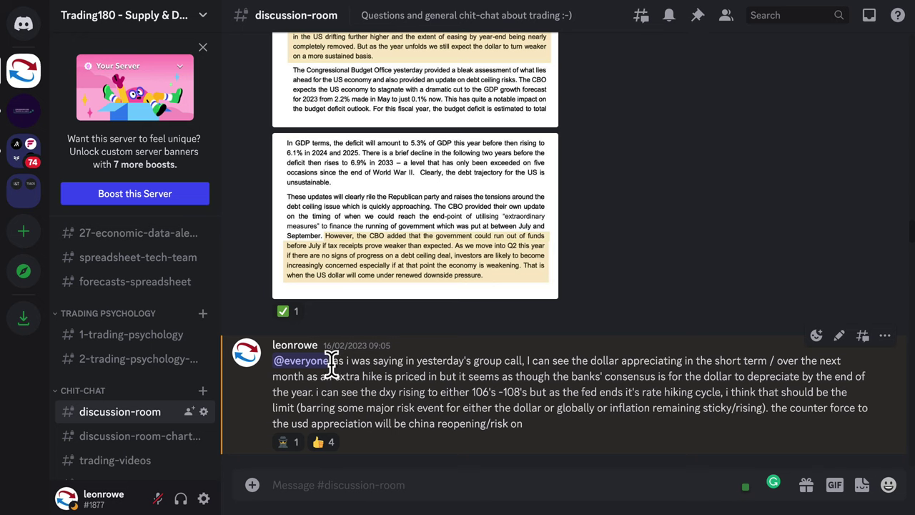
pyautogui.moveTo(352, 361); pyautogui.dragTo(422, 361)
pyautogui.click(518, 361)
pyautogui.moveTo(524, 361); pyautogui.dragTo(526, 432)
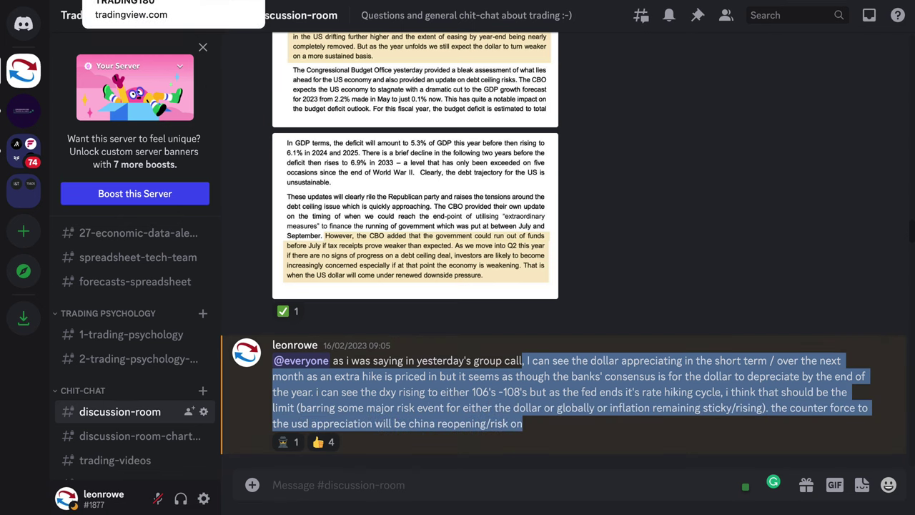
# Switch to the TradingView DXY chart and brush a circle with a downward arrow at the 104.071–105.631 and 106.573–107.993 zones
pyautogui.click(147, 3)
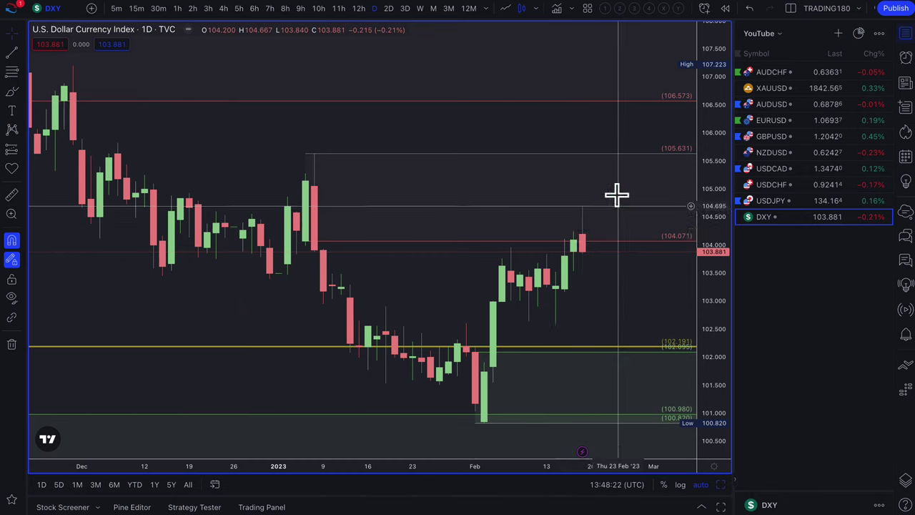
pyautogui.scroll(-2, 604, 194)
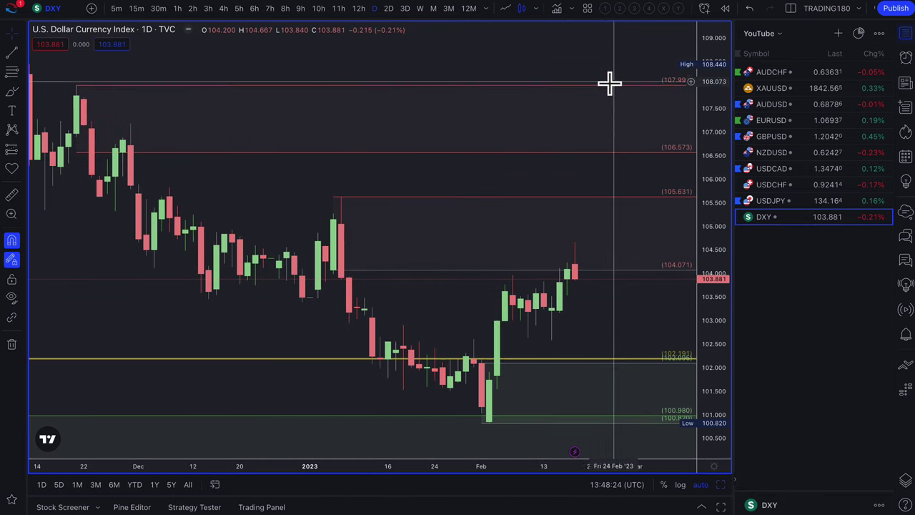
pyautogui.scroll(-1, 606, 144)
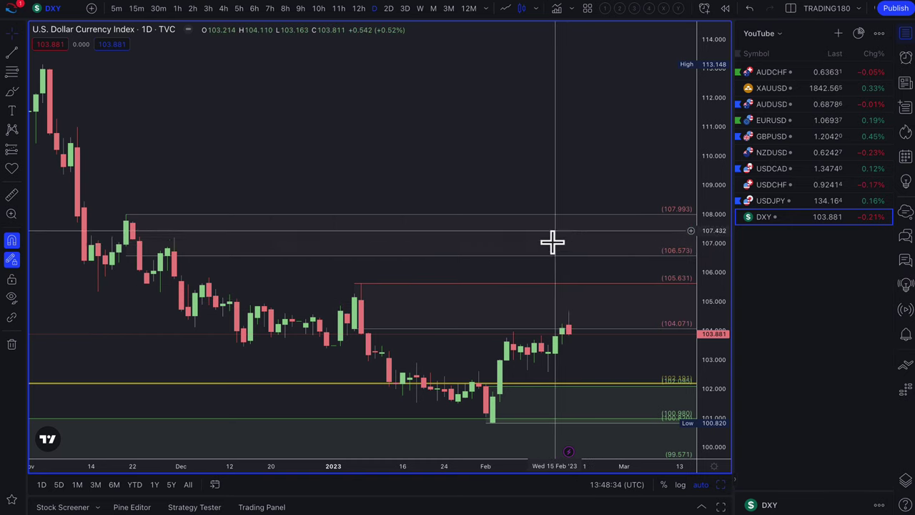
pyautogui.scroll(-2, 572, 263)
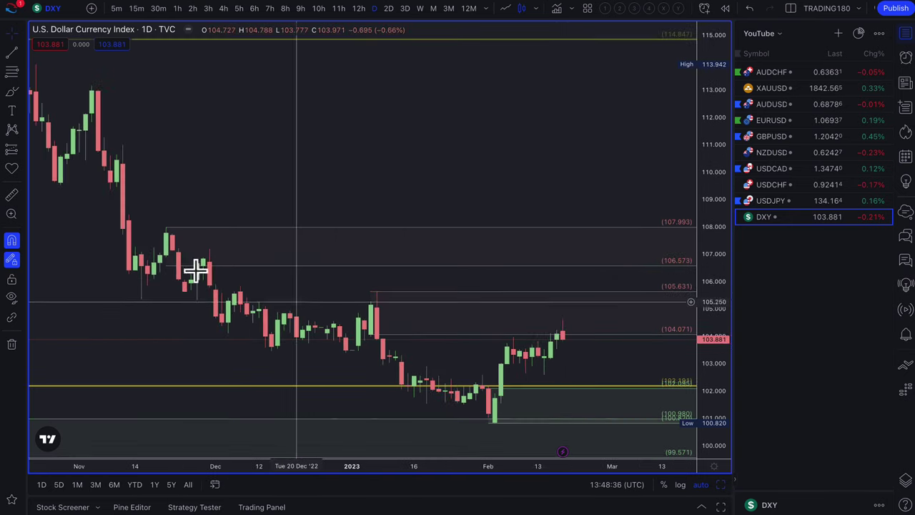
pyautogui.click(12, 93)
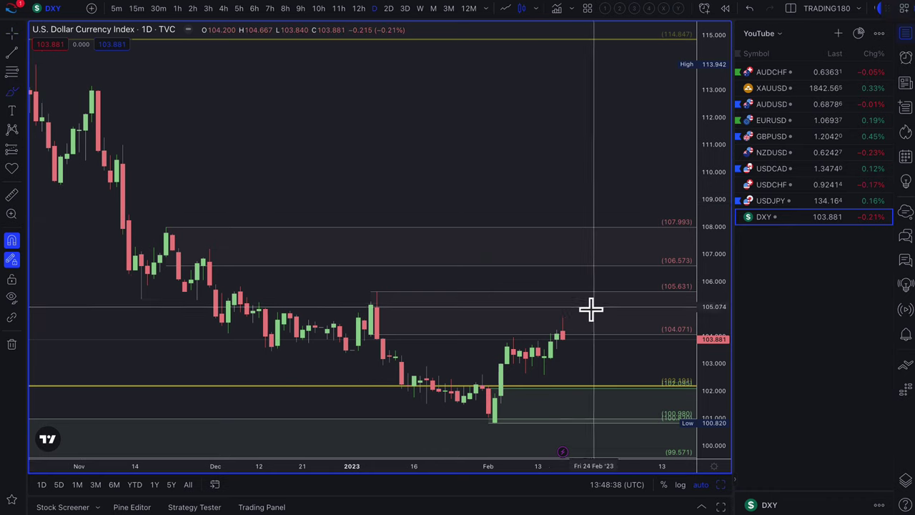
pyautogui.moveTo(569, 290)
pyautogui.mouseDown()
pyautogui.moveTo(559, 294)
pyautogui.moveTo(614, 349)
pyautogui.mouseUp()
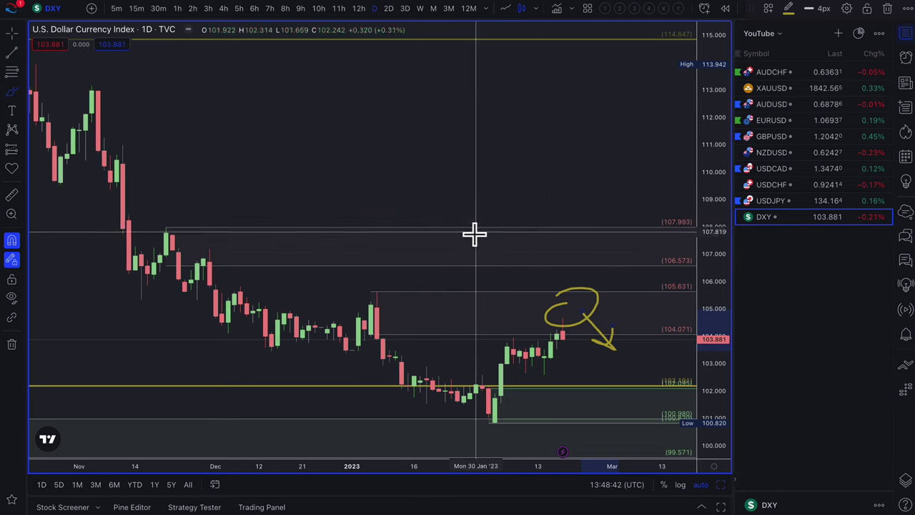
pyautogui.moveTo(580, 223)
pyautogui.mouseDown()
pyautogui.moveTo(619, 238)
pyautogui.moveTo(594, 251)
pyautogui.moveTo(618, 287)
pyautogui.moveTo(633, 270)
pyautogui.mouseUp()
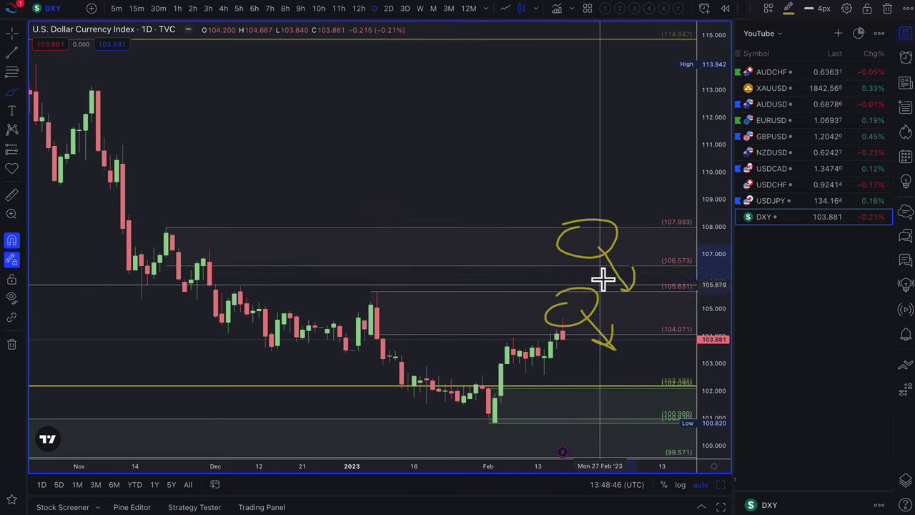
# Switch to the HSBC article and examine its chart of implied Fed funds rates and its USD outlook
pyautogui.click(215, 2)
pyautogui.moveTo(333, 53)
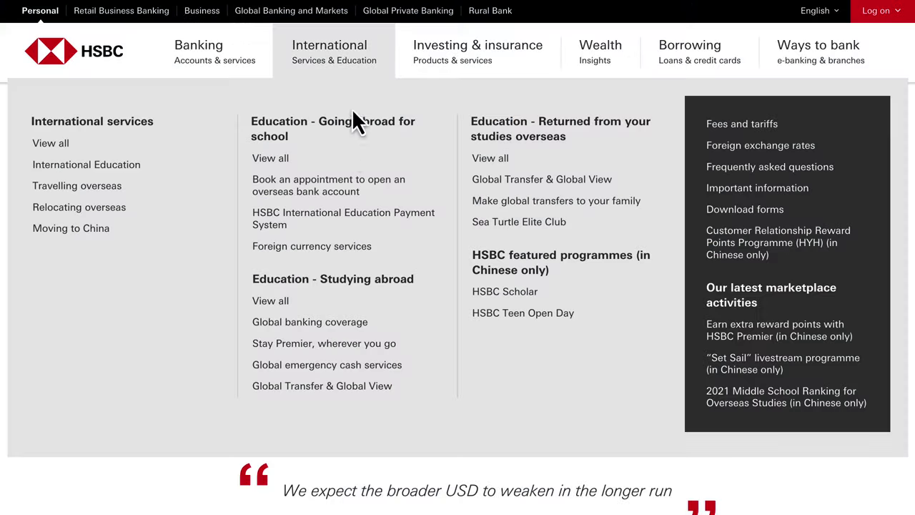
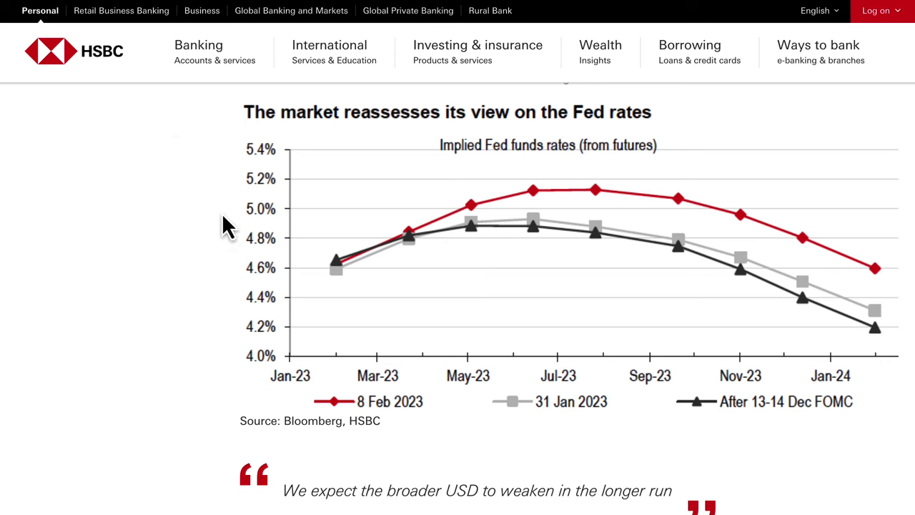
# Switch to the TradingView DXY chart and mark a zone from 103.578 to 102.586 with the 2. DEMAND template
pyautogui.click(107, 3)
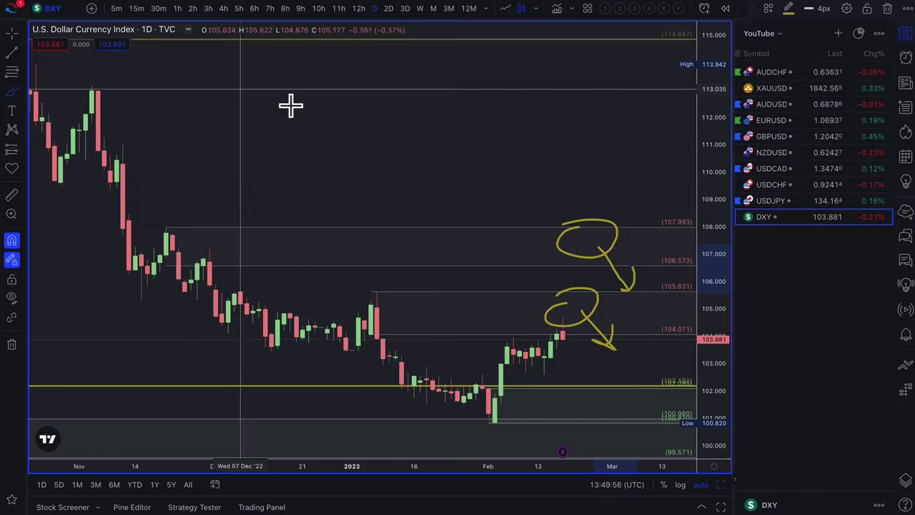
pyautogui.scroll(-3, 565, 321)
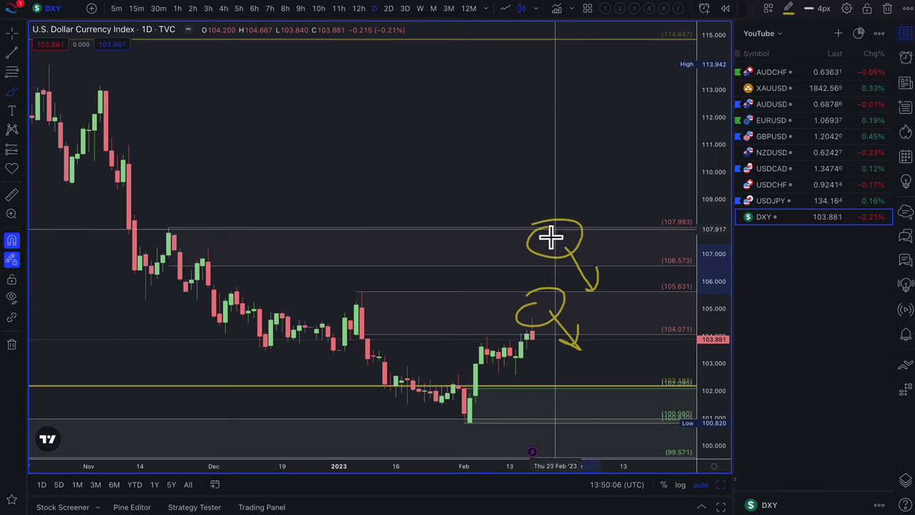
pyautogui.scroll(-2, 568, 257)
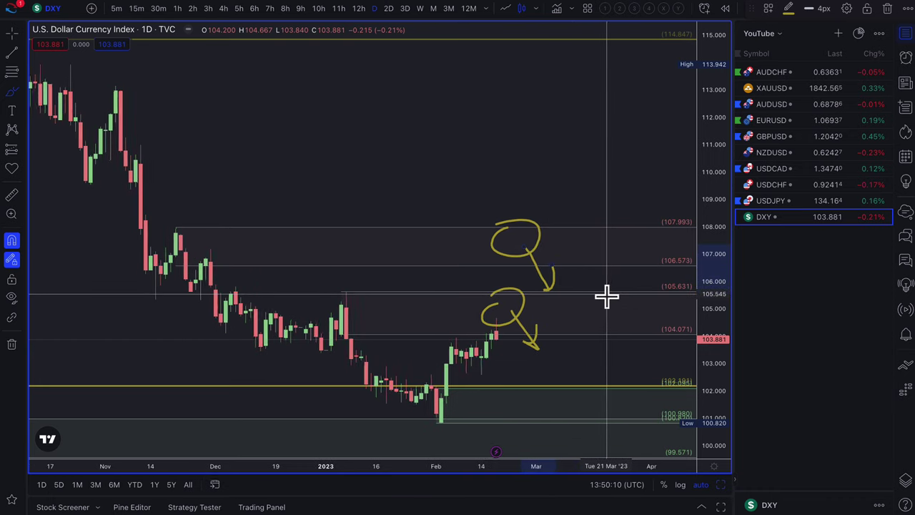
pyautogui.scroll(-1, 558, 272)
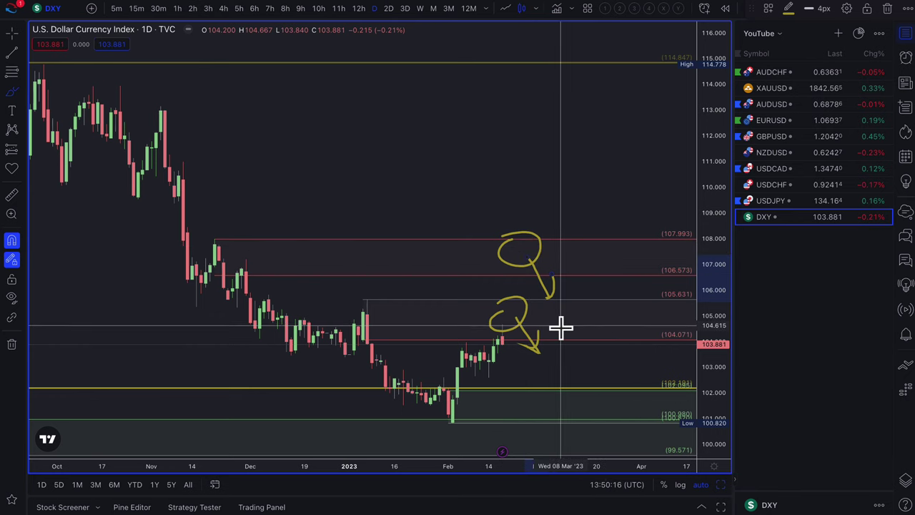
pyautogui.scroll(2, 559, 327)
pyautogui.scroll(1, 559, 327)
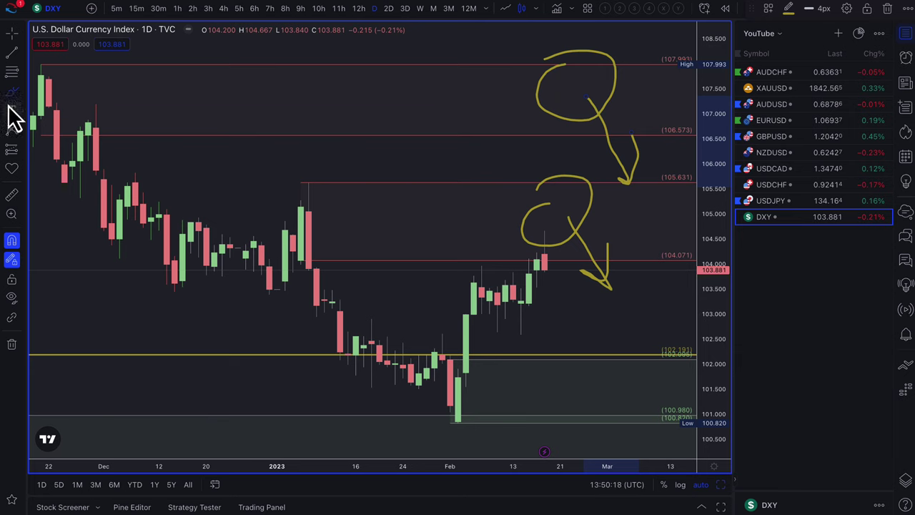
pyautogui.click(10, 72)
pyautogui.click(512, 285)
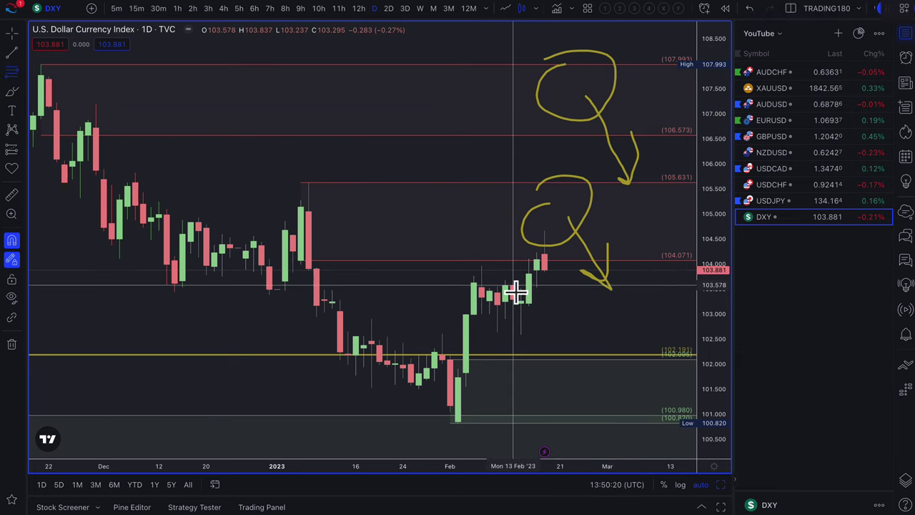
pyautogui.click(520, 334)
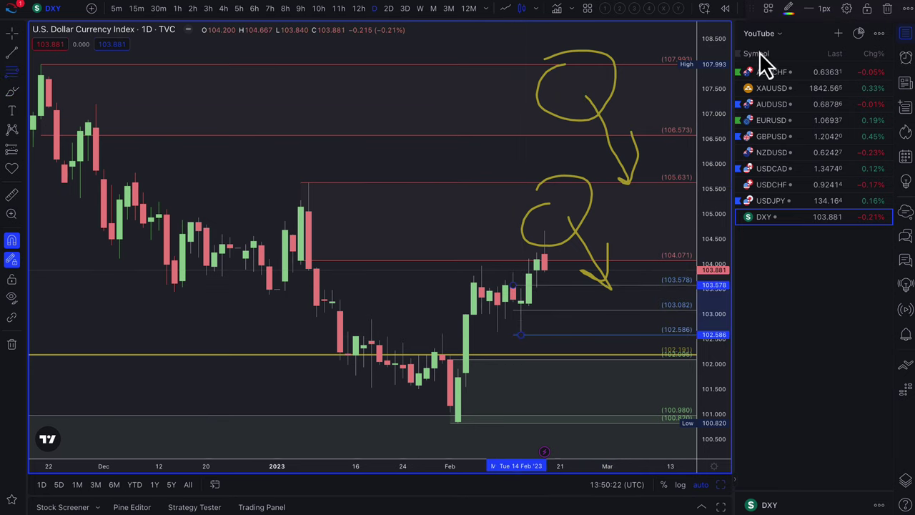
pyautogui.click(767, 12)
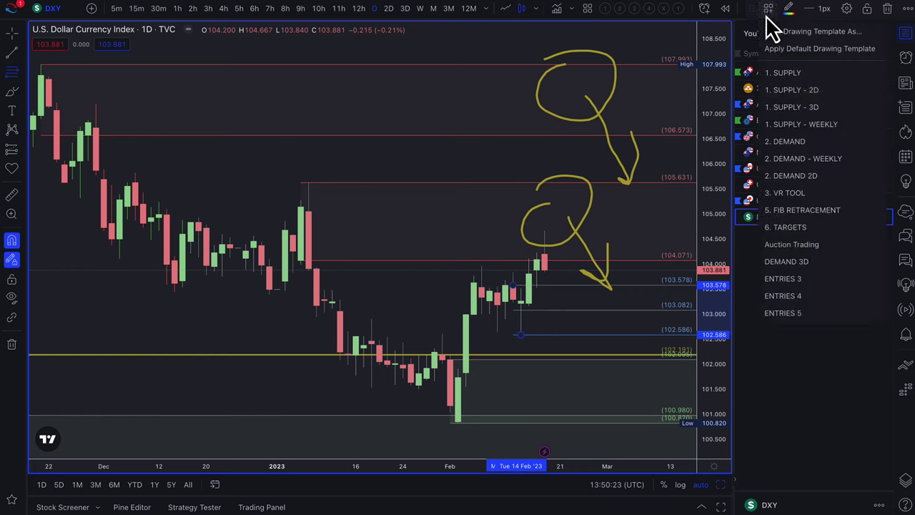
pyautogui.click(806, 143)
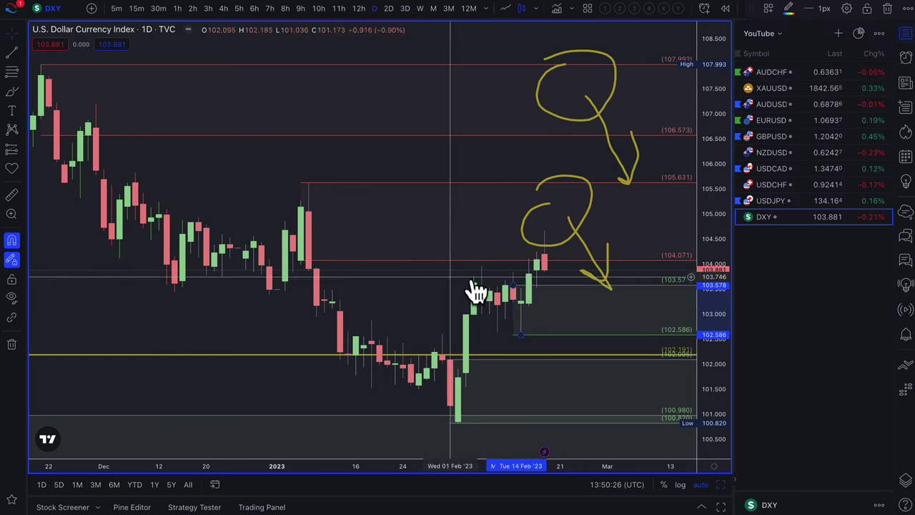
# Brush an arrow falling from the current price into the 103.578–102.586 demand zone and turning up, and circle its turning point
pyautogui.click(4, 93)
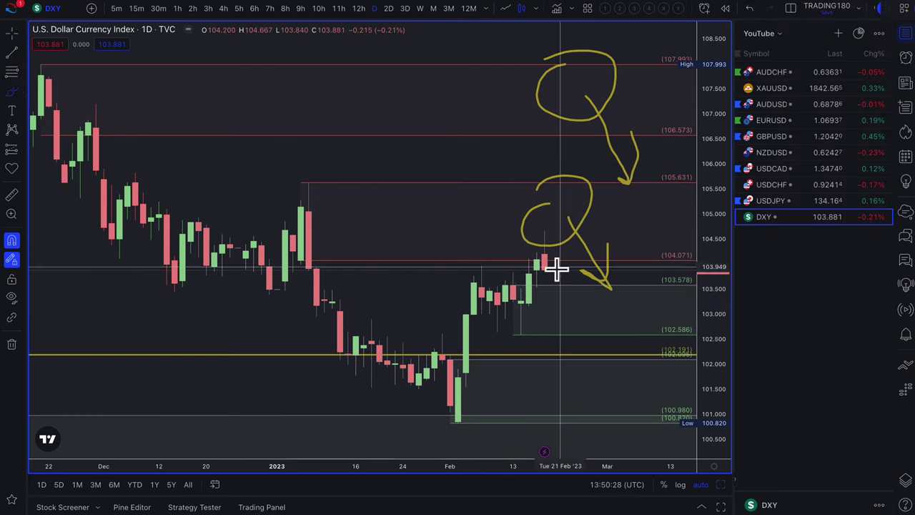
pyautogui.moveTo(549, 273)
pyautogui.mouseDown()
pyautogui.moveTo(574, 333)
pyautogui.moveTo(609, 303)
pyautogui.moveTo(605, 317)
pyautogui.mouseUp()
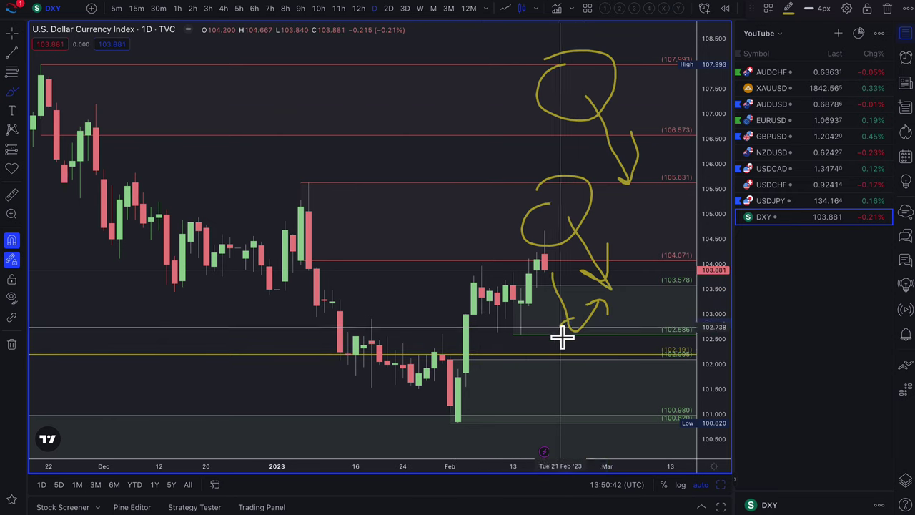
pyautogui.moveTo(562, 336)
pyautogui.mouseDown()
pyautogui.moveTo(567, 322)
pyautogui.moveTo(579, 327)
pyautogui.moveTo(568, 309)
pyautogui.mouseUp()
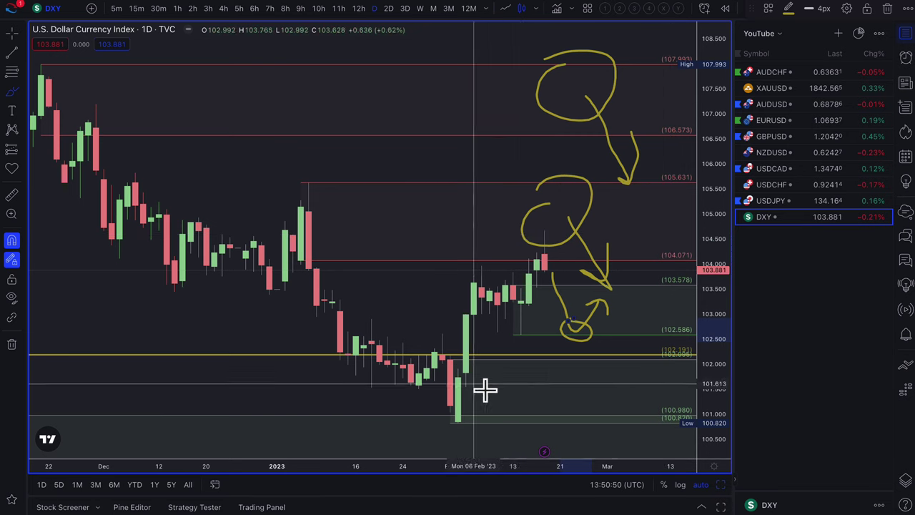
# Brush a circle with an upward arrow at the 102.095–100.820 demand zone on the DXY chart
pyautogui.moveTo(595, 357)
pyautogui.mouseDown()
pyautogui.moveTo(593, 419)
pyautogui.moveTo(580, 366)
pyautogui.moveTo(647, 364)
pyautogui.moveTo(677, 316)
pyautogui.moveTo(652, 335)
pyautogui.mouseUp()
pyautogui.scroll(3, 548, 361)
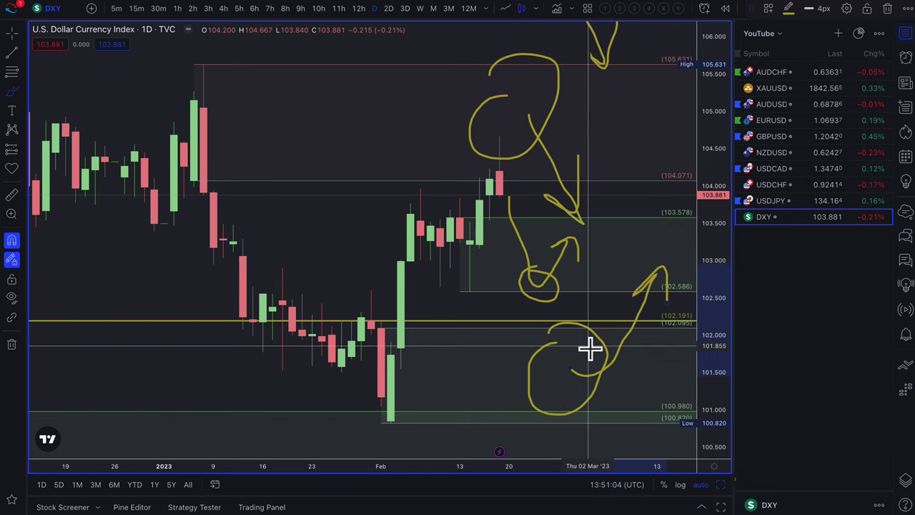
pyautogui.scroll(-1, 587, 379)
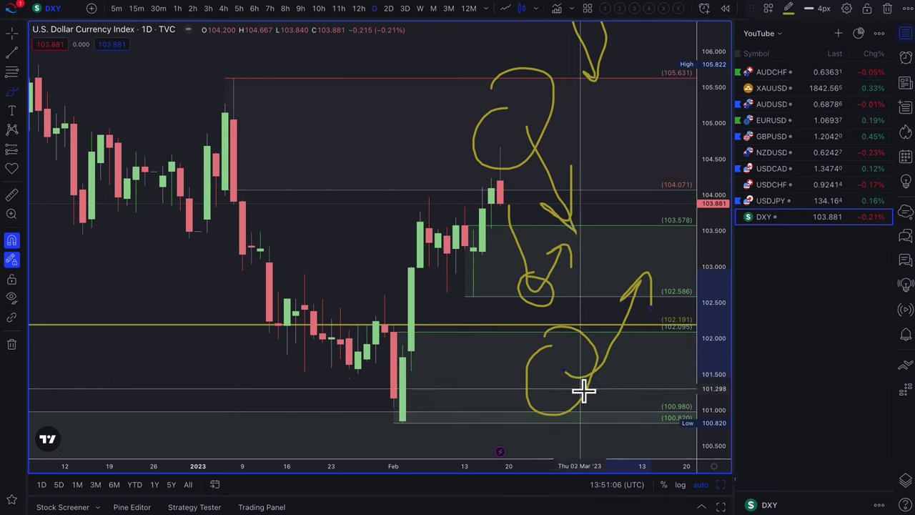
pyautogui.scroll(-2, 594, 382)
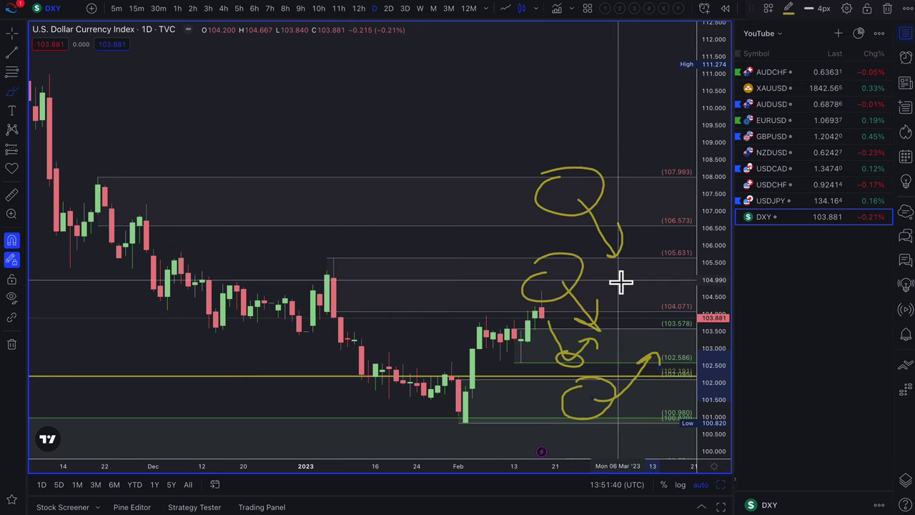
# Open the USDJPY chart and brush a circle with a downward arrow at the latest candles near 134.778
pyautogui.click(776, 202)
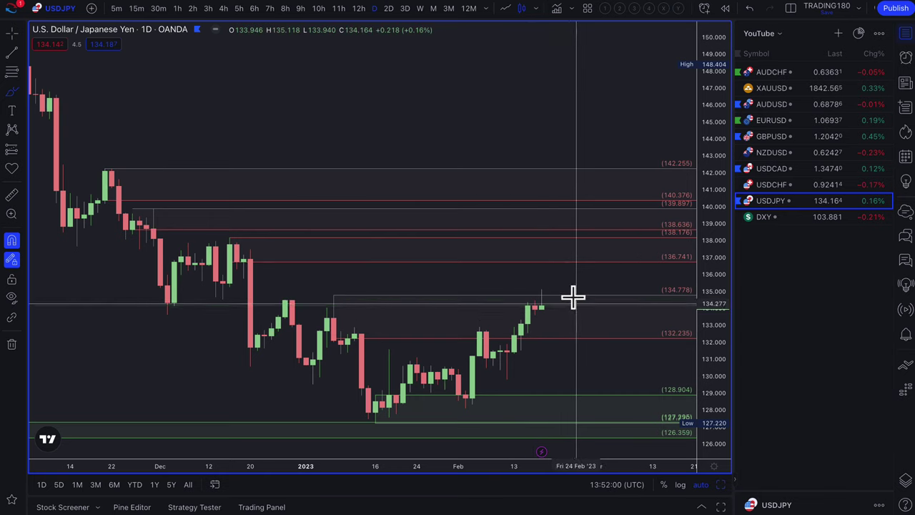
pyautogui.moveTo(548, 288)
pyautogui.mouseDown()
pyautogui.moveTo(533, 292)
pyautogui.moveTo(528, 307)
pyautogui.moveTo(536, 293)
pyautogui.moveTo(586, 345)
pyautogui.moveTo(582, 323)
pyautogui.moveTo(572, 338)
pyautogui.mouseUp()
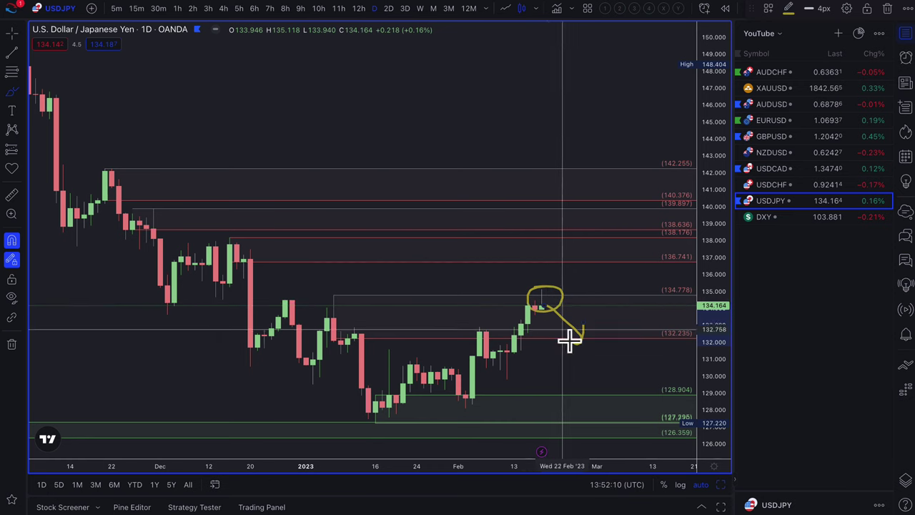
# Mark a USDJPY demand zone from 131.523 down to 129.803 at the 10 February candle
pyautogui.click(11, 72)
pyautogui.click(510, 350)
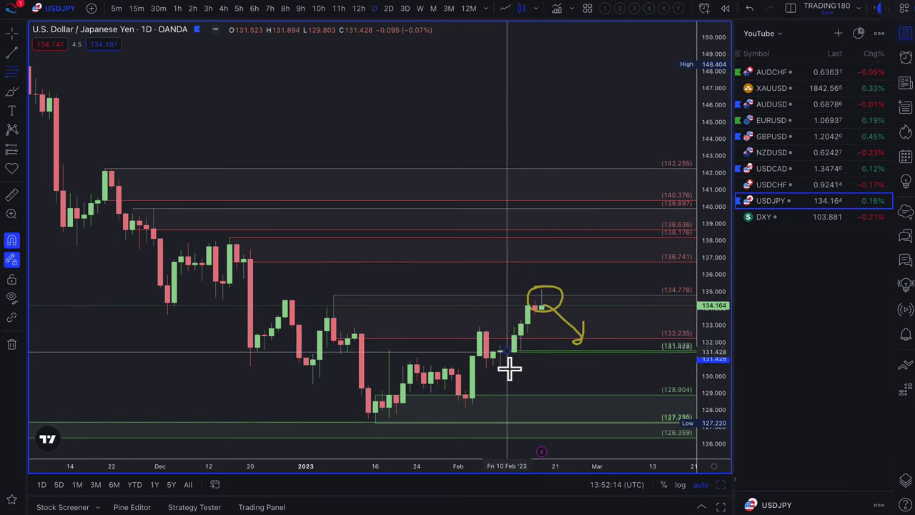
pyautogui.click(507, 378)
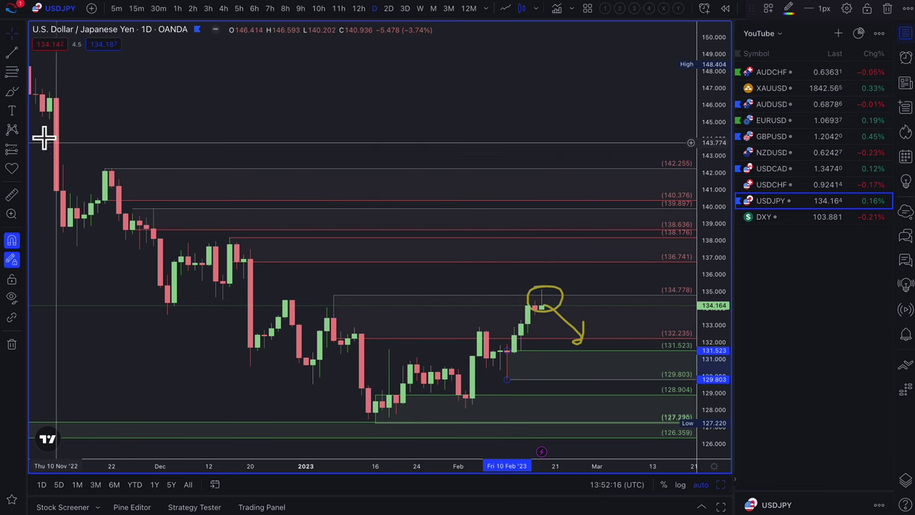
# Brush a circle with an upward arrow at the 131.523–129.803 demand zone on the USDJPY chart
pyautogui.click(11, 92)
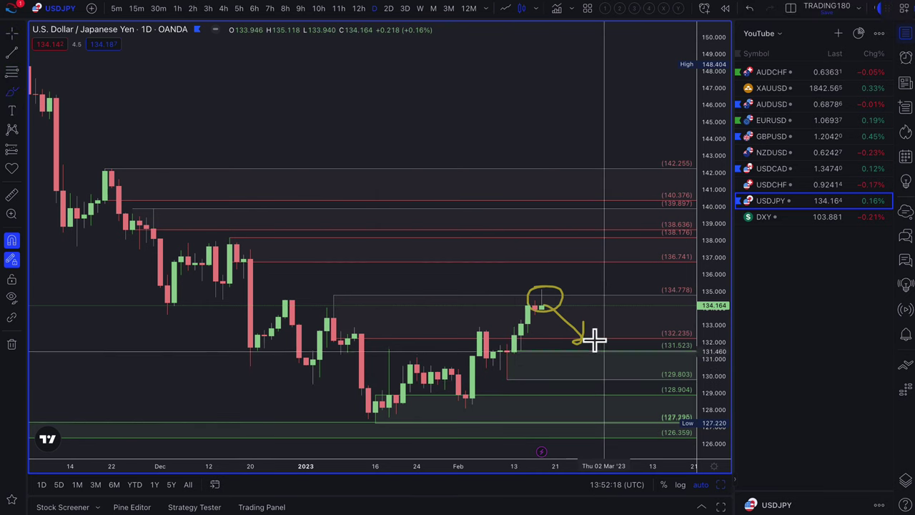
pyautogui.moveTo(594, 341); pyautogui.dragTo(572, 331)
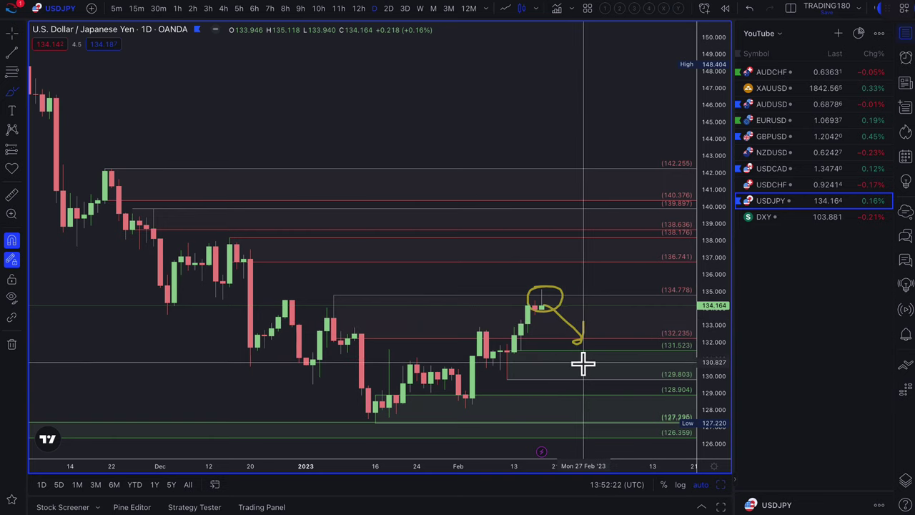
pyautogui.moveTo(580, 359)
pyautogui.mouseDown()
pyautogui.moveTo(562, 376)
pyautogui.moveTo(579, 364)
pyautogui.moveTo(589, 370)
pyautogui.moveTo(618, 311)
pyautogui.moveTo(625, 330)
pyautogui.mouseUp()
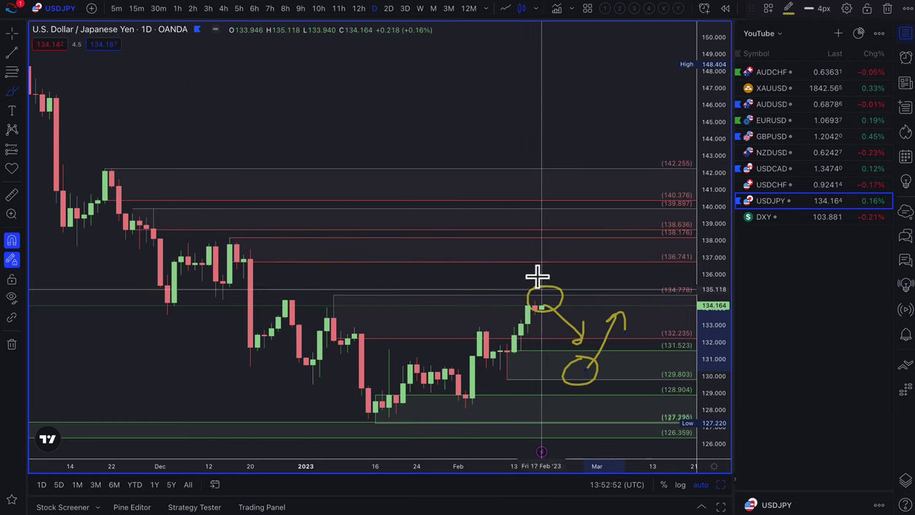
# Brush a circle with a downward arrow at the 136.741–138.176 supply zone, and keep the price scale on auto
pyautogui.scroll(-1, 606, 316)
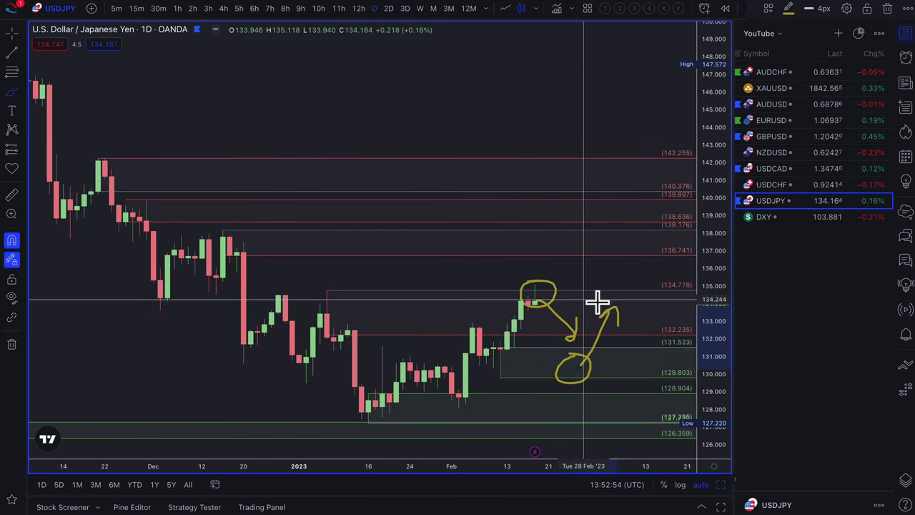
pyautogui.scroll(-2, 565, 297)
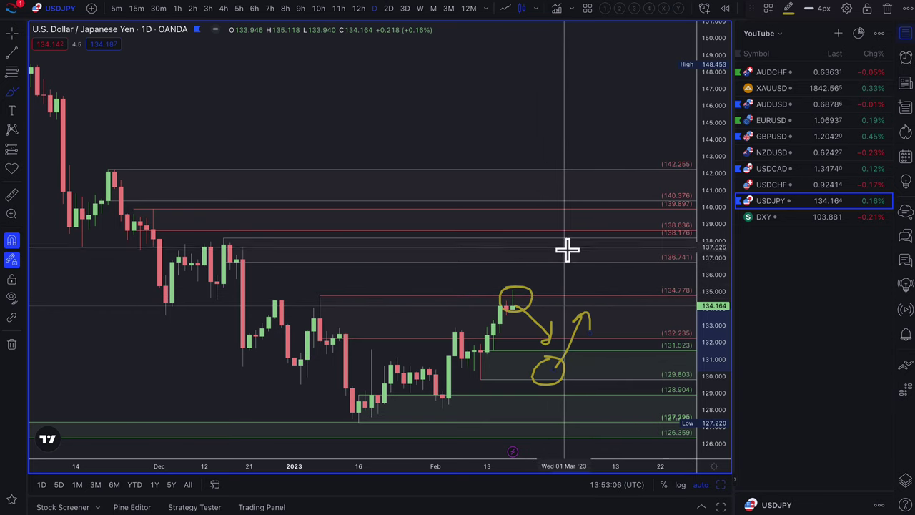
pyautogui.moveTo(566, 243); pyautogui.dragTo(603, 296)
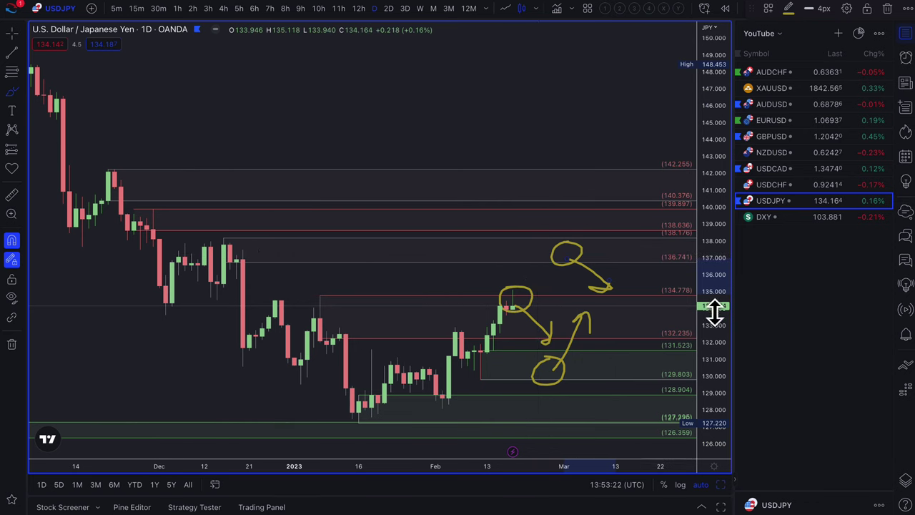
pyautogui.moveTo(711, 286); pyautogui.dragTo(715, 326)
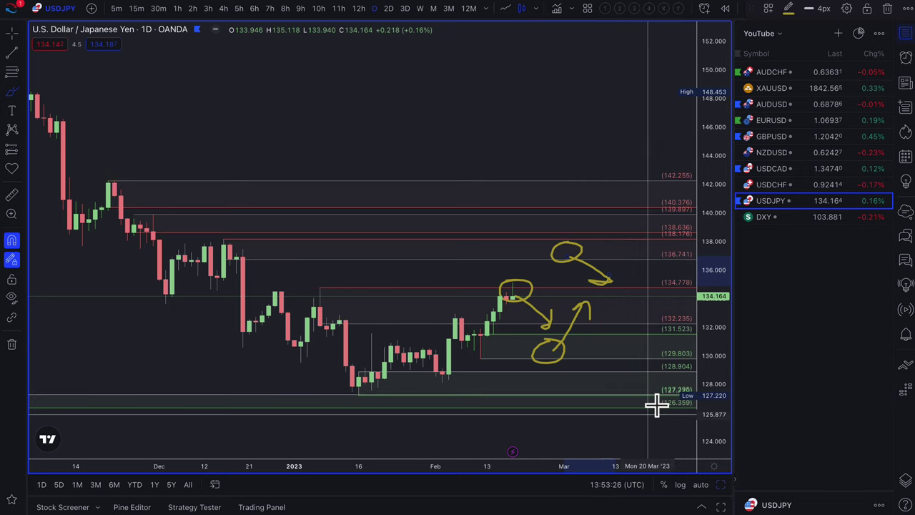
pyautogui.scroll(-3, 586, 307)
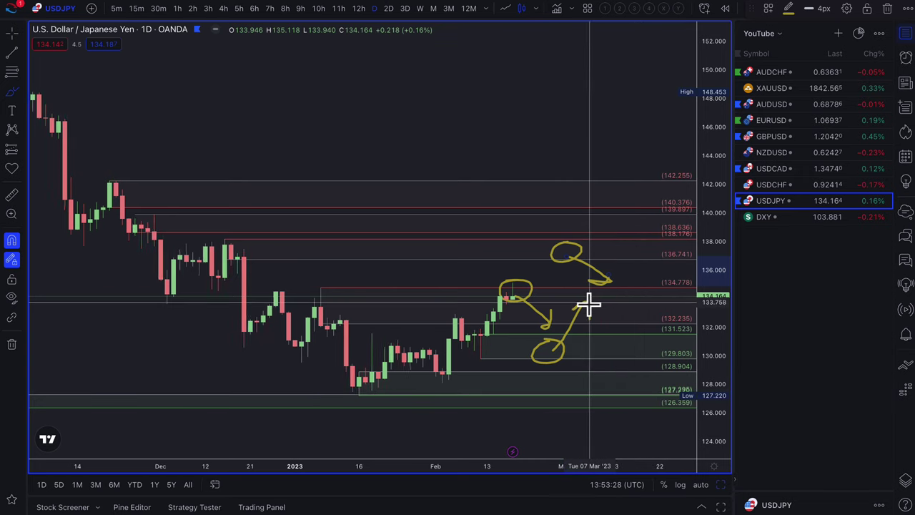
pyautogui.click(700, 485)
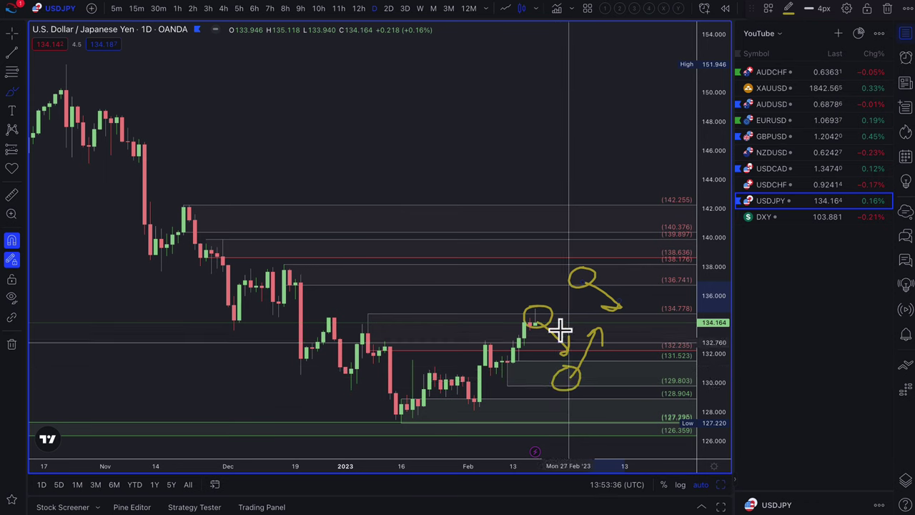
pyautogui.scroll(5, 609, 373)
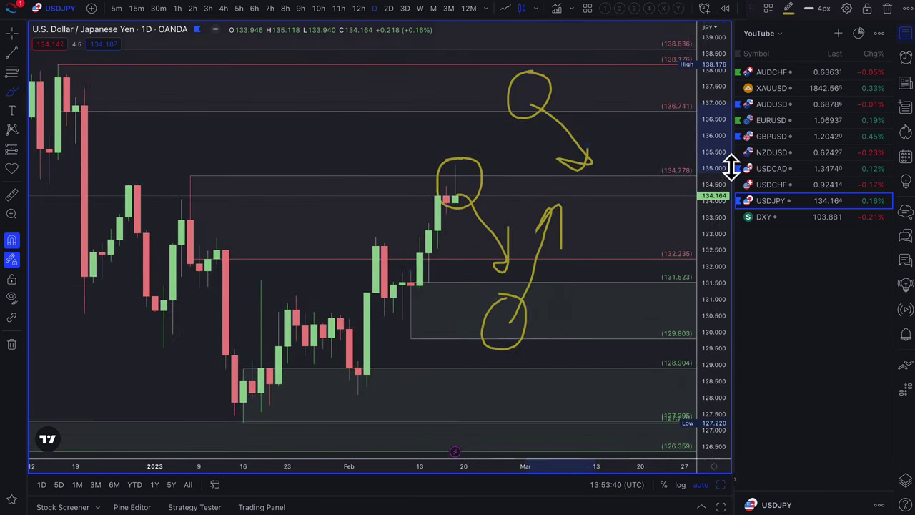
# Open the USDCHF chart and mark a demand zone from 0.91620 to 0.90596 at the early February low
pyautogui.click(779, 185)
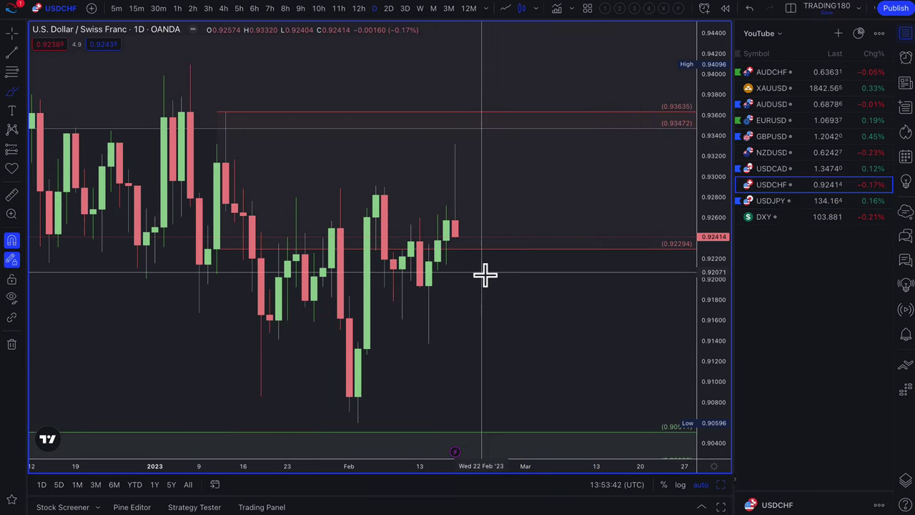
pyautogui.scroll(-5, 519, 286)
pyautogui.scroll(5, 459, 292)
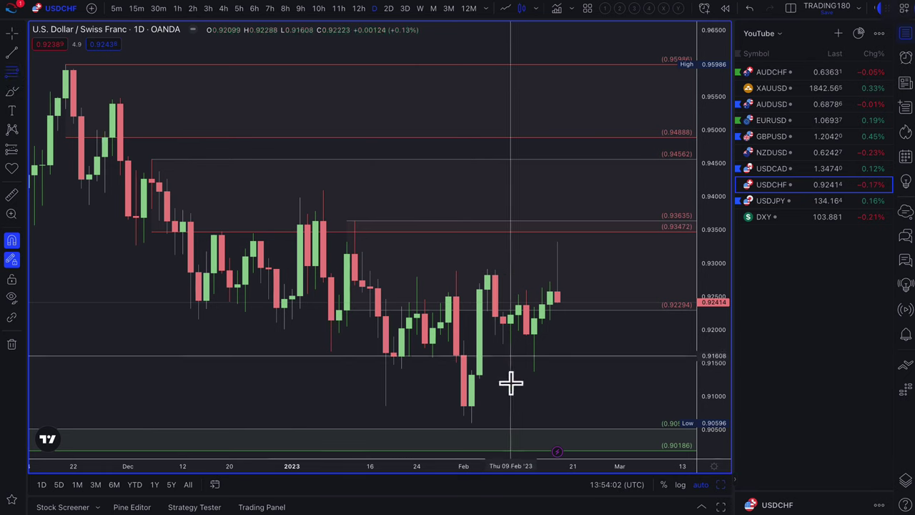
pyautogui.moveTo(456, 359); pyautogui.dragTo(471, 431)
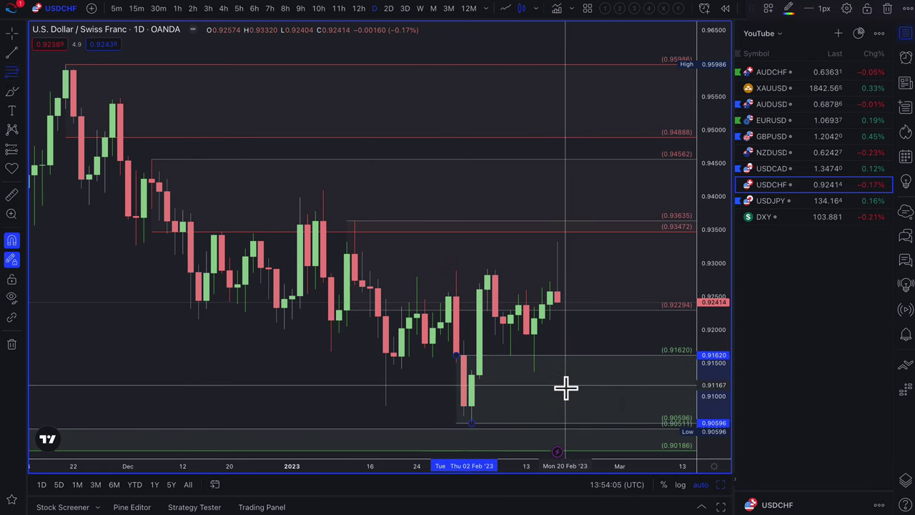
# Brush an arrow falling from the current USDCHF price into the 0.91620–0.90596 demand zone and turning up, and circle its turning point
pyautogui.click(12, 91)
pyautogui.moveTo(565, 303)
pyautogui.mouseDown()
pyautogui.moveTo(596, 398)
pyautogui.moveTo(643, 361)
pyautogui.moveTo(650, 383)
pyautogui.mouseUp()
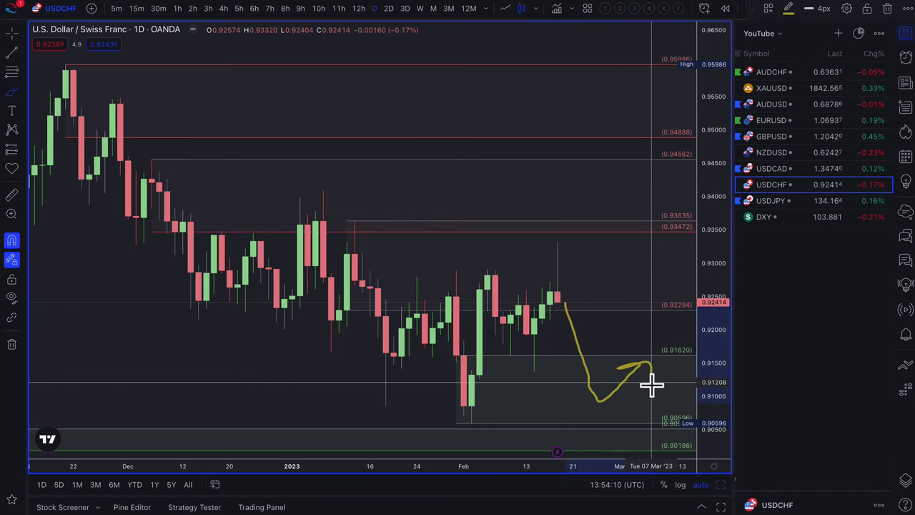
pyautogui.scroll(3, 612, 386)
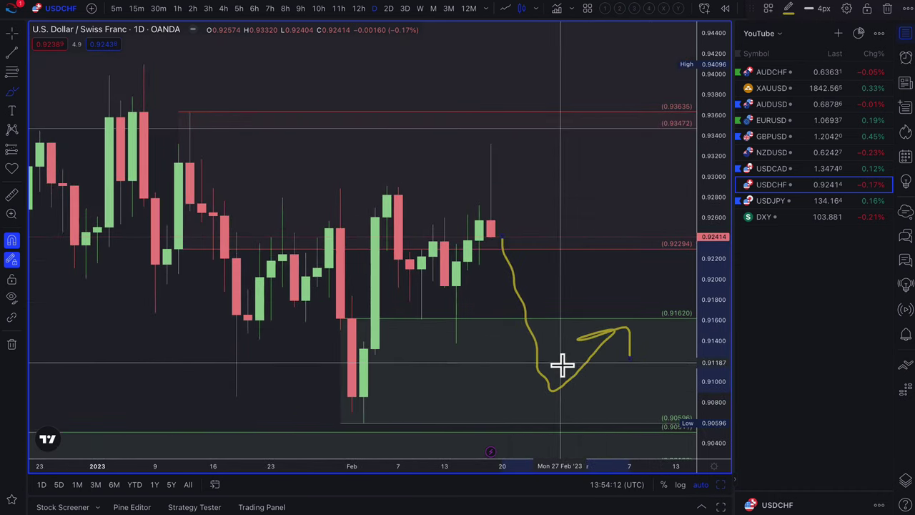
pyautogui.moveTo(562, 363)
pyautogui.mouseDown()
pyautogui.moveTo(590, 370)
pyautogui.moveTo(539, 355)
pyautogui.mouseUp()
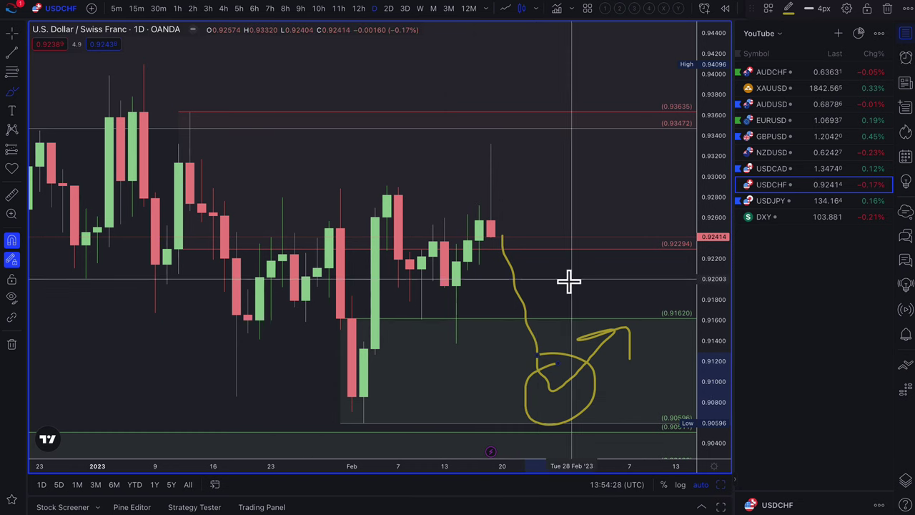
# Brush a circle in the 0.94562–0.93472 supply zone on the USDCHF chart, with an arrow pointing down from it
pyautogui.scroll(-3, 593, 228)
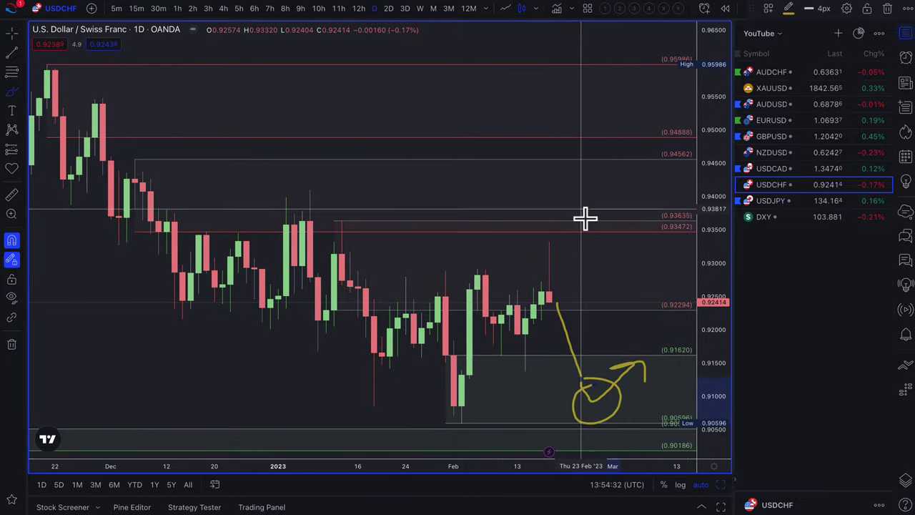
pyautogui.moveTo(588, 170)
pyautogui.mouseDown()
pyautogui.moveTo(555, 184)
pyautogui.moveTo(572, 164)
pyautogui.mouseUp()
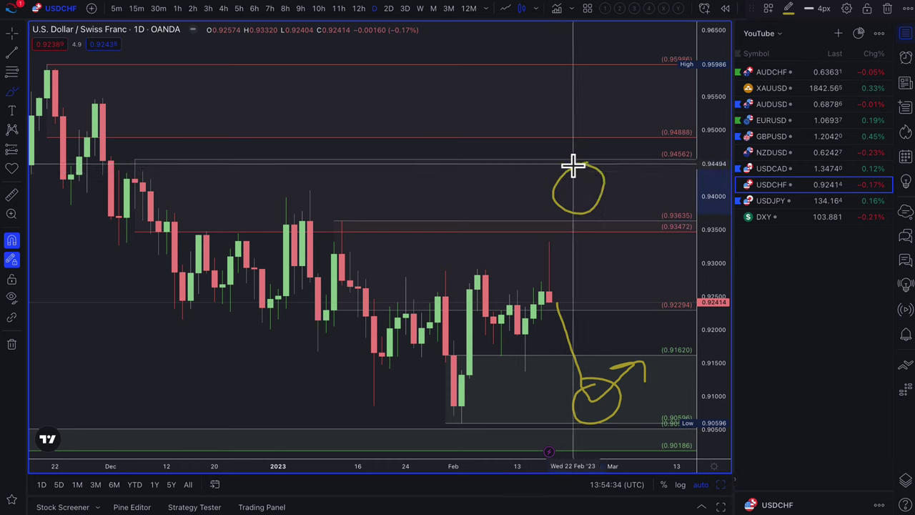
pyautogui.moveTo(586, 194)
pyautogui.mouseDown()
pyautogui.moveTo(639, 250)
pyautogui.moveTo(675, 227)
pyautogui.mouseUp()
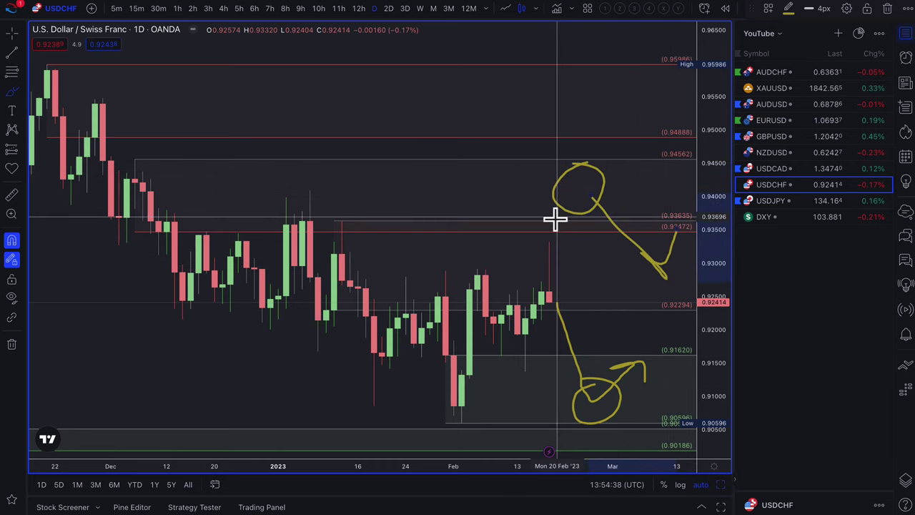
pyautogui.scroll(-3, 555, 229)
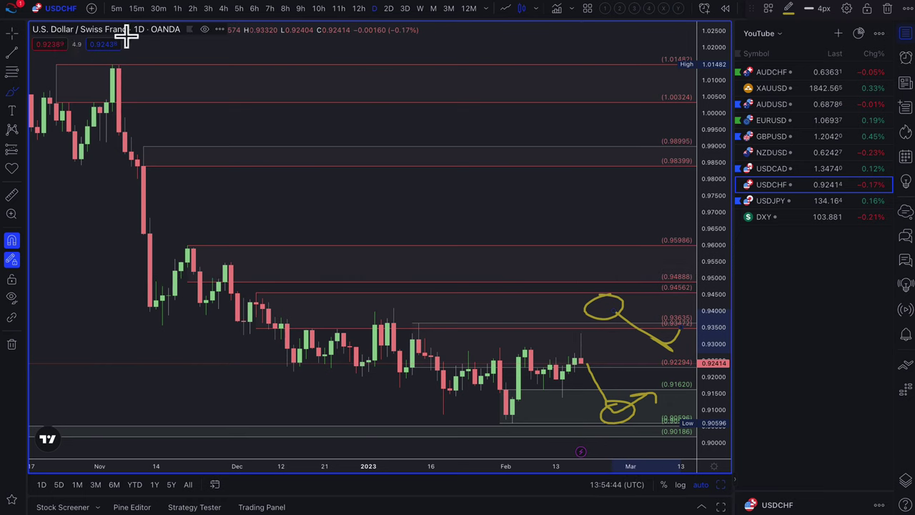
# Open the USDCAD chart and brush an arrow from the current price into the 1.33540–1.32262 demand zone and back up, circling its turning point
pyautogui.click(792, 171)
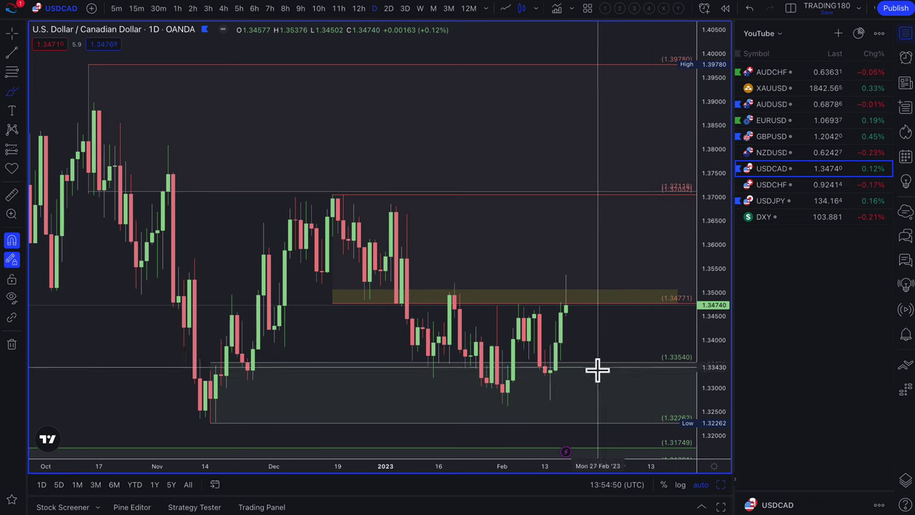
pyautogui.scroll(2, 606, 364)
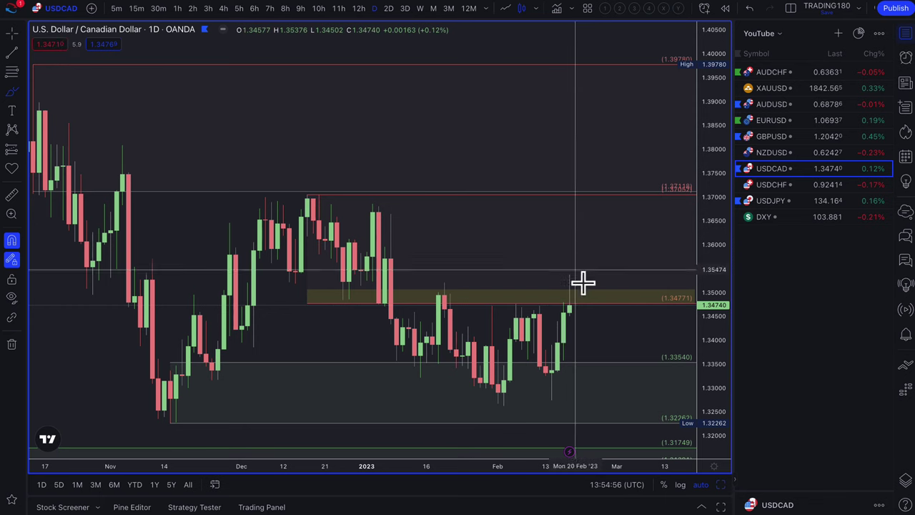
pyautogui.moveTo(570, 309)
pyautogui.mouseDown()
pyautogui.moveTo(612, 421)
pyautogui.moveTo(639, 379)
pyautogui.moveTo(653, 381)
pyautogui.mouseUp()
pyautogui.scroll(-2, 616, 409)
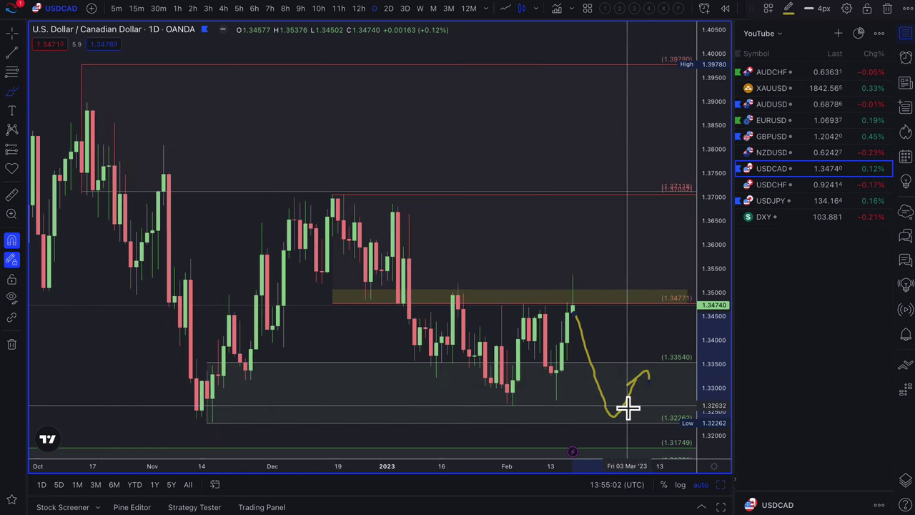
pyautogui.moveTo(607, 402)
pyautogui.mouseDown()
pyautogui.moveTo(629, 406)
pyautogui.moveTo(614, 402)
pyautogui.mouseUp()
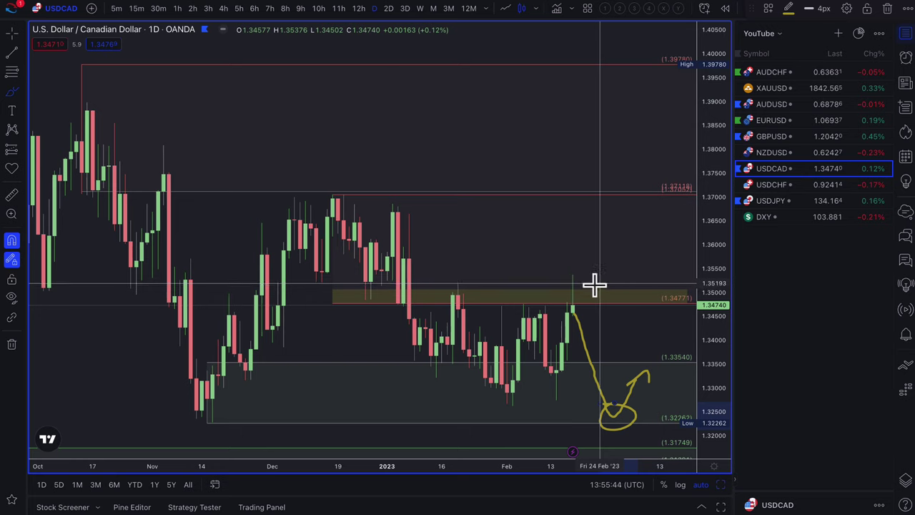
# Brush a circle around the latest USDCAD candle's upper wick, at the highlighted supply band above 1.34771
pyautogui.moveTo(582, 270)
pyautogui.mouseDown()
pyautogui.moveTo(553, 278)
pyautogui.moveTo(597, 270)
pyautogui.moveTo(587, 269)
pyautogui.mouseUp()
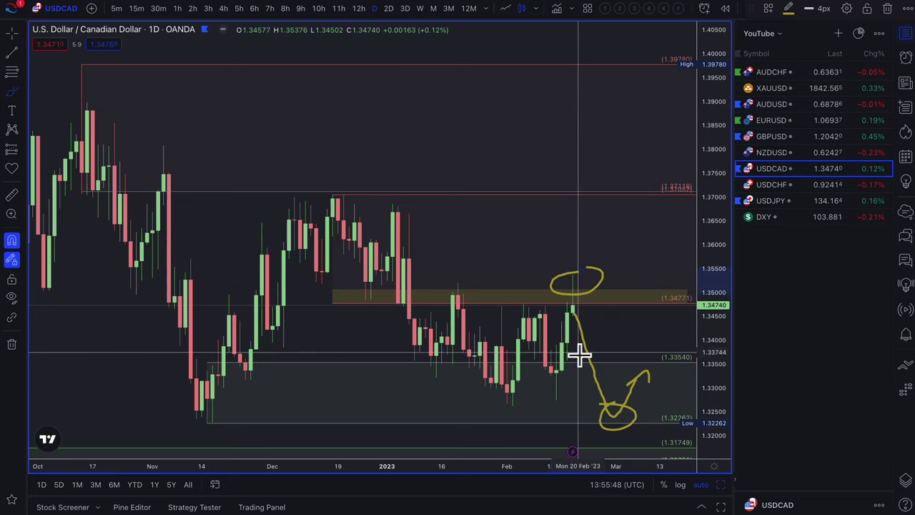
pyautogui.scroll(-2, 623, 268)
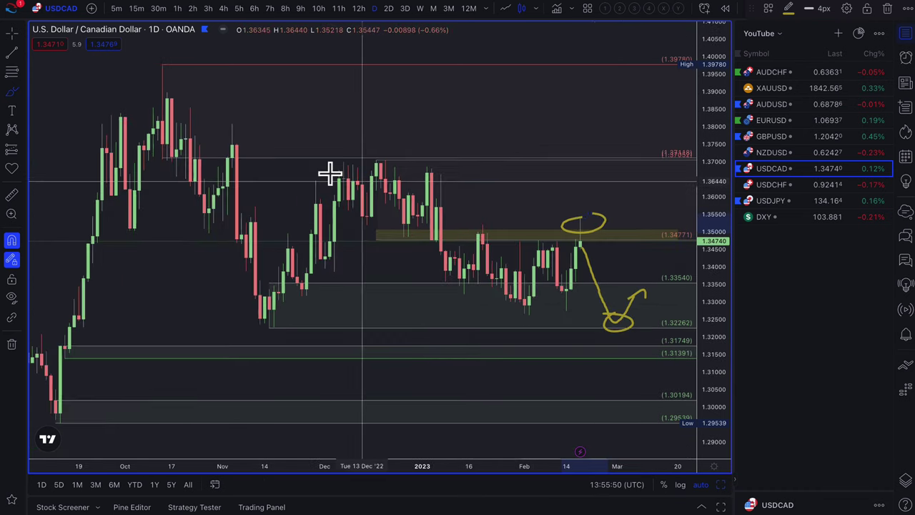
pyautogui.scroll(1, 565, 257)
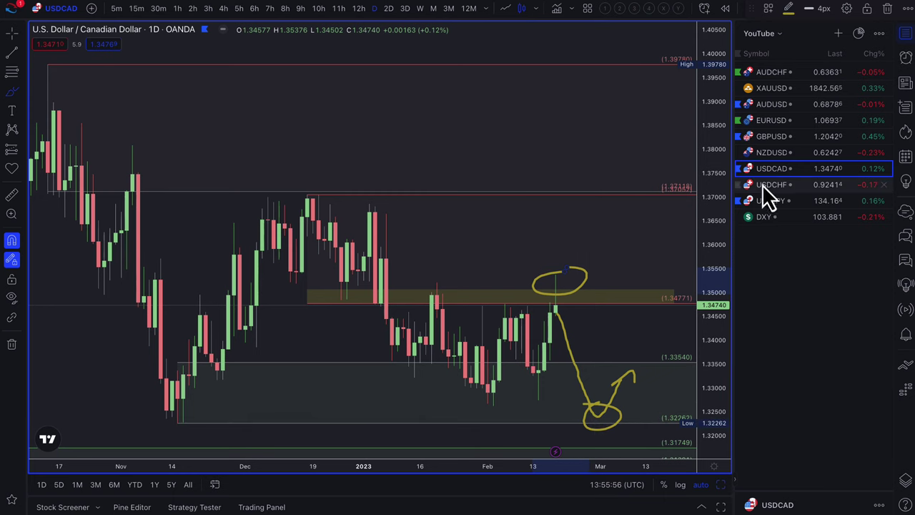
# Open the NZDUSD chart and brush a circle around the latest candle's lower wick in the highlighted band below 0.62494
pyautogui.click(818, 154)
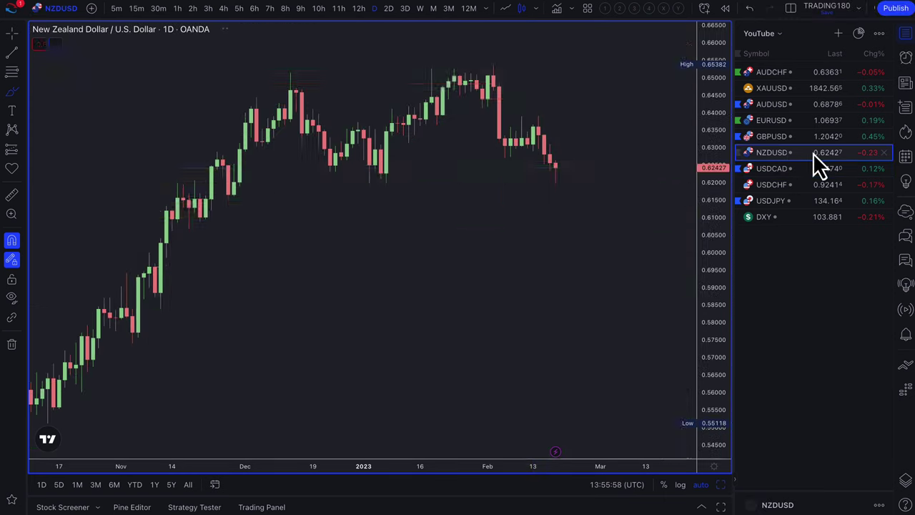
pyautogui.scroll(2, 479, 227)
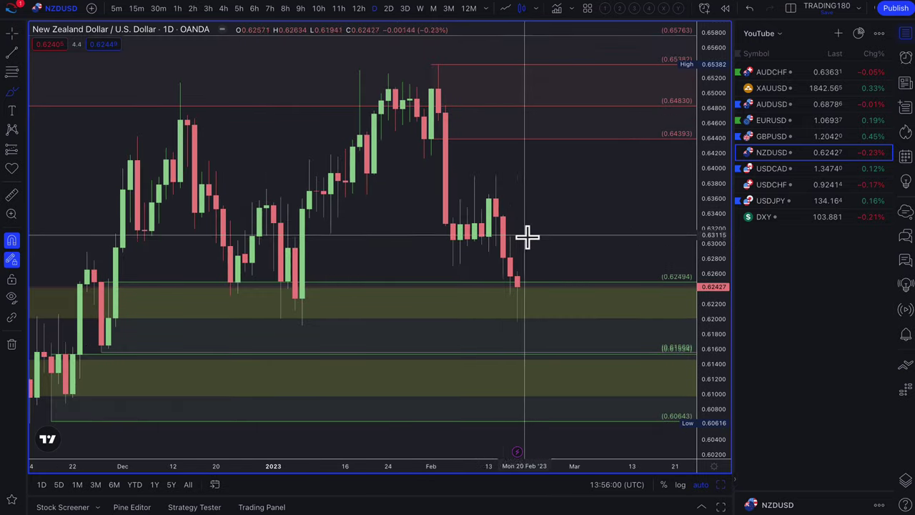
pyautogui.moveTo(522, 288)
pyautogui.mouseDown()
pyautogui.moveTo(551, 317)
pyautogui.moveTo(533, 293)
pyautogui.mouseUp()
pyautogui.scroll(-2, 567, 341)
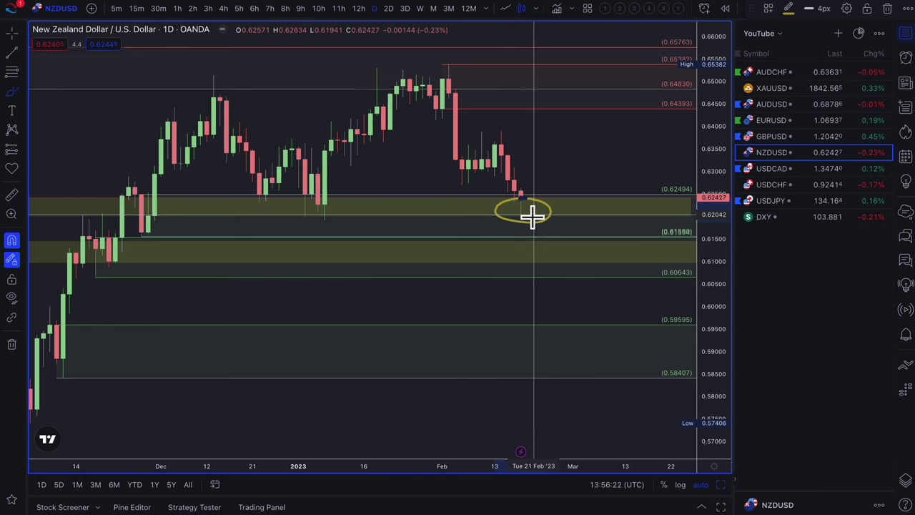
pyautogui.hscroll(-3, 555, 178)
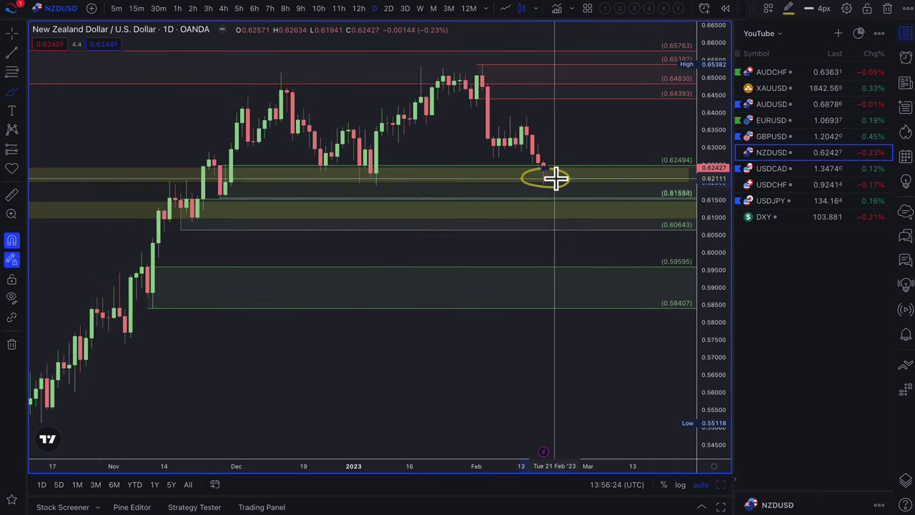
pyautogui.scroll(2, 555, 178)
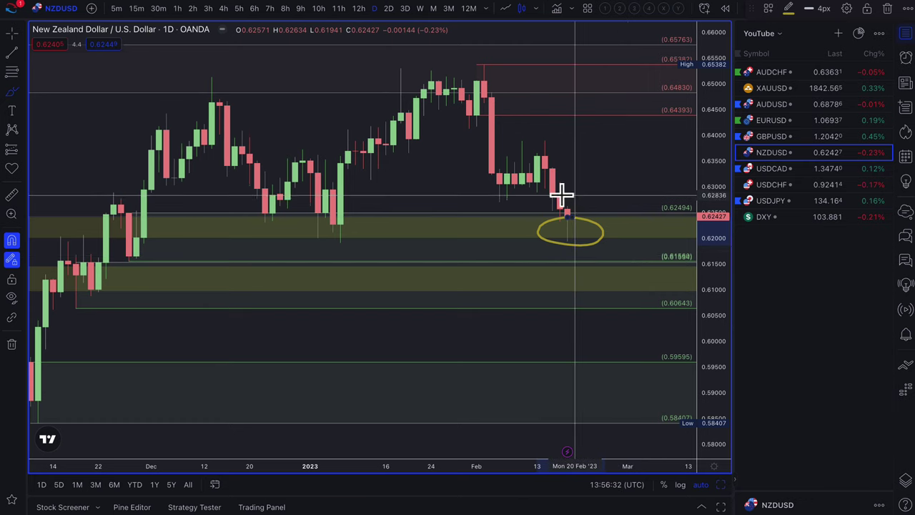
# Handwrite 50 with 25 beneath it beside the recent NZDUSD candles, and circle the 25
pyautogui.moveTo(617, 133)
pyautogui.mouseDown()
pyautogui.moveTo(591, 168)
pyautogui.moveTo(643, 153)
pyautogui.moveTo(634, 143)
pyautogui.mouseUp()
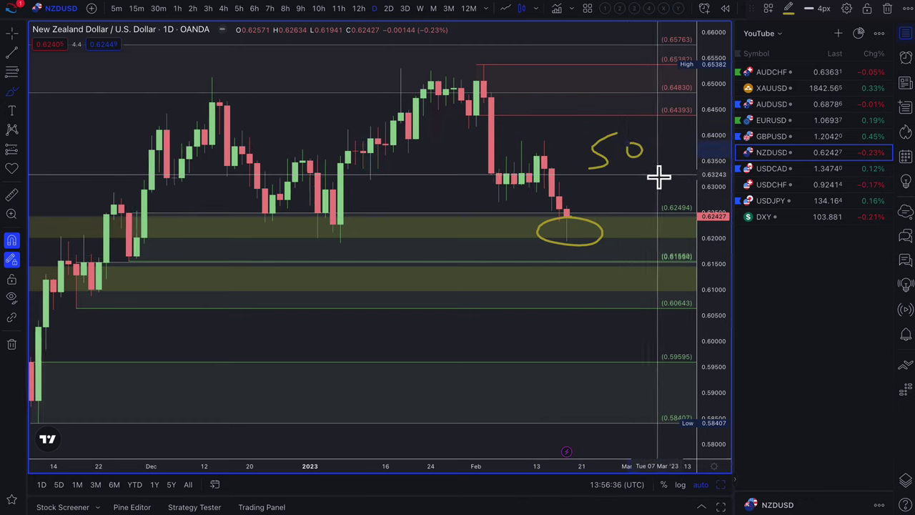
pyautogui.moveTo(660, 178); pyautogui.dragTo(607, 188)
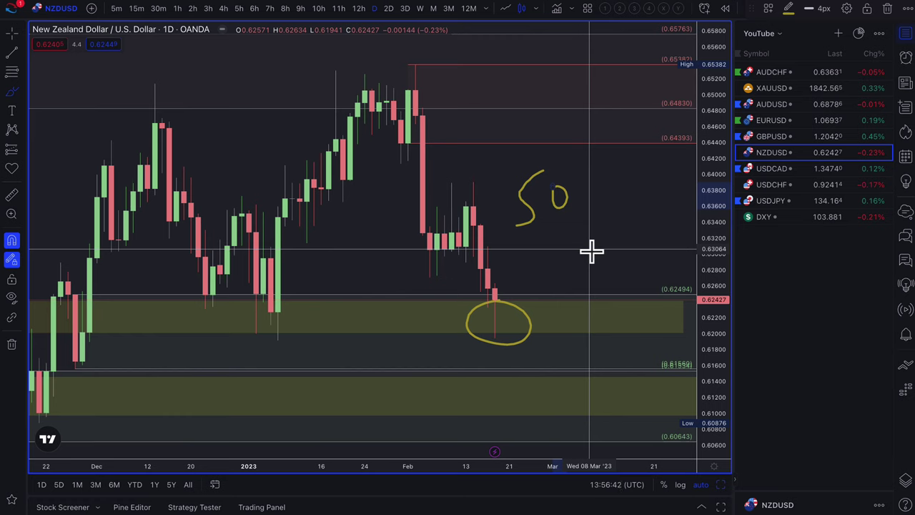
pyautogui.moveTo(524, 227)
pyautogui.mouseDown()
pyautogui.moveTo(575, 251)
pyautogui.moveTo(586, 241)
pyautogui.moveTo(566, 249)
pyautogui.mouseUp()
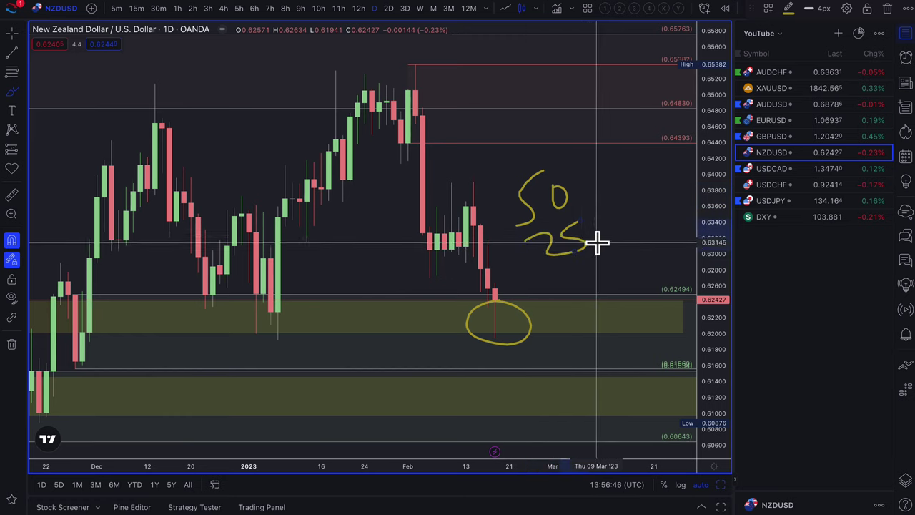
pyautogui.scroll(-2, 543, 292)
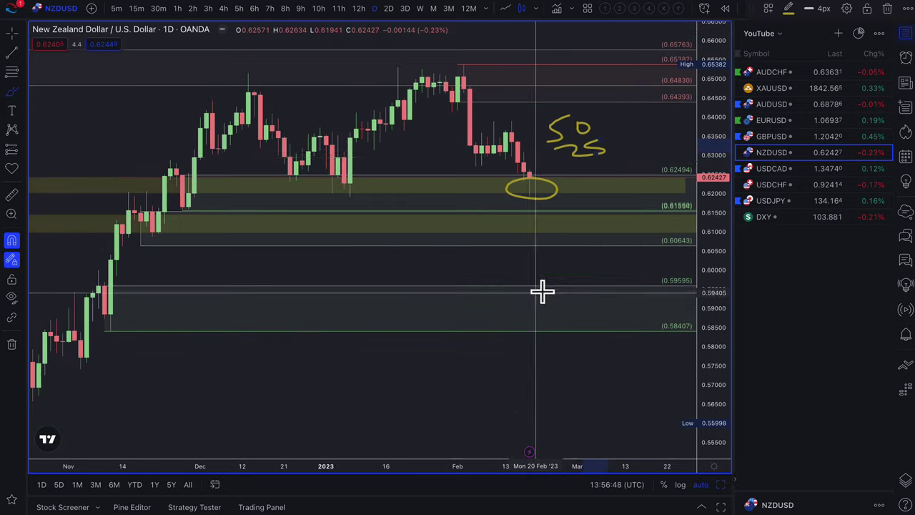
pyautogui.moveTo(603, 137)
pyautogui.mouseDown()
pyautogui.moveTo(555, 161)
pyautogui.moveTo(616, 135)
pyautogui.moveTo(586, 129)
pyautogui.mouseUp()
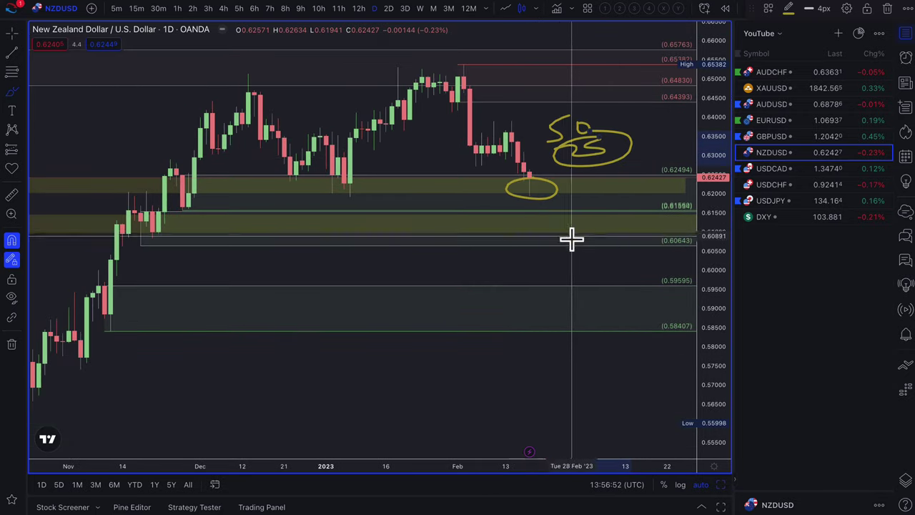
# Brush a zigzag path from the circled NZDUSD low into the lower highlighted band and turning up, plus a rising arrow above the November candles
pyautogui.moveTo(535, 194)
pyautogui.mouseDown()
pyautogui.moveTo(580, 240)
pyautogui.moveTo(607, 217)
pyautogui.mouseUp()
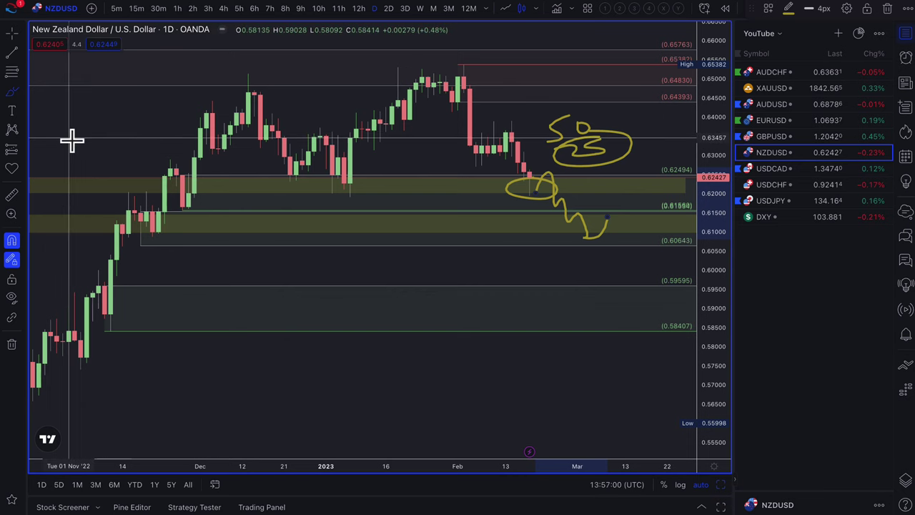
pyautogui.moveTo(71, 138)
pyautogui.mouseDown()
pyautogui.moveTo(133, 94)
pyautogui.moveTo(133, 102)
pyautogui.mouseUp()
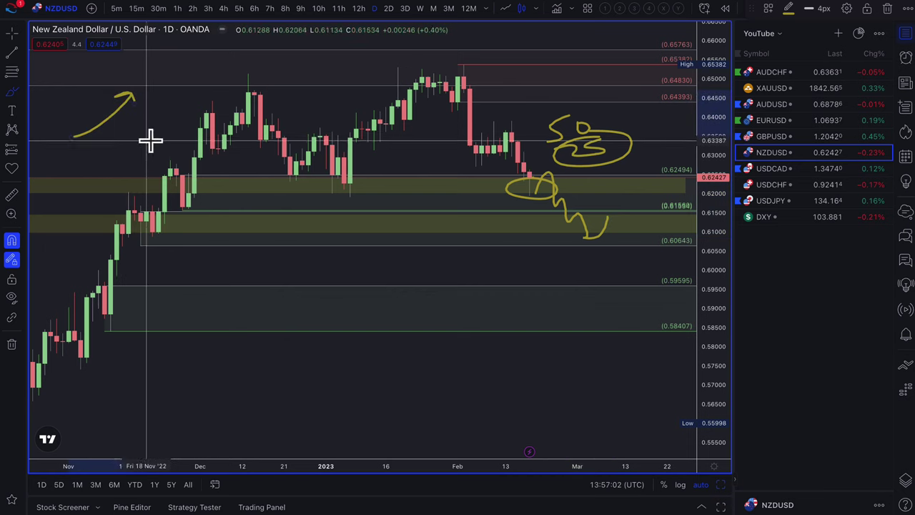
pyautogui.scroll(-3, 157, 137)
pyautogui.scroll(5, 499, 234)
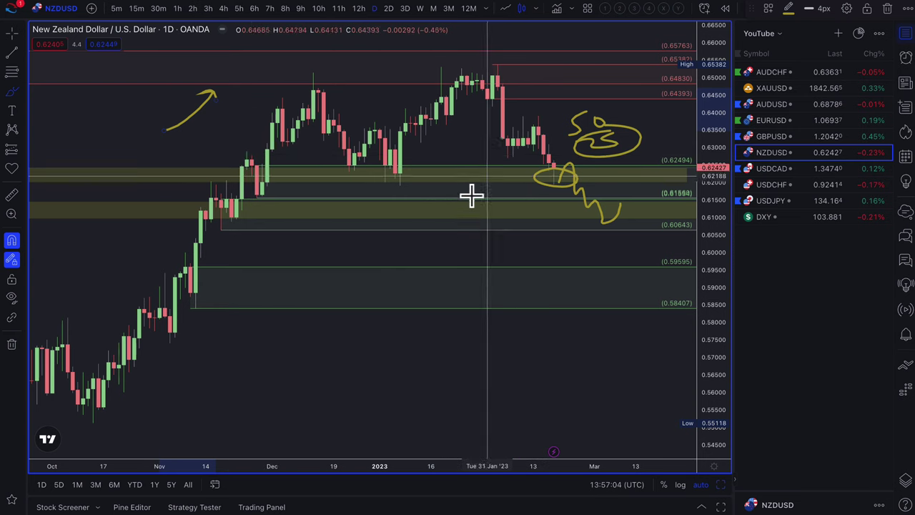
pyautogui.scroll(-3, 499, 209)
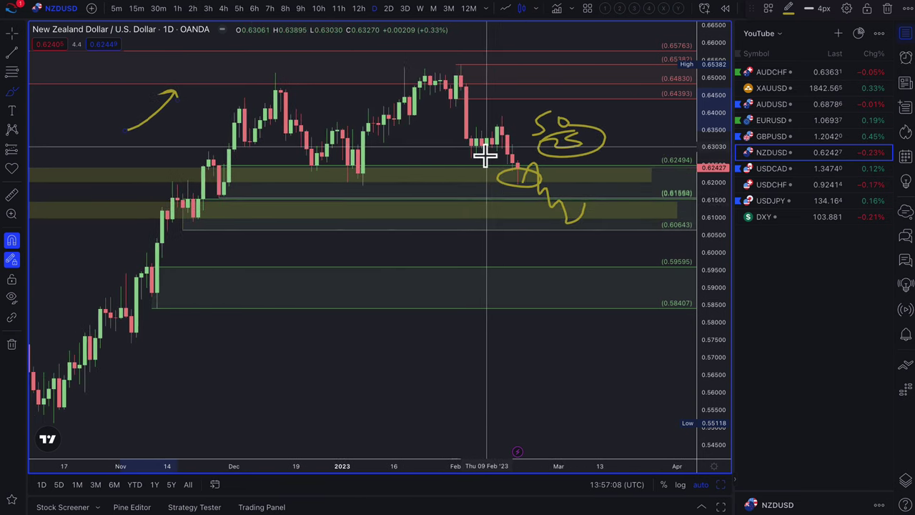
pyautogui.scroll(2, 500, 157)
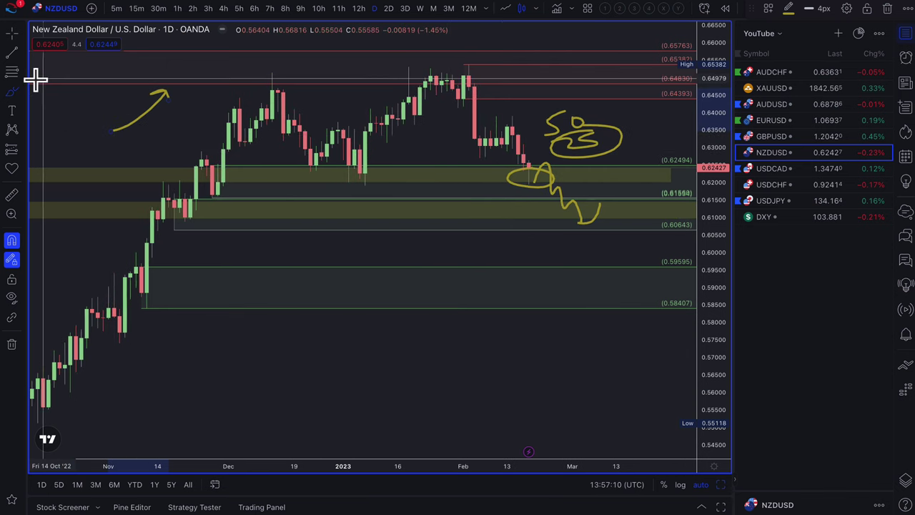
# Mark a zone from 0.63096 to 0.63902 at the mid-February NZDUSD high and apply the "1. SUPPLY" drawing template
pyautogui.click(11, 71)
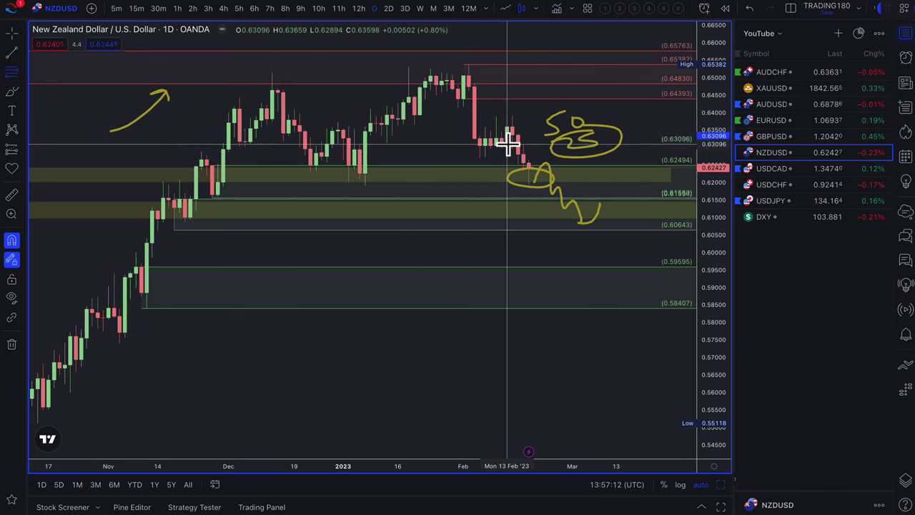
pyautogui.moveTo(507, 143); pyautogui.dragTo(512, 116)
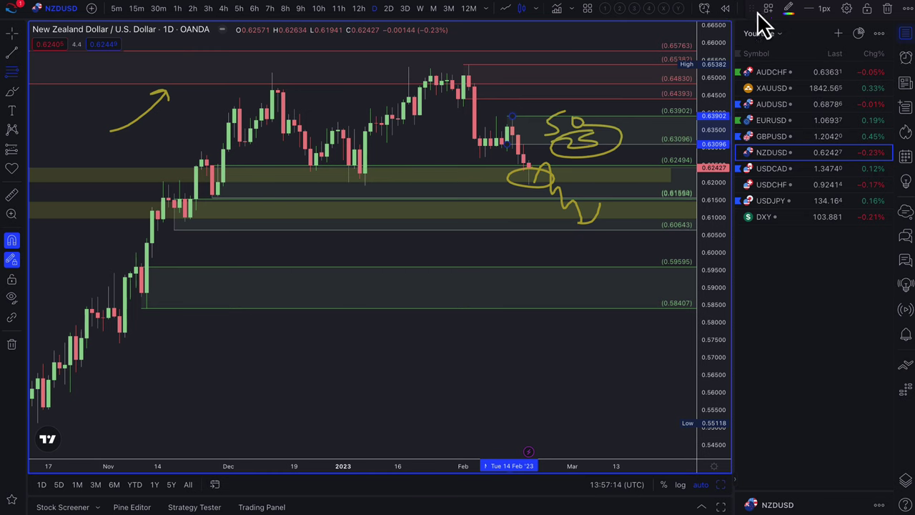
pyautogui.click(769, 10)
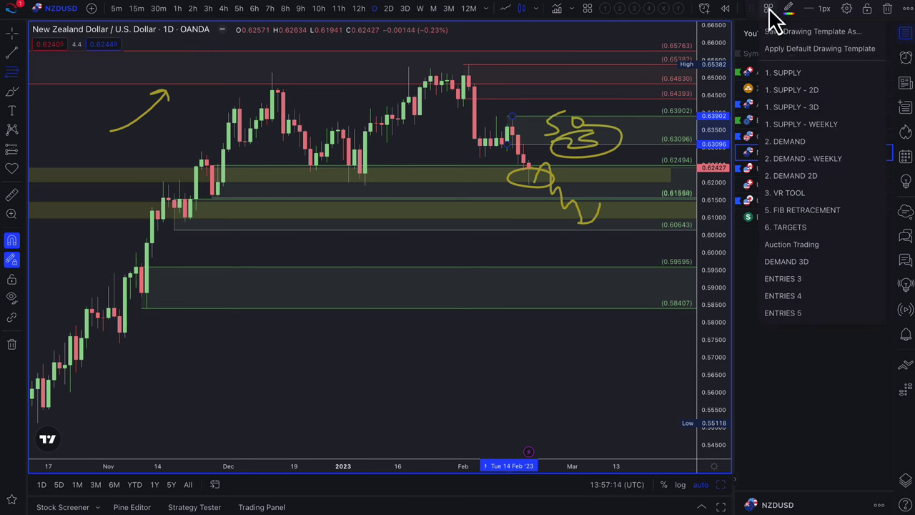
pyautogui.click(807, 74)
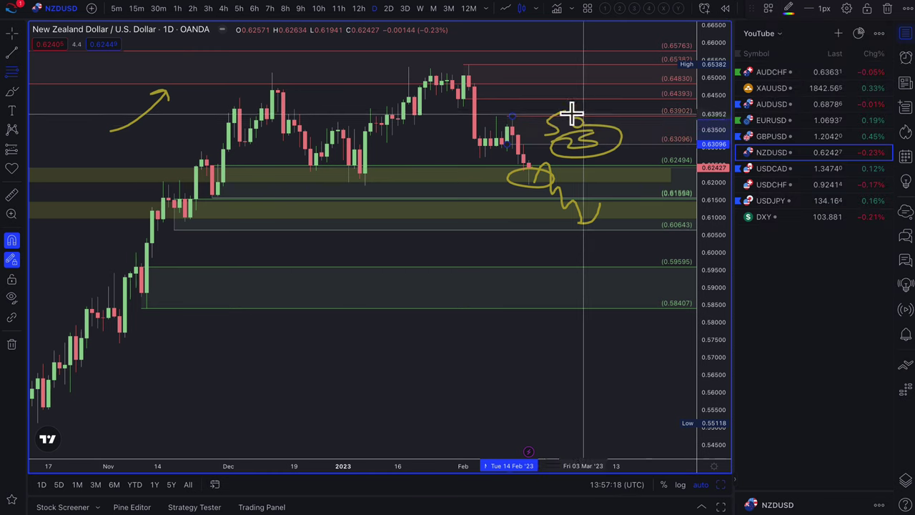
# Brush a circle inside the 0.63902–0.63096 supply zone and a downward arrow towards the demand zone below
pyautogui.scroll(4, 541, 122)
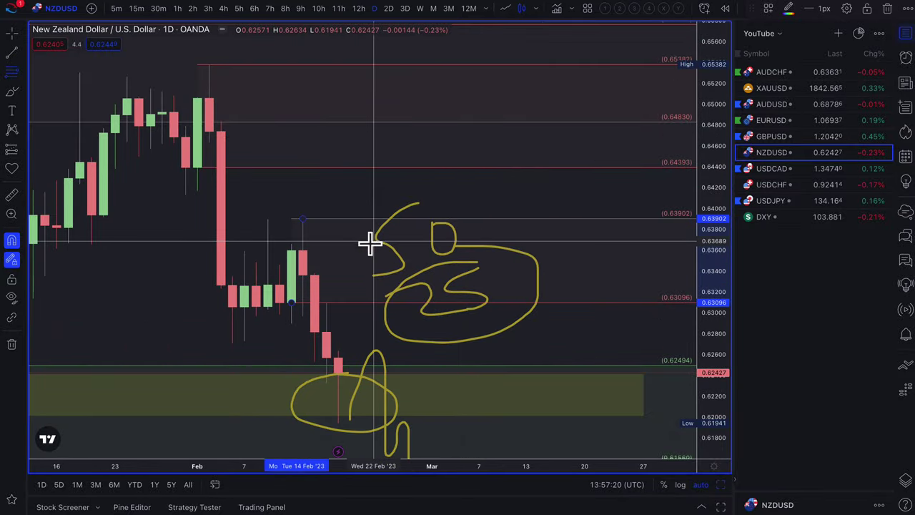
pyautogui.moveTo(373, 240); pyautogui.dragTo(350, 263)
pyautogui.press('Escape')
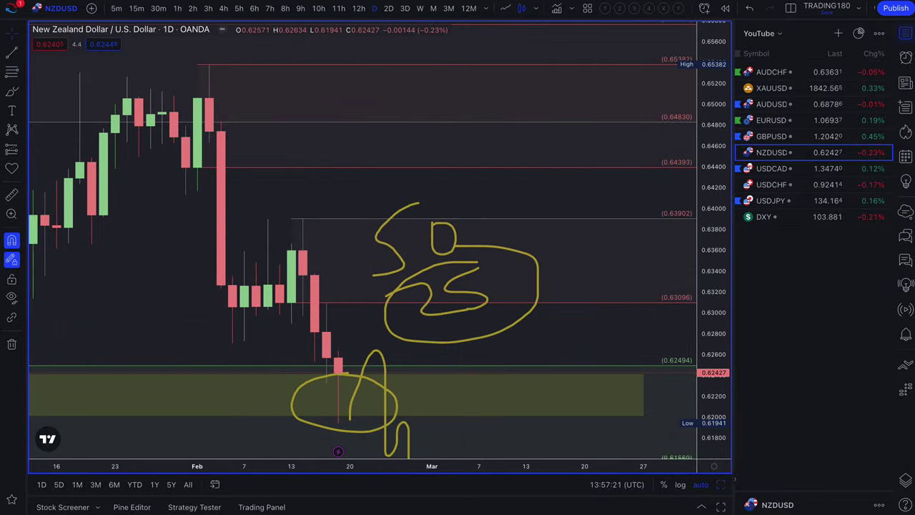
pyautogui.click(11, 93)
pyautogui.moveTo(360, 249)
pyautogui.mouseDown()
pyautogui.moveTo(341, 255)
pyautogui.moveTo(373, 291)
pyautogui.mouseUp()
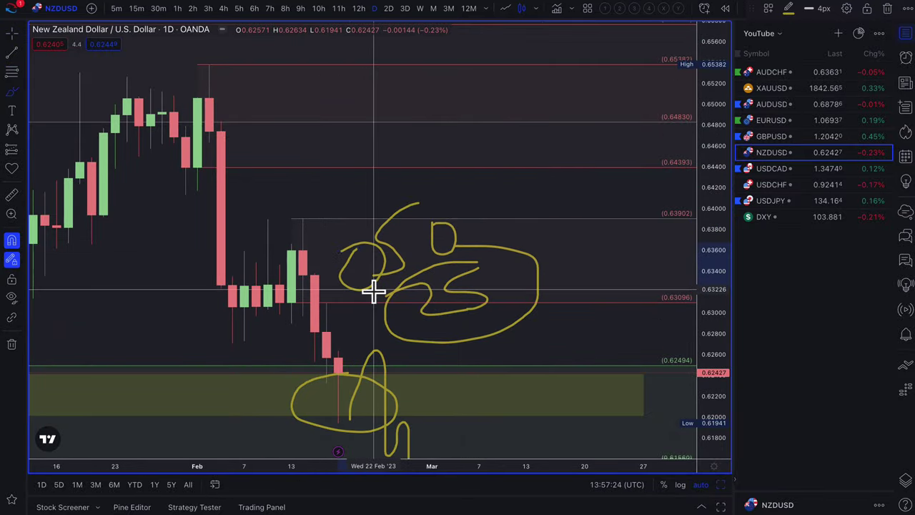
# Brush circles around the late December and early January NZDUSD lows at the upper highlighted demand band
pyautogui.scroll(-5, 373, 291)
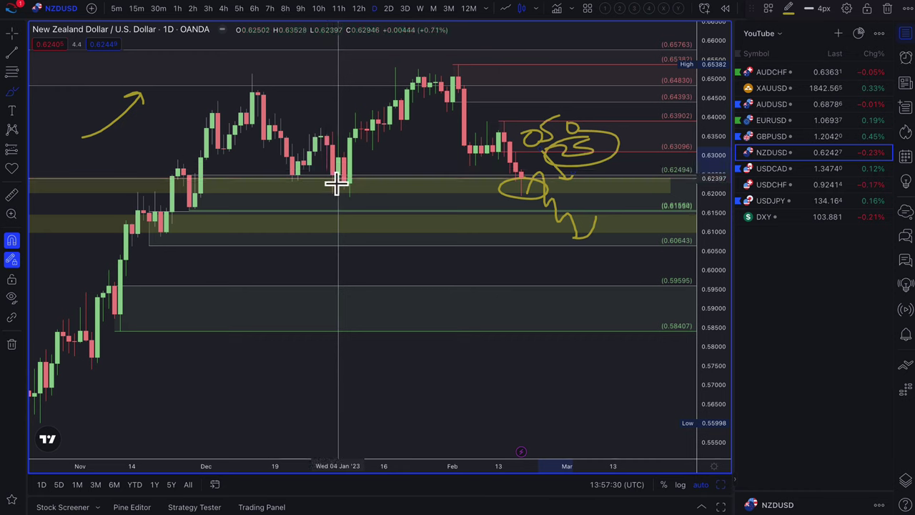
pyautogui.moveTo(322, 178)
pyautogui.mouseDown()
pyautogui.moveTo(326, 167)
pyautogui.moveTo(359, 172)
pyautogui.mouseUp()
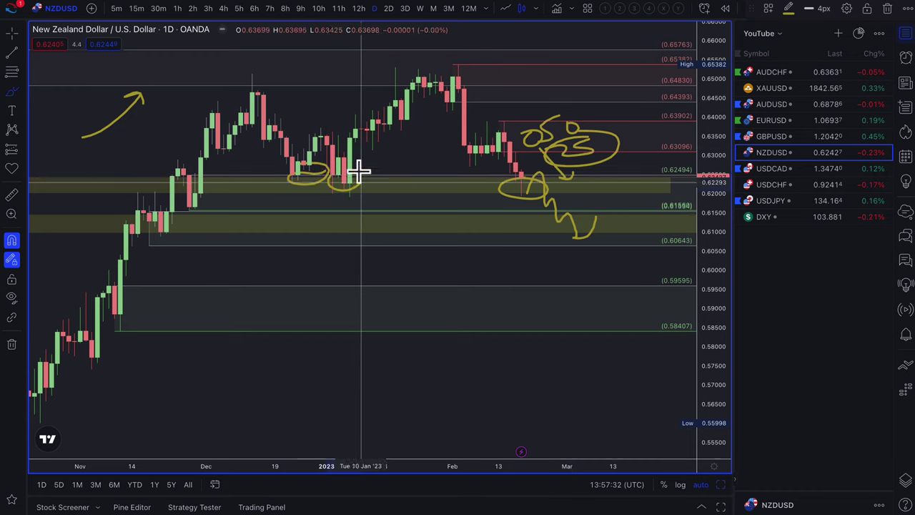
# Brush a circle around the latest NZDUSD low, plus another in the lower highlighted band with an arrow rising towards the supply zone
pyautogui.moveTo(536, 159)
pyautogui.mouseDown()
pyautogui.moveTo(514, 184)
pyautogui.moveTo(537, 177)
pyautogui.mouseUp()
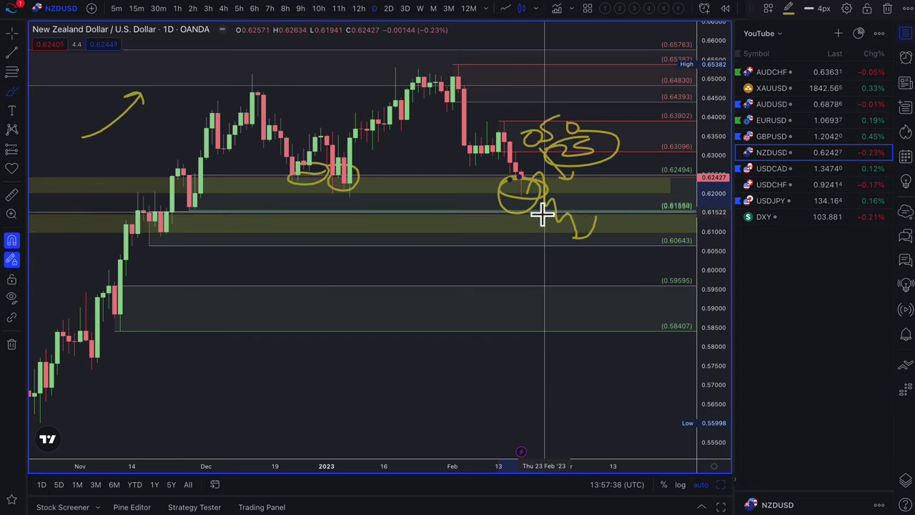
pyautogui.moveTo(541, 205)
pyautogui.mouseDown()
pyautogui.moveTo(535, 215)
pyautogui.moveTo(598, 174)
pyautogui.mouseUp()
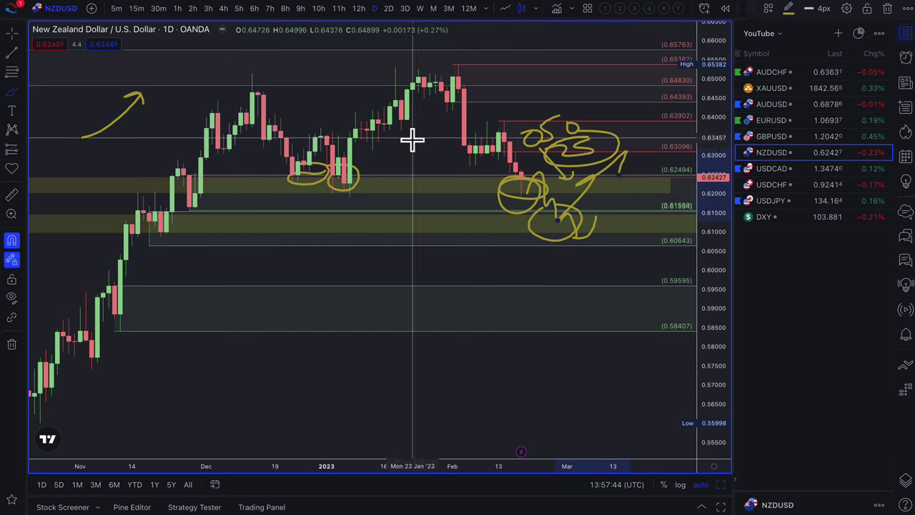
# Open the daily GBPUSD chart, and switch to the Bloomberg article "Britain's Easing Inflation Puts End of BOE Rate Hikes In Sight"
pyautogui.click(762, 138)
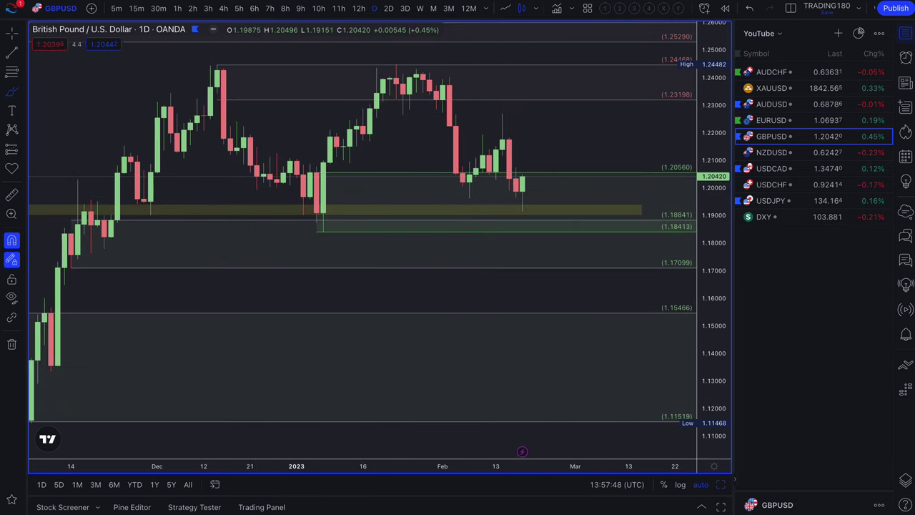
pyautogui.click(215, 6)
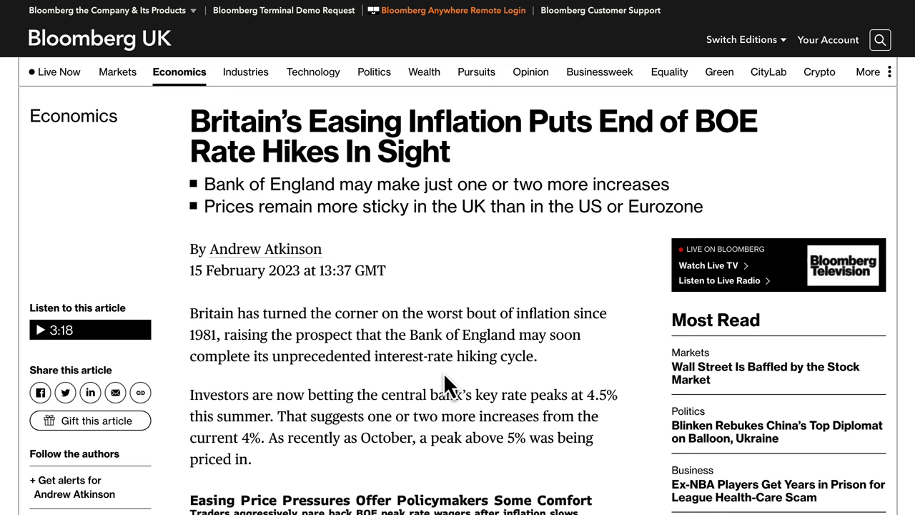
pyautogui.scroll(-2, 431, 400)
pyautogui.scroll(2, 443, 390)
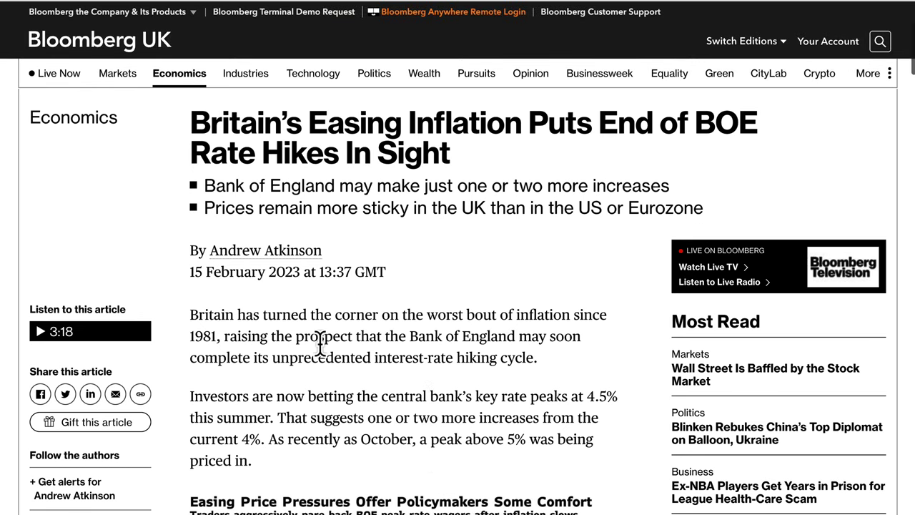
# Read the article's first two paragraphs on Bank of England rate hikes, highlighting their text and the 4.5% peak rate
pyautogui.moveTo(222, 316); pyautogui.dragTo(539, 359)
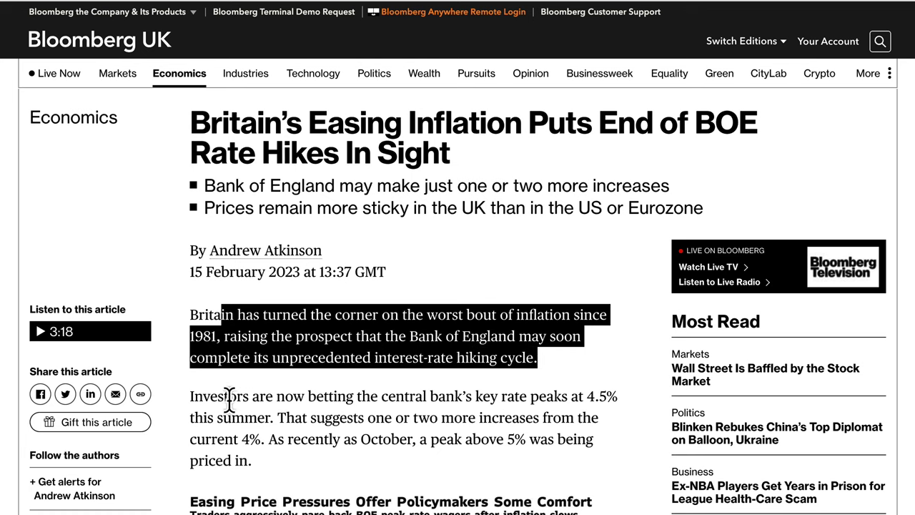
pyautogui.moveTo(228, 396); pyautogui.dragTo(329, 478)
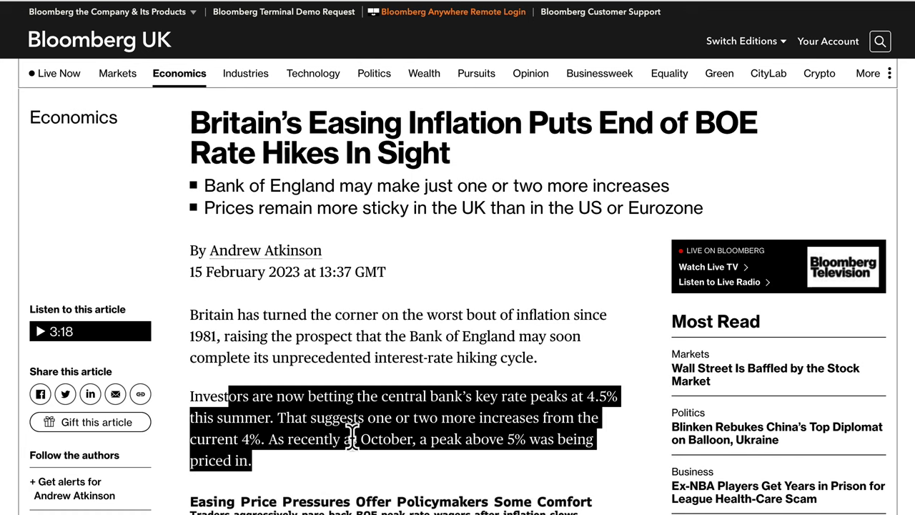
pyautogui.click(509, 441)
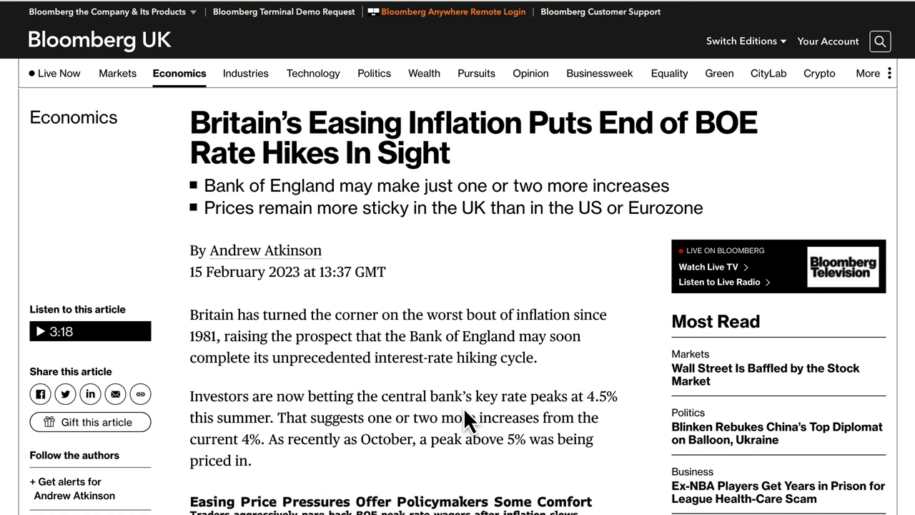
pyautogui.moveTo(586, 397); pyautogui.dragTo(616, 397)
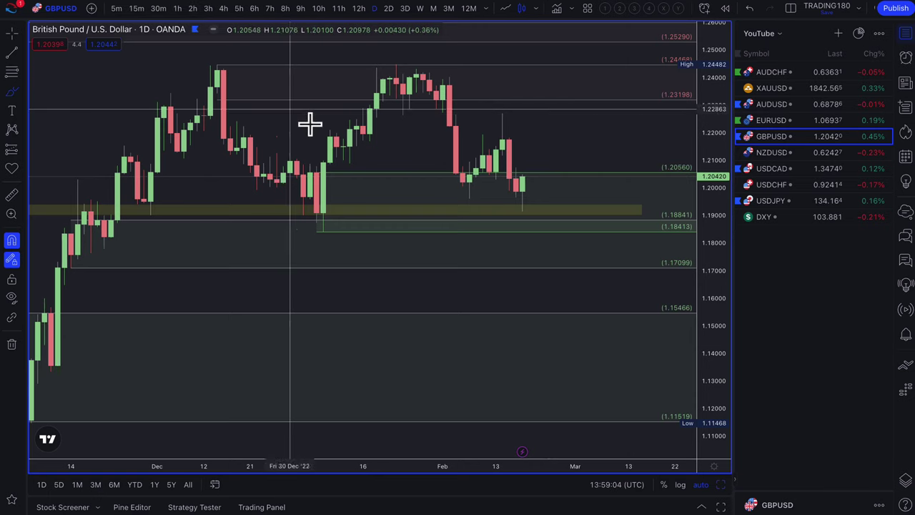
# On the GBPUSD chart, brush a zigzag path from the latest candle down through the highlighted band to an arrowhead below 1.18413
pyautogui.click(10, 93)
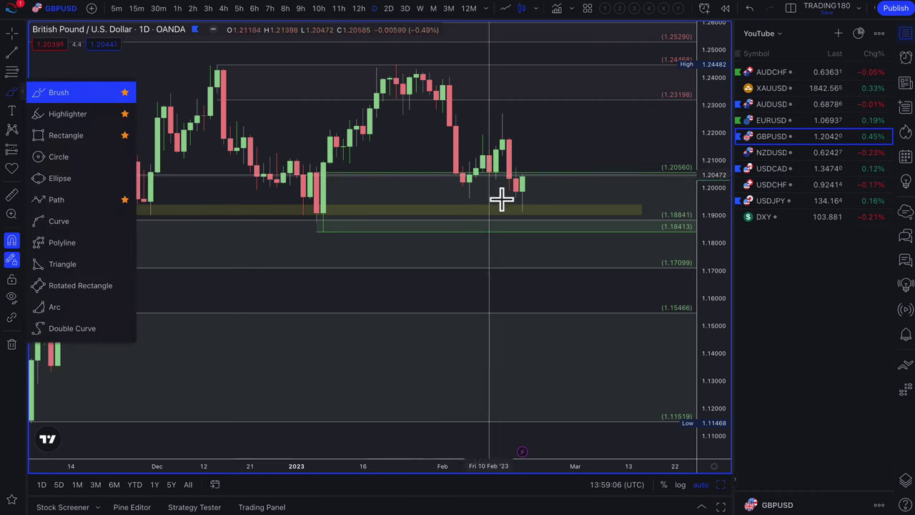
pyautogui.moveTo(527, 188)
pyautogui.mouseDown()
pyautogui.moveTo(578, 243)
pyautogui.moveTo(593, 233)
pyautogui.mouseUp()
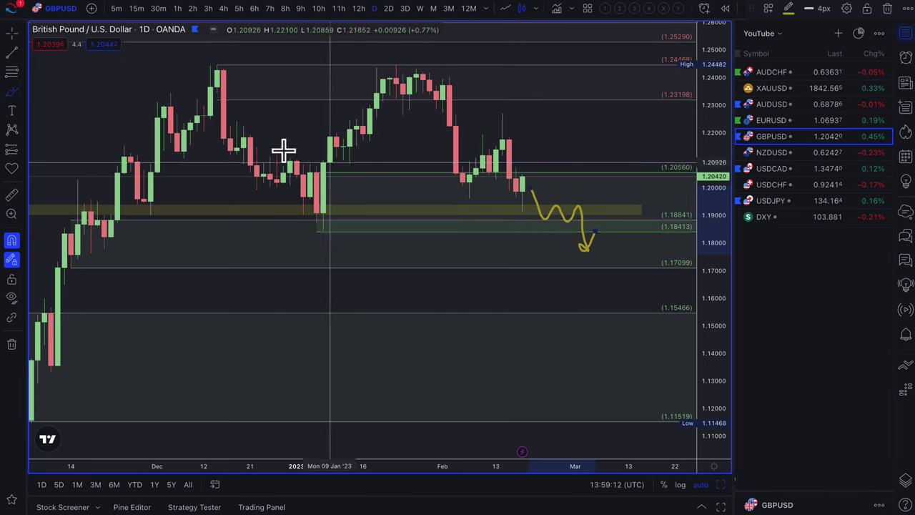
# Mark a supply zone from 1.21396 to 1.22703 at the mid-February GBPUSD high, and brush circles with falling arrows there and above 1.23198
pyautogui.click(502, 149)
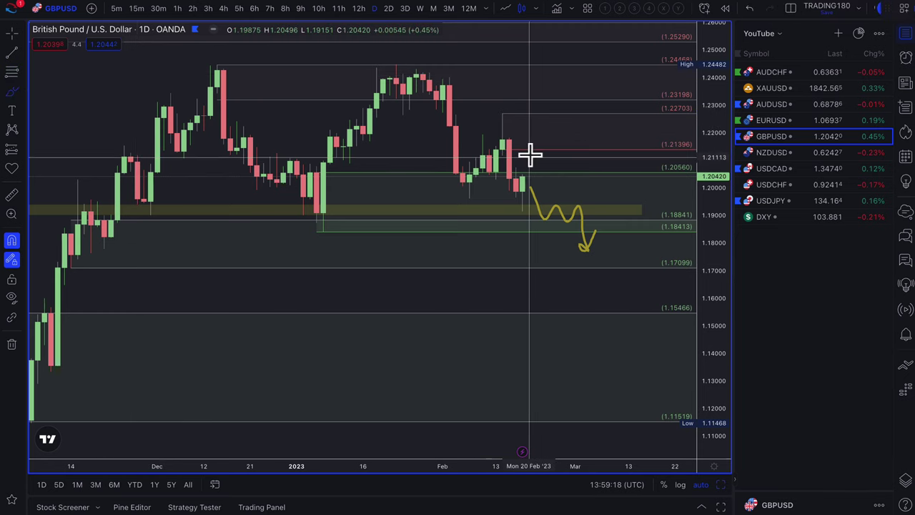
pyautogui.moveTo(561, 109)
pyautogui.mouseDown()
pyautogui.moveTo(560, 129)
pyautogui.moveTo(605, 188)
pyautogui.moveTo(622, 174)
pyautogui.mouseUp()
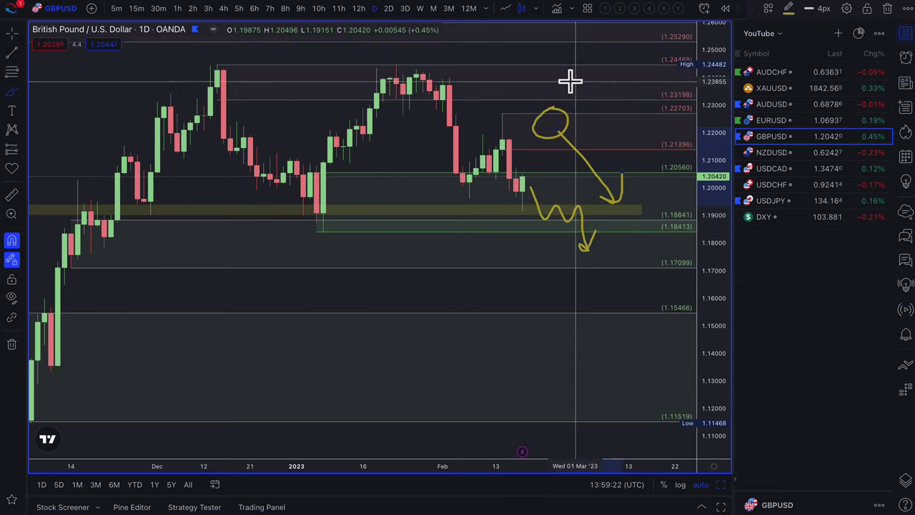
pyautogui.moveTo(559, 87)
pyautogui.mouseDown()
pyautogui.moveTo(551, 65)
pyautogui.moveTo(602, 143)
pyautogui.moveTo(616, 122)
pyautogui.mouseUp()
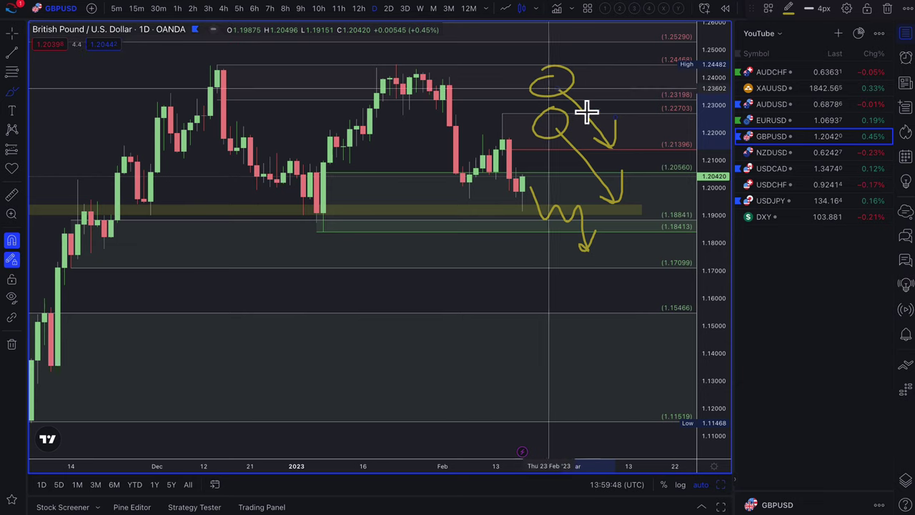
# Open the daily EURUSD chart, and switch to the Bloomberg article "ECB's Schnabel Sees Risk Markets Underestimate Inflation"
pyautogui.click(785, 120)
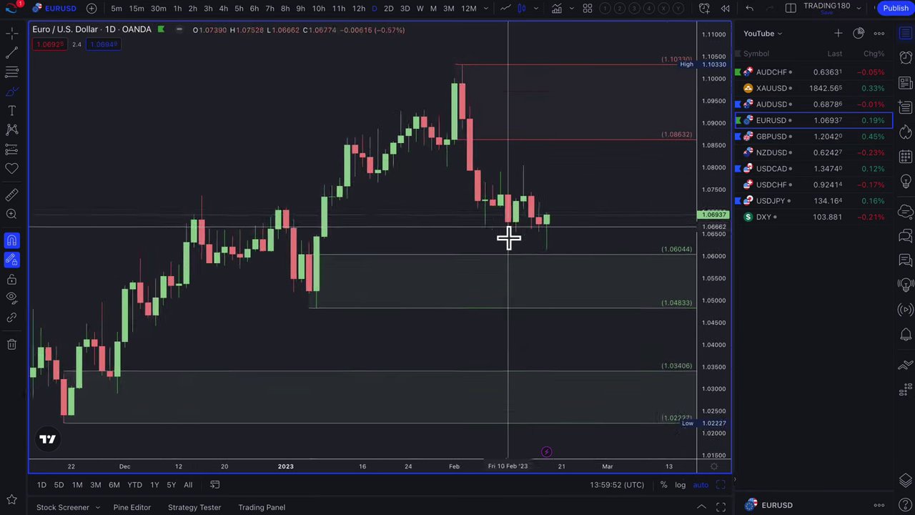
pyautogui.scroll(2, 509, 239)
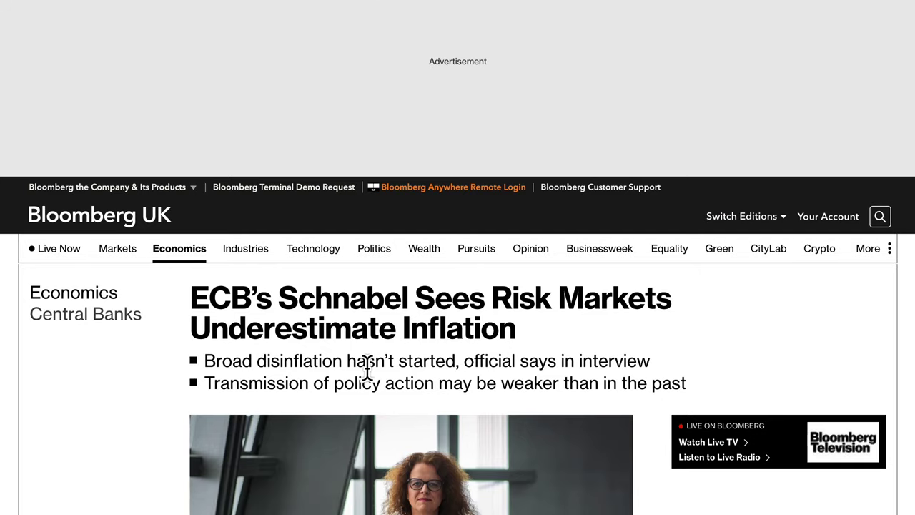
pyautogui.scroll(-2, 379, 373)
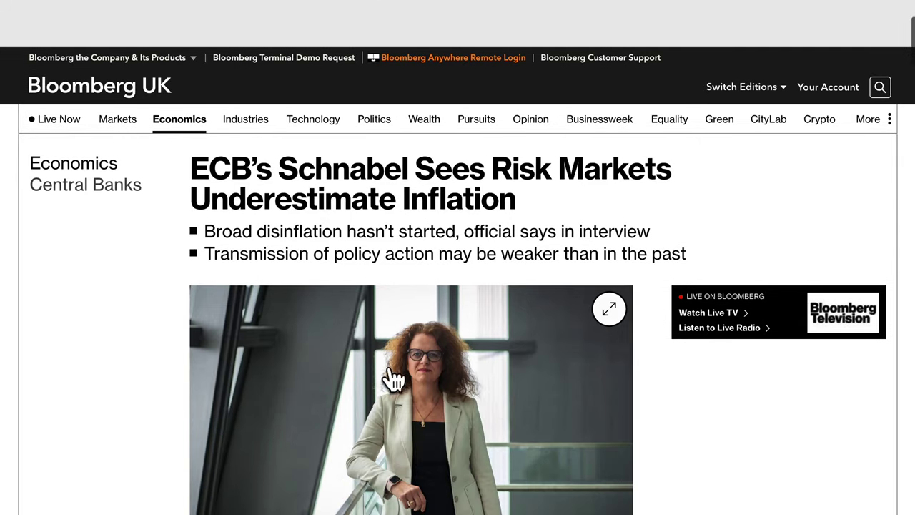
pyautogui.scroll(-1, 463, 378)
pyautogui.scroll(-1, 463, 377)
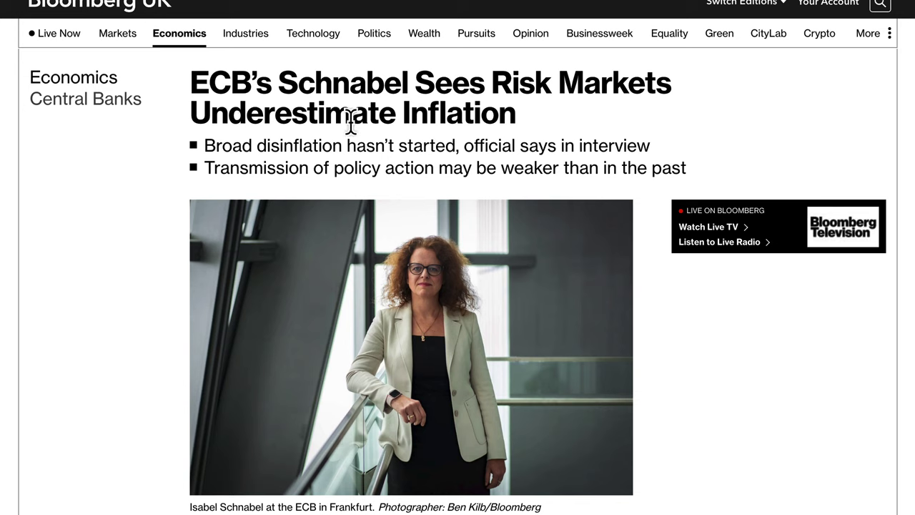
# Read the ECB article's headline and two summary bullets on disinflation and policy transmission, highlighting the text
pyautogui.moveTo(408, 115); pyautogui.dragTo(538, 123)
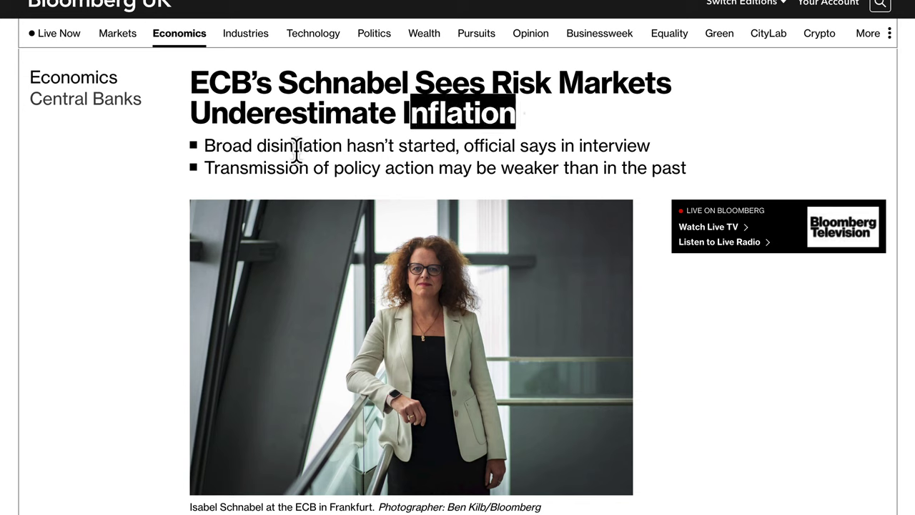
pyautogui.moveTo(295, 153); pyautogui.dragTo(449, 153)
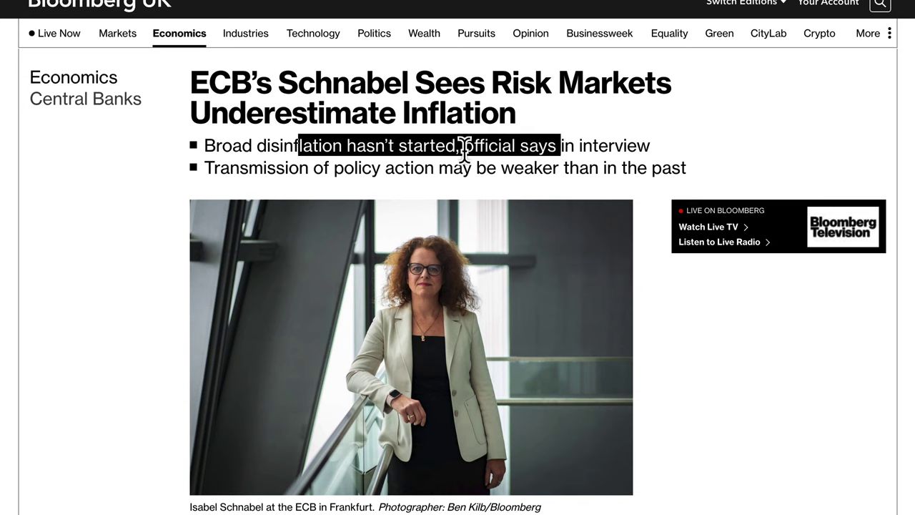
pyautogui.click(465, 152)
pyautogui.moveTo(548, 152); pyautogui.dragTo(627, 146)
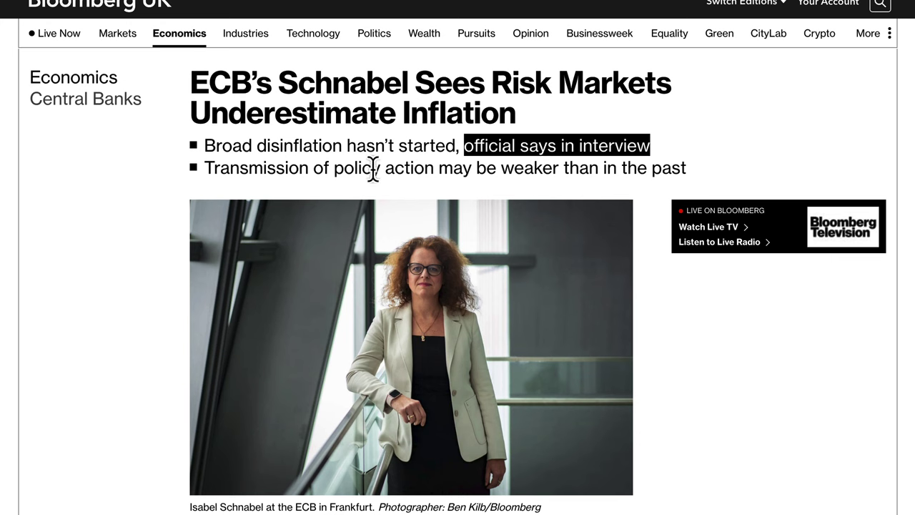
pyautogui.moveTo(250, 160); pyautogui.dragTo(678, 169)
# Find the "Markets are priced for perfection" paragraph and highlight it in full while reading about the inflation risk
pyautogui.scroll(-10, 629, 257)
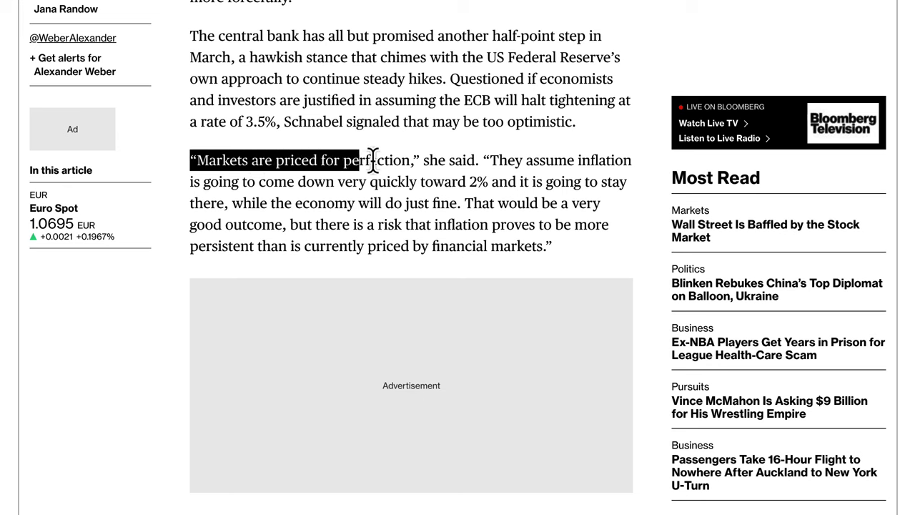
pyautogui.moveTo(483, 160); pyautogui.dragTo(450, 181)
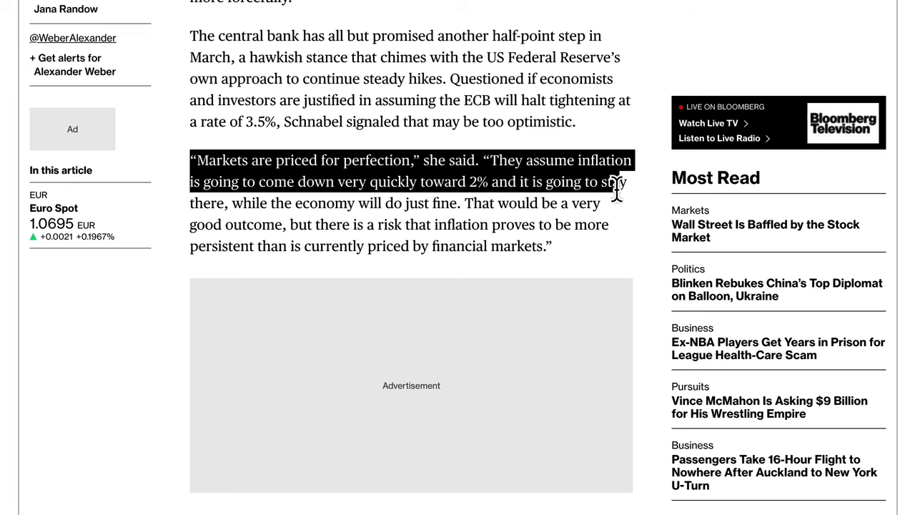
pyautogui.moveTo(616, 187); pyautogui.dragTo(423, 203)
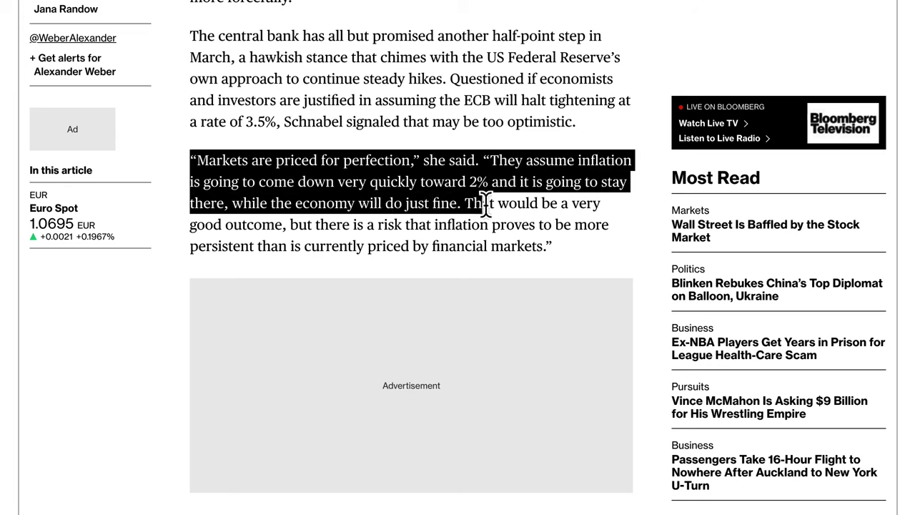
pyautogui.moveTo(607, 209); pyautogui.dragTo(284, 226)
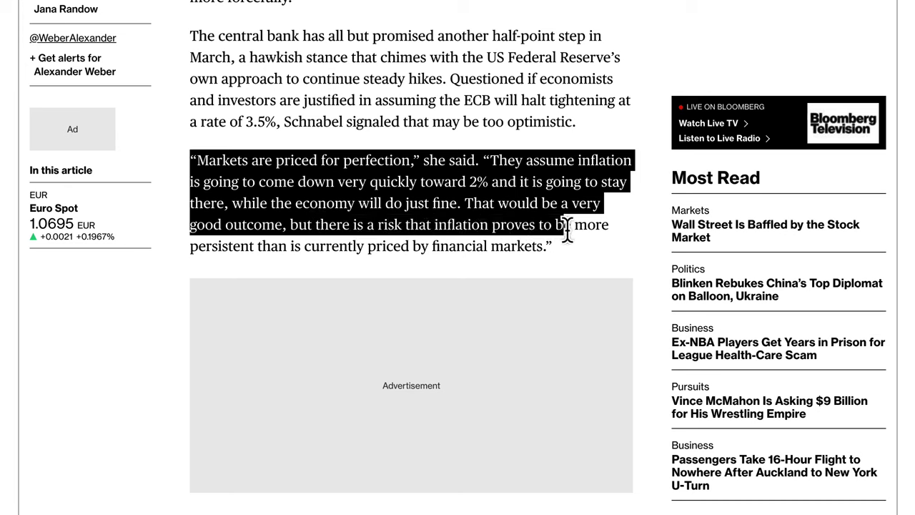
pyautogui.moveTo(590, 236); pyautogui.dragTo(319, 253)
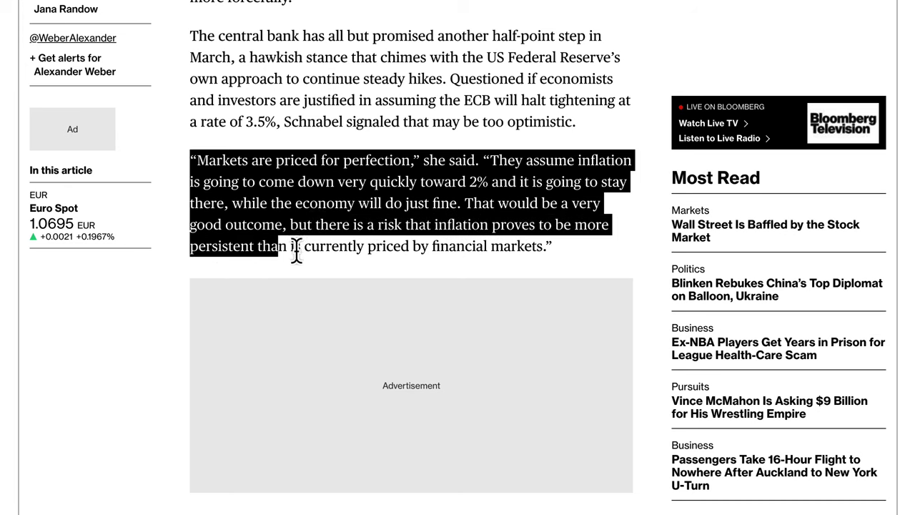
pyautogui.moveTo(408, 247); pyautogui.dragTo(490, 246)
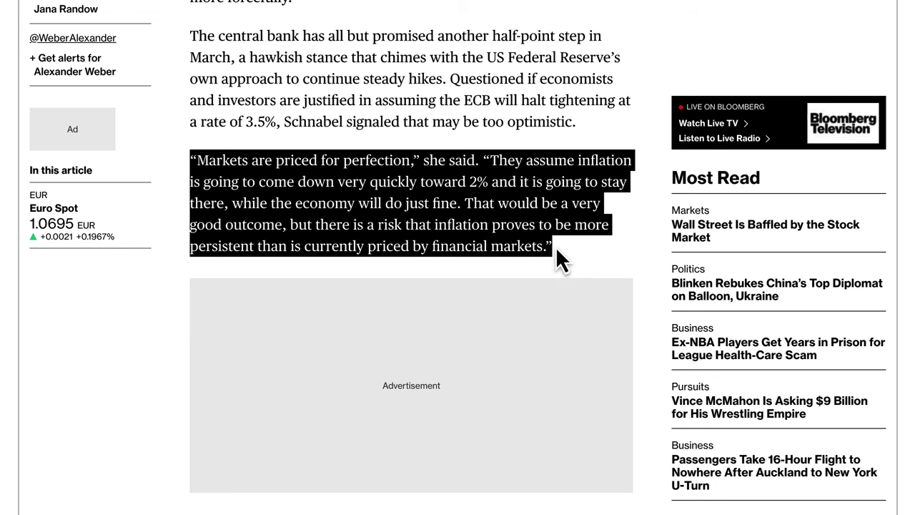
pyautogui.moveTo(555, 246); pyautogui.dragTo(568, 247)
# Highlight the sentence on traders bolstering hike bets and pricing a 3.75% deposit rate peak by the end of October
pyautogui.scroll(-5, 590, 247)
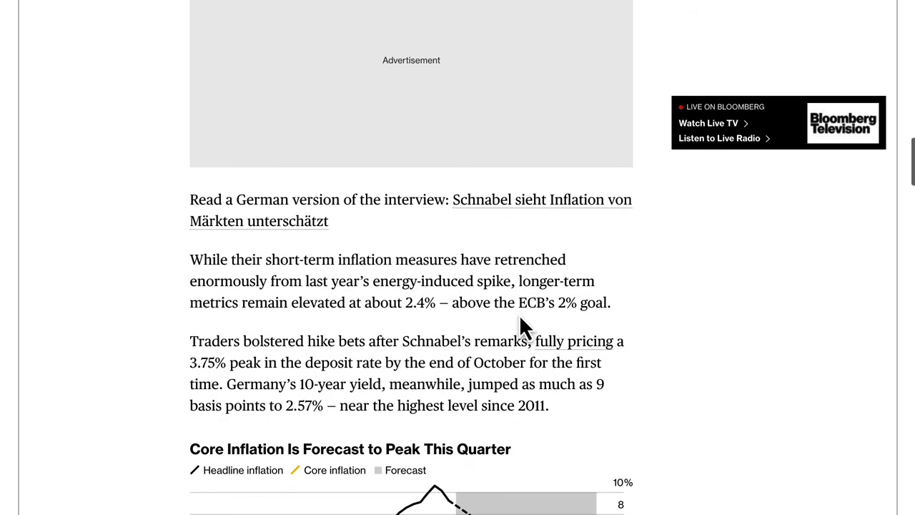
pyautogui.scroll(-3, 357, 308)
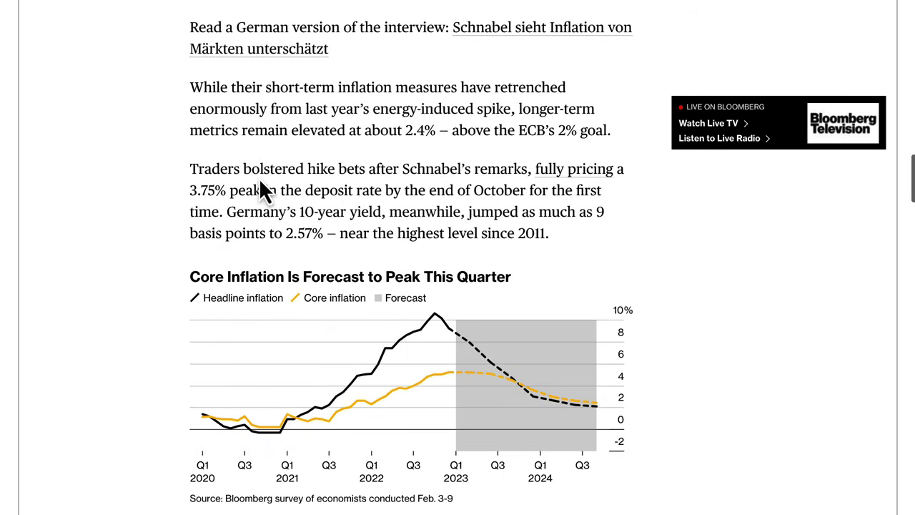
pyautogui.moveTo(190, 170); pyautogui.dragTo(351, 172)
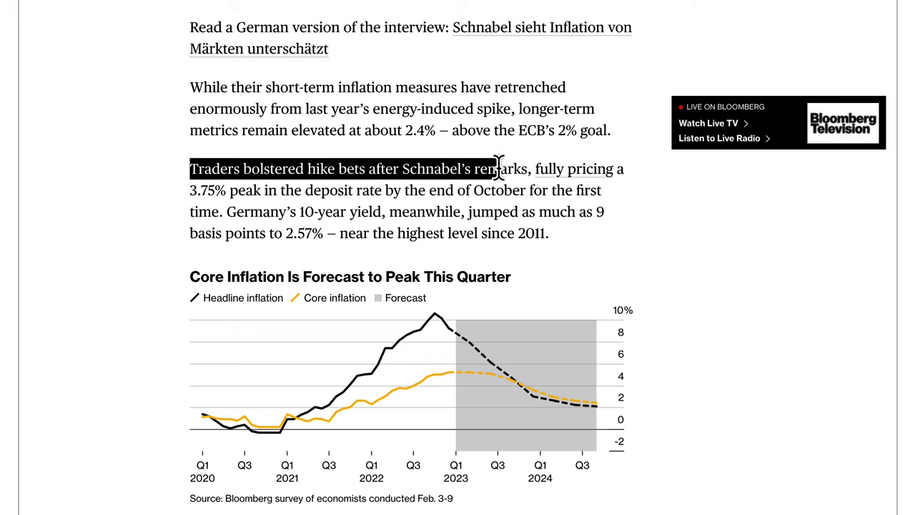
pyautogui.moveTo(499, 169); pyautogui.dragTo(255, 192)
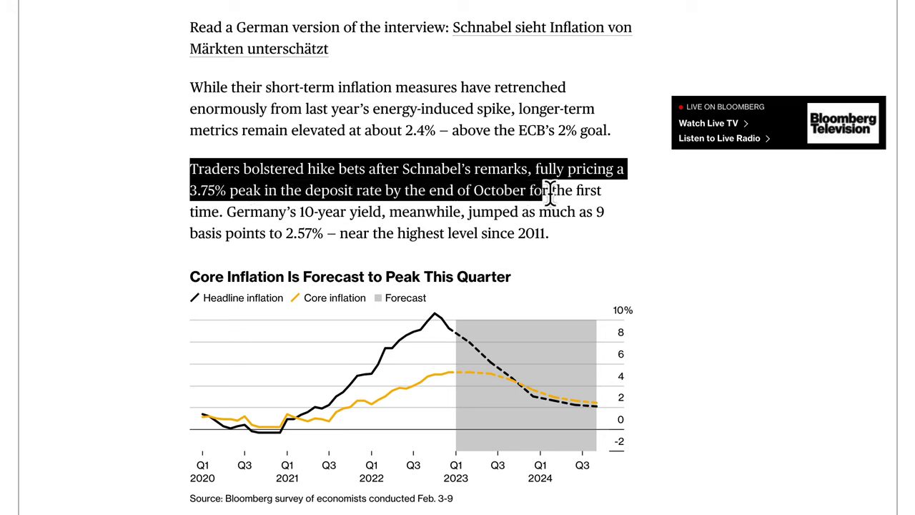
pyautogui.moveTo(234, 217); pyautogui.dragTo(272, 217)
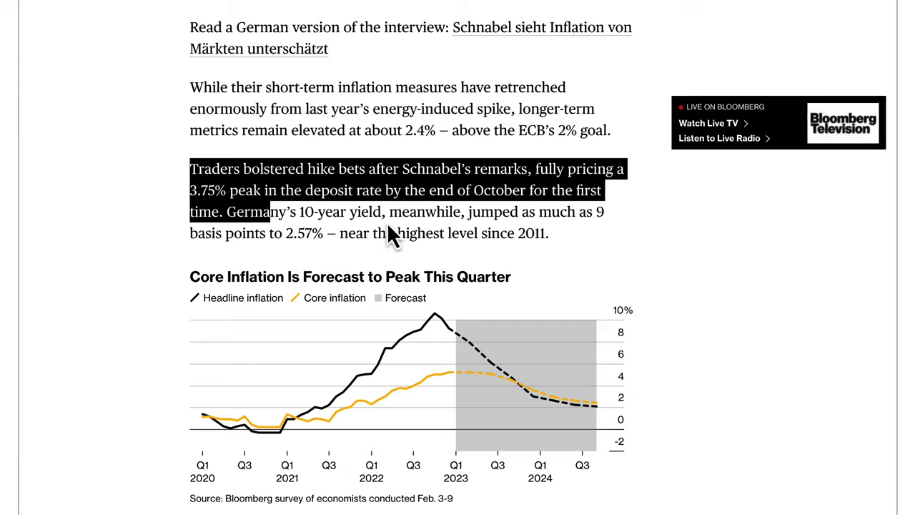
# Find the paragraph on a 50 basis-point hike next month being "necessary under virtually all plausible scenarios" and highlight it in full while reading
pyautogui.scroll(-4, 437, 355)
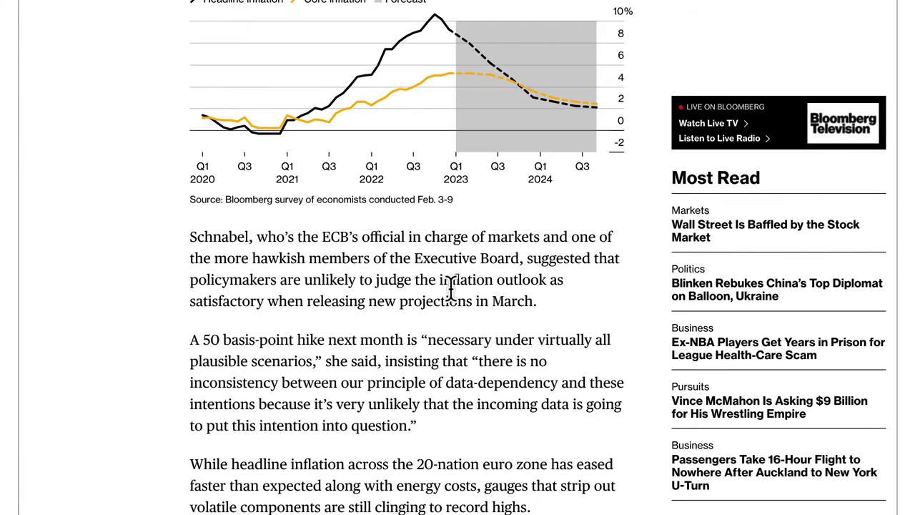
pyautogui.scroll(-2, 444, 329)
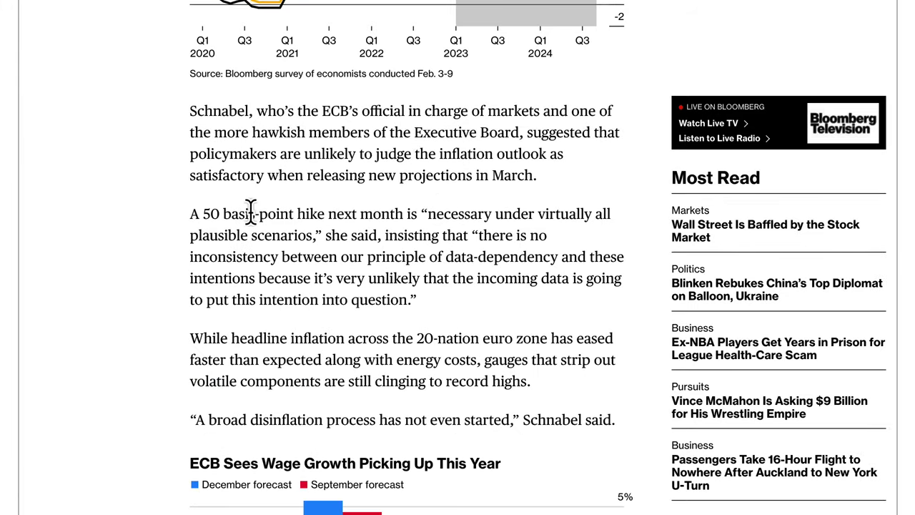
pyautogui.moveTo(244, 209); pyautogui.dragTo(262, 212)
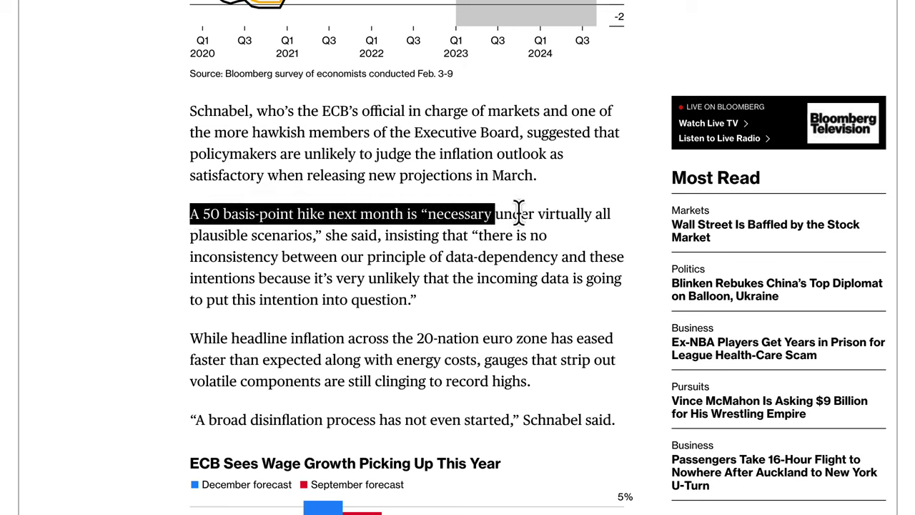
pyautogui.moveTo(495, 225); pyautogui.dragTo(308, 236)
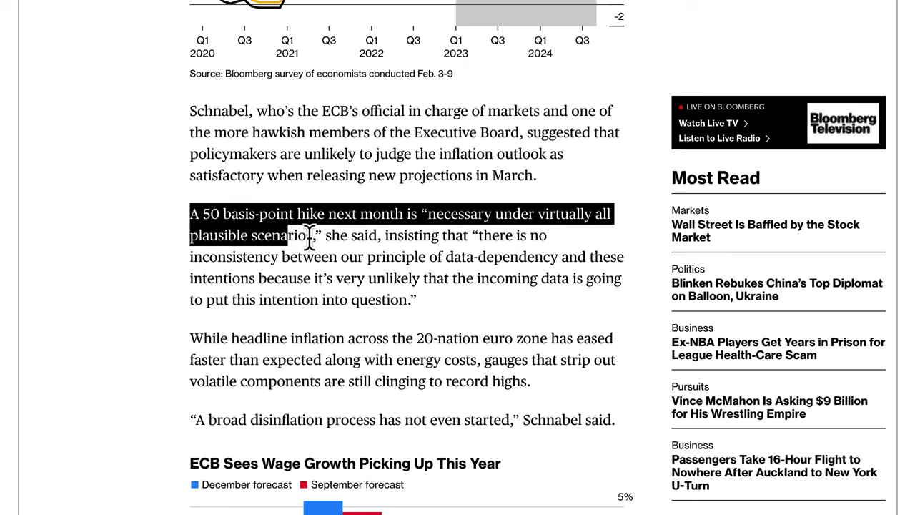
pyautogui.moveTo(365, 236); pyautogui.dragTo(306, 253)
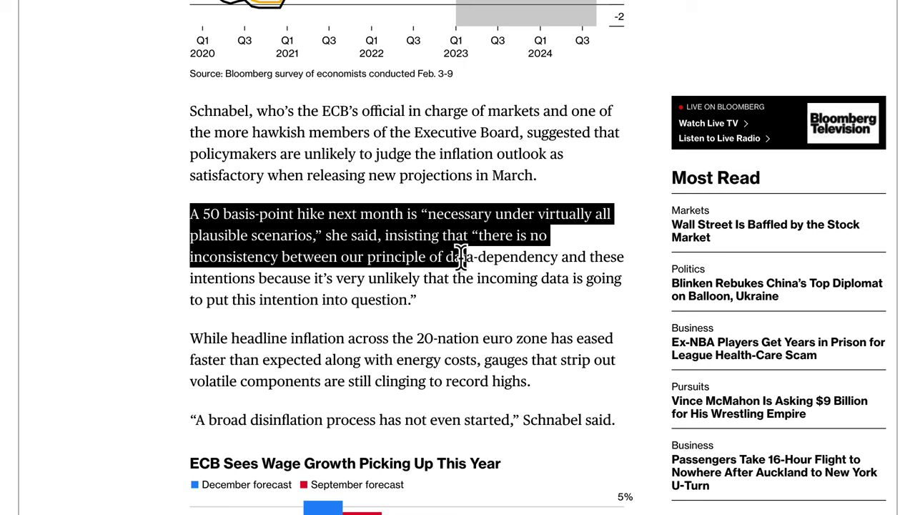
pyautogui.moveTo(512, 257); pyautogui.dragTo(332, 270)
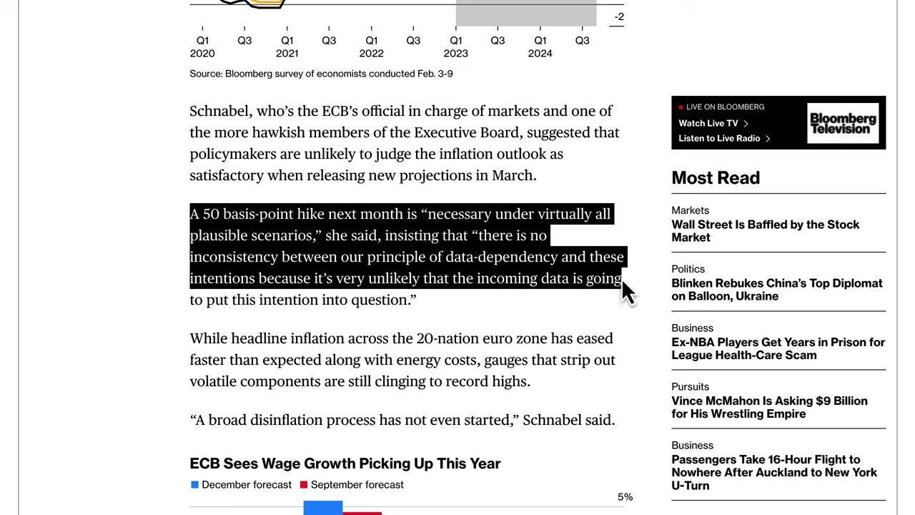
pyautogui.moveTo(623, 288); pyautogui.dragTo(426, 311)
pyautogui.moveTo(256, 302); pyautogui.dragTo(310, 300)
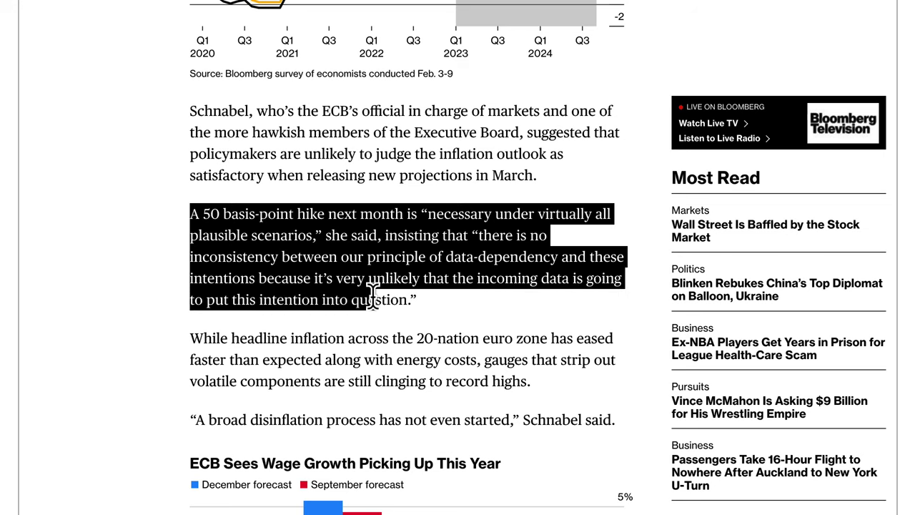
# Clear the text highlight and look over the "ECB Sees Wage Growth Picking Up This Year" chart and the paragraphs above it
pyautogui.scroll(-4, 475, 316)
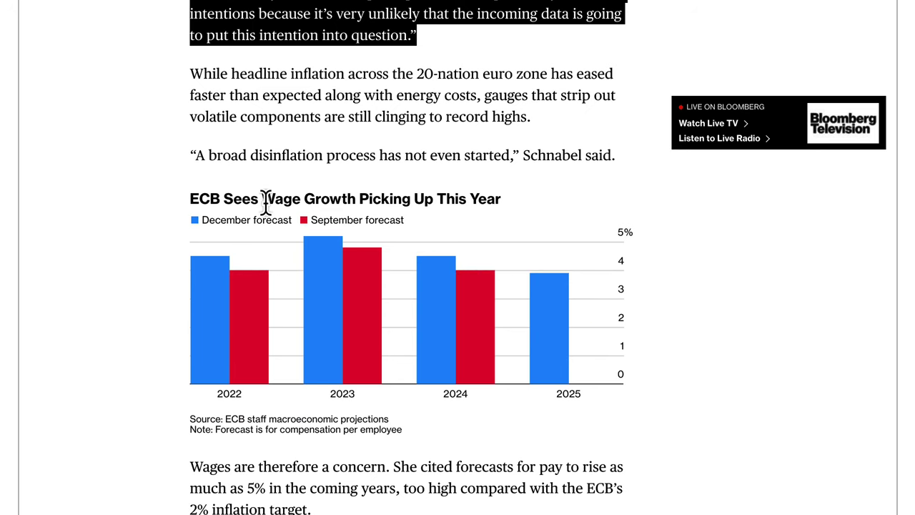
pyautogui.click(392, 221)
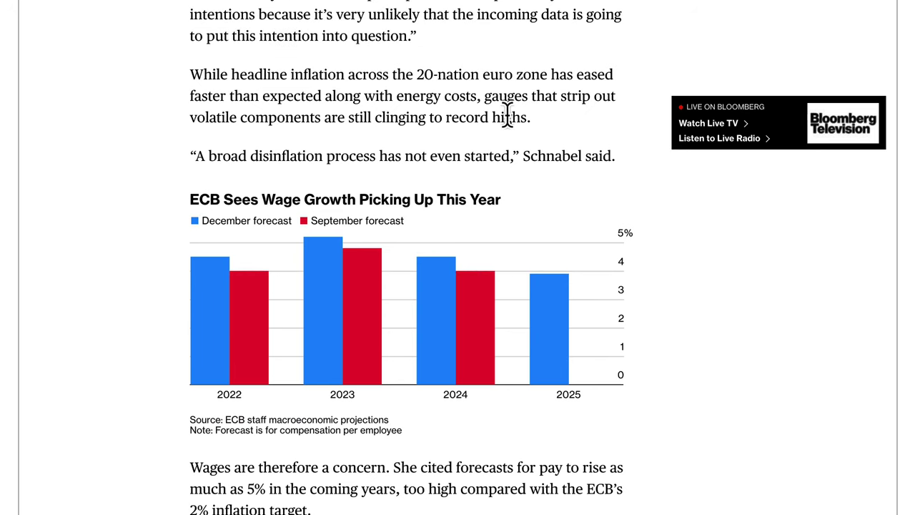
pyautogui.scroll(1, 313, 84)
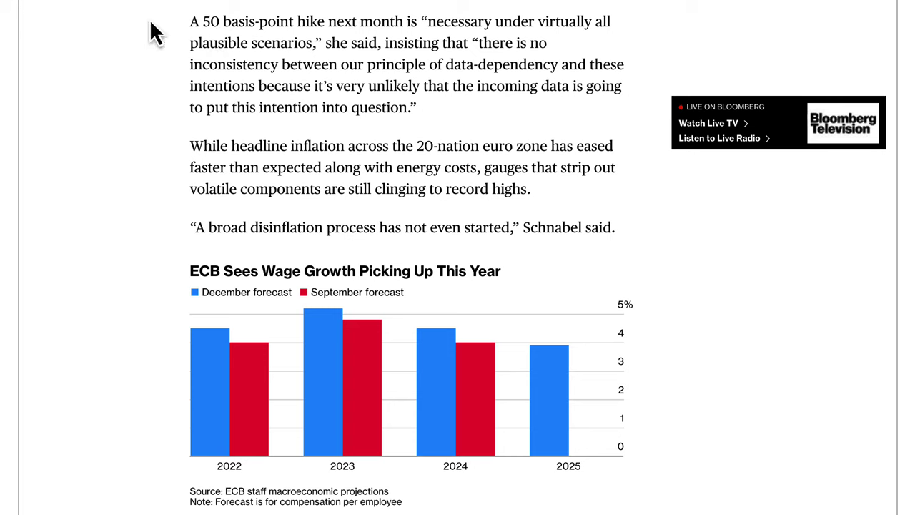
# Switch to the daily EURUSD chart and use the Brush to circle the 1.06044–1.04833 demand zone with an arrow pointing up from it
pyautogui.click(129, 2)
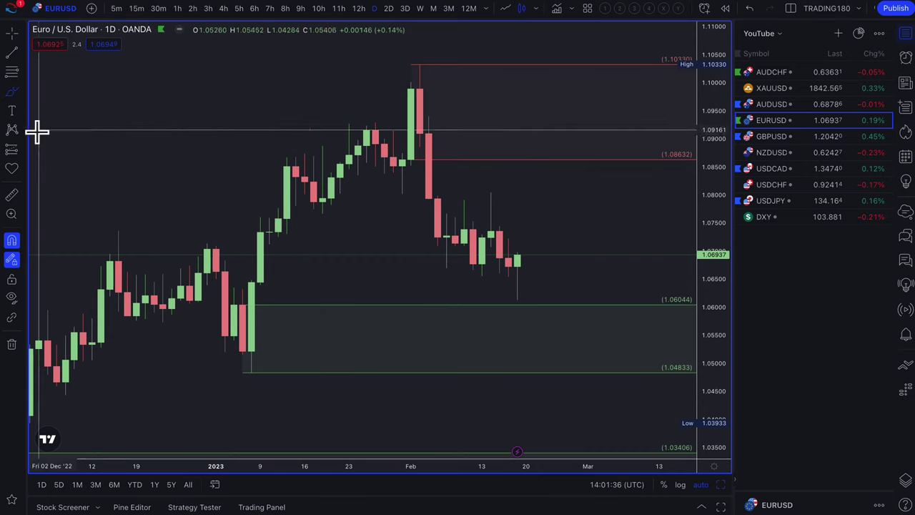
pyautogui.click(14, 92)
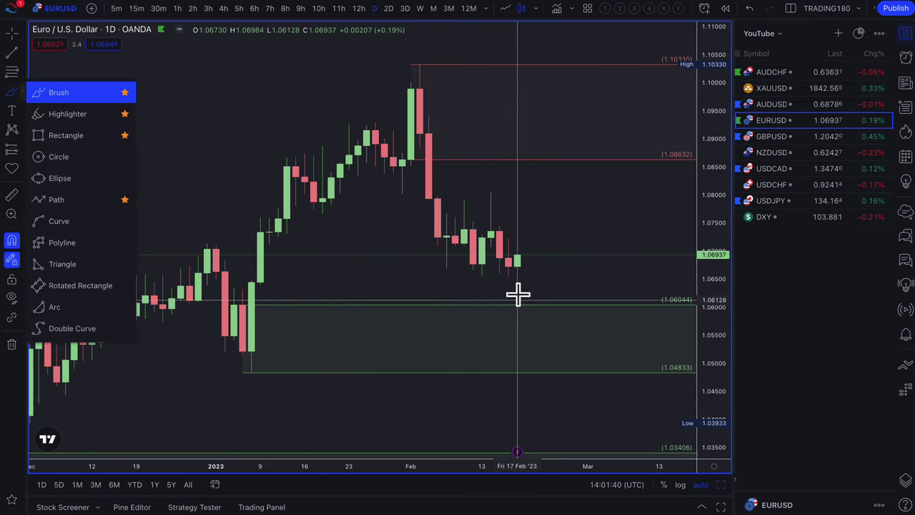
pyautogui.scroll(-3, 558, 302)
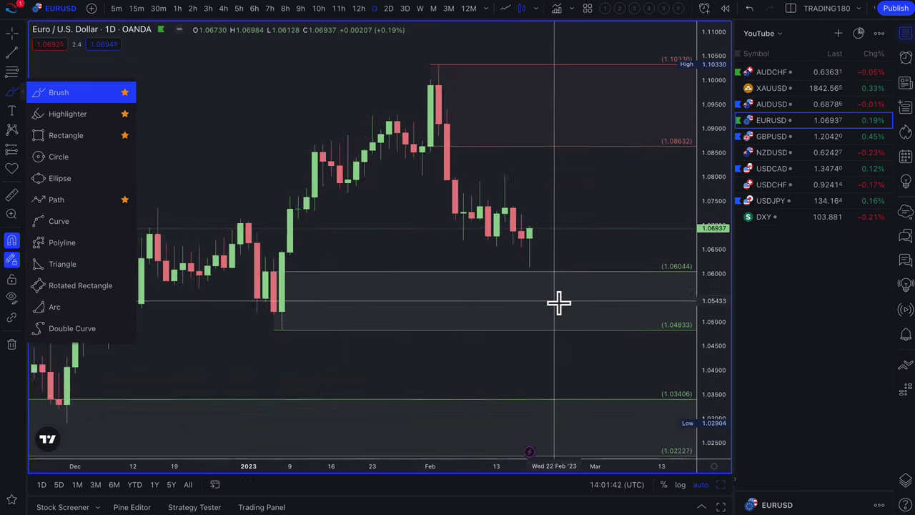
pyautogui.click(360, 202)
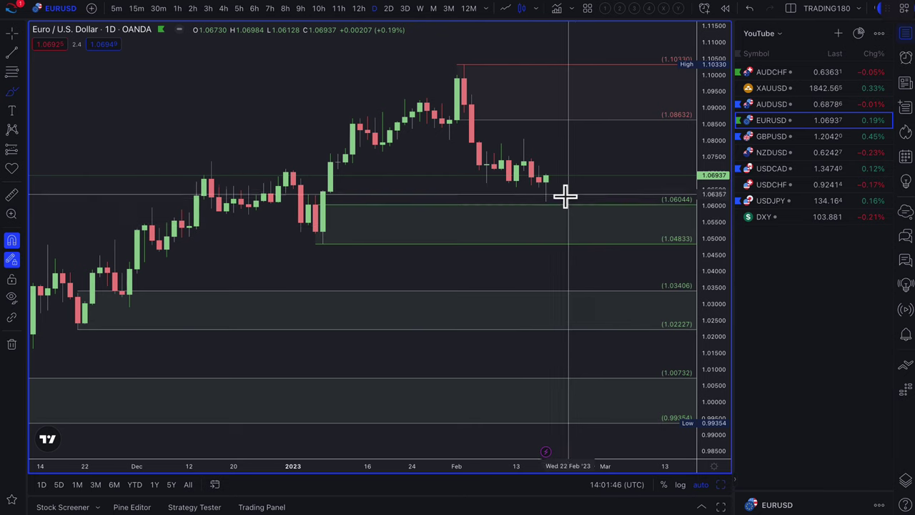
pyautogui.moveTo(546, 200)
pyautogui.mouseDown()
pyautogui.moveTo(537, 250)
pyautogui.moveTo(527, 196)
pyautogui.moveTo(627, 151)
pyautogui.moveTo(629, 171)
pyautogui.mouseUp()
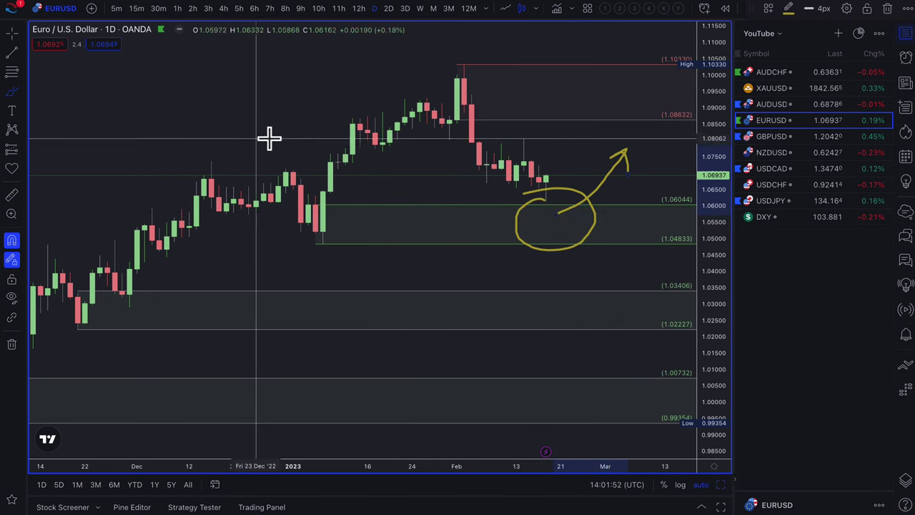
# Brush two rising arrows and a sideways range with a zigzag between two horizontal lines in the empty area above the November–December candles
pyautogui.scroll(2, 418, 187)
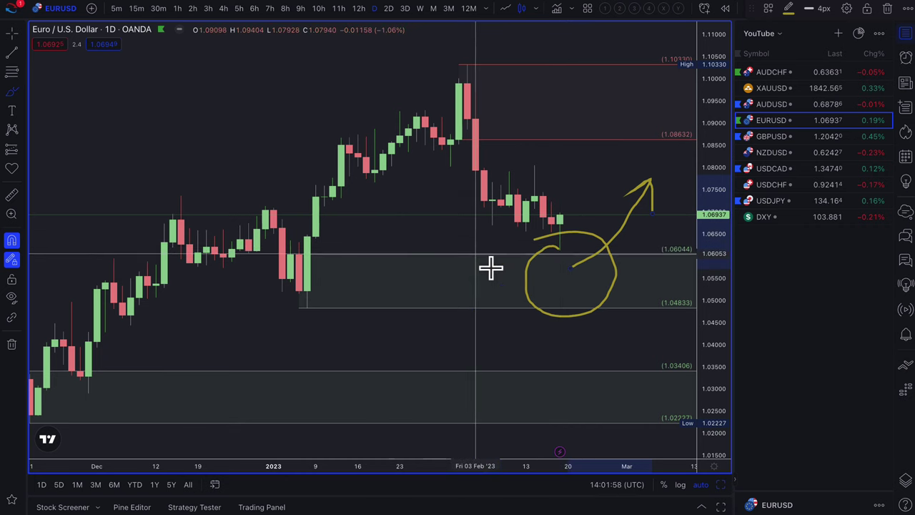
pyautogui.scroll(-3, 504, 278)
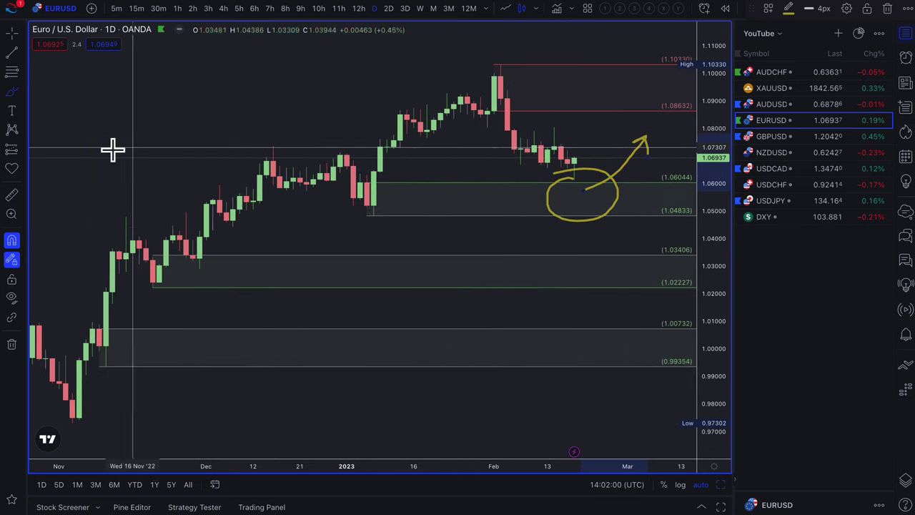
pyautogui.moveTo(56, 144)
pyautogui.mouseDown()
pyautogui.moveTo(122, 80)
pyautogui.moveTo(120, 101)
pyautogui.mouseUp()
pyautogui.moveTo(122, 144)
pyautogui.mouseDown()
pyautogui.moveTo(174, 78)
pyautogui.moveTo(181, 89)
pyautogui.moveTo(300, 67)
pyautogui.mouseUp()
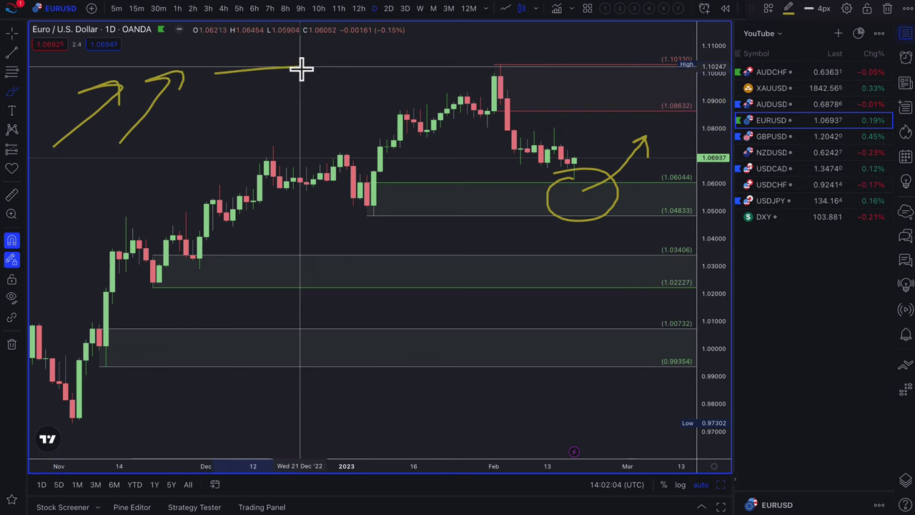
pyautogui.moveTo(194, 140); pyautogui.dragTo(298, 136)
pyautogui.moveTo(193, 140)
pyautogui.mouseDown()
pyautogui.moveTo(215, 77)
pyautogui.moveTo(239, 129)
pyautogui.moveTo(263, 77)
pyautogui.moveTo(292, 86)
pyautogui.moveTo(307, 130)
pyautogui.mouseUp()
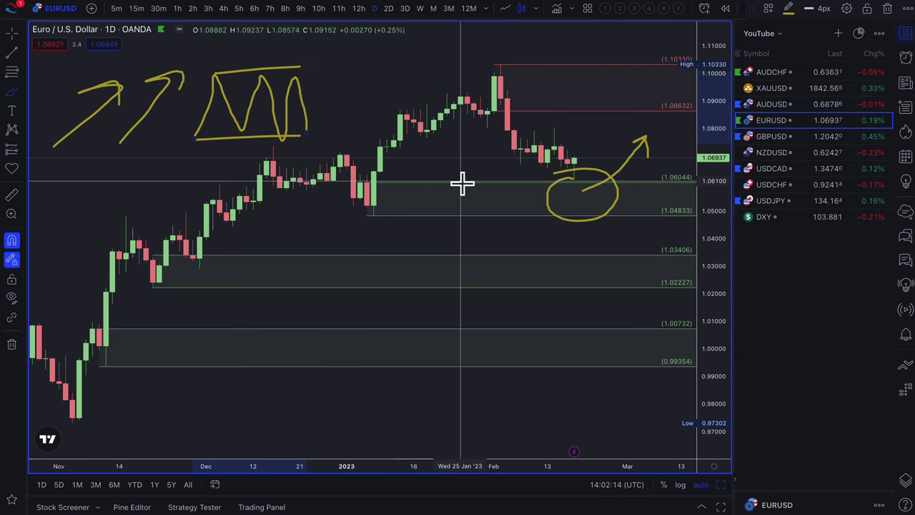
# Circle the early-January low and early-February high, and draw a rectangle zone between 1.05069 and 1.04815 from 15 Nov '22 to 13 Mar '23
pyautogui.moveTo(364, 212); pyautogui.dragTo(351, 204)
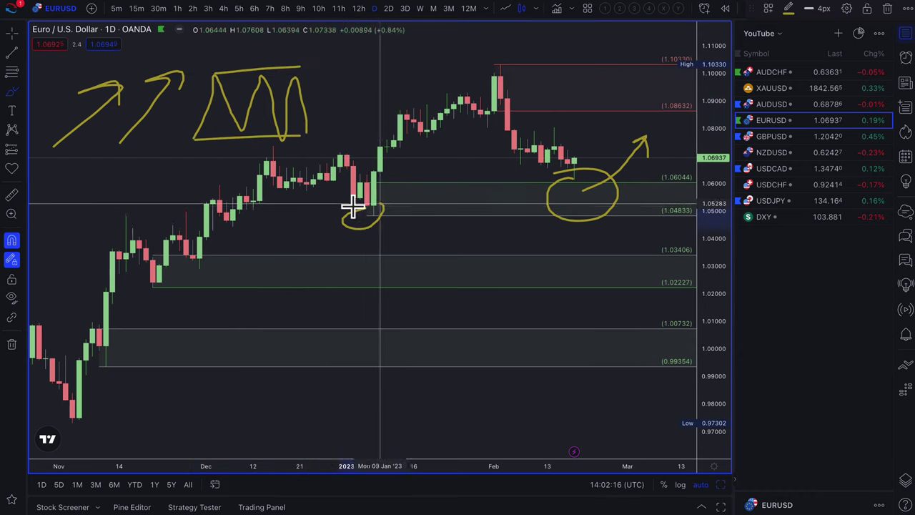
pyautogui.moveTo(501, 51); pyautogui.dragTo(491, 57)
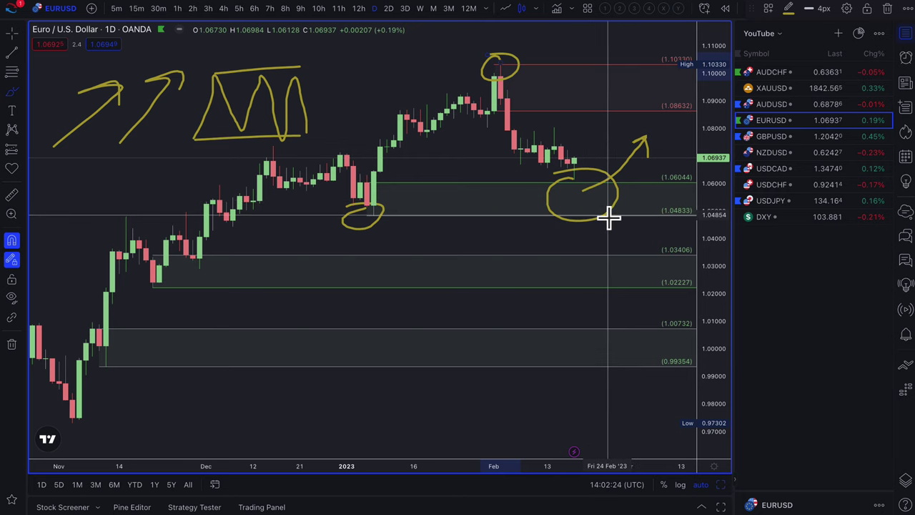
pyautogui.click(22, 92)
pyautogui.click(42, 134)
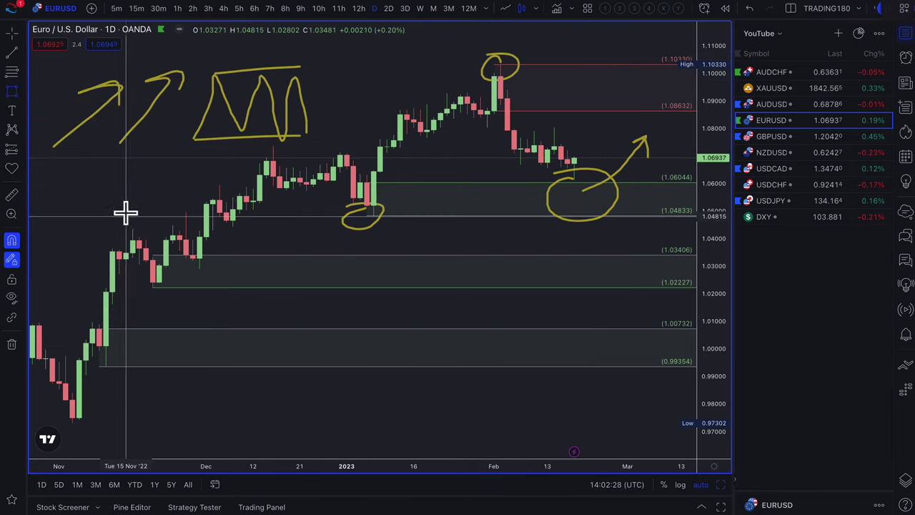
pyautogui.moveTo(125, 212)
pyautogui.mouseDown()
pyautogui.moveTo(603, 180)
pyautogui.moveTo(695, 198)
pyautogui.moveTo(679, 206)
pyautogui.mouseUp()
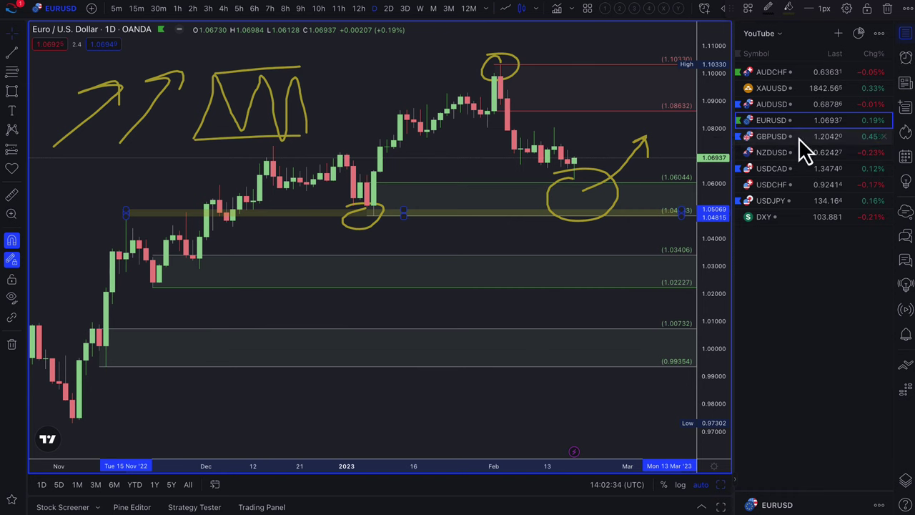
# Mark a supply zone from 1.07242 to 1.08047 at the 14 Feb candle, and brush circles with downward arrows at it and the 1.08632–1.10330 zone
pyautogui.click(36, 75)
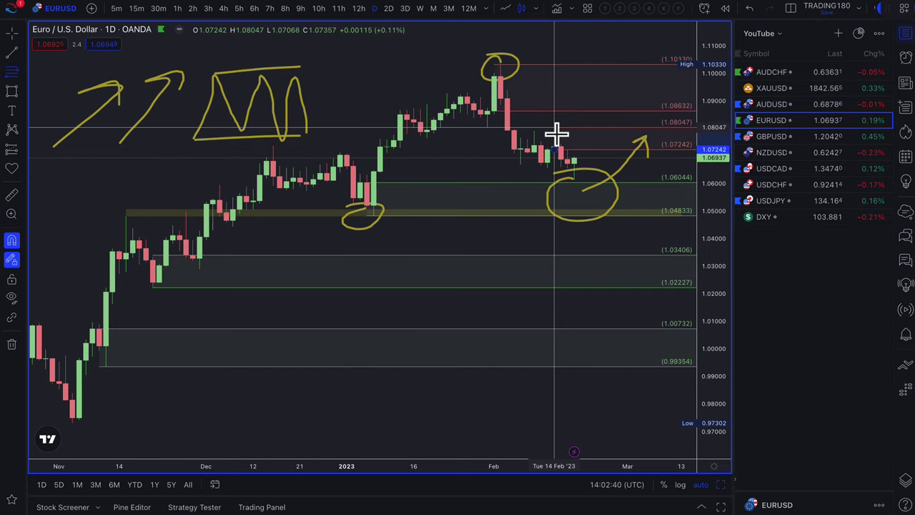
pyautogui.click(556, 129)
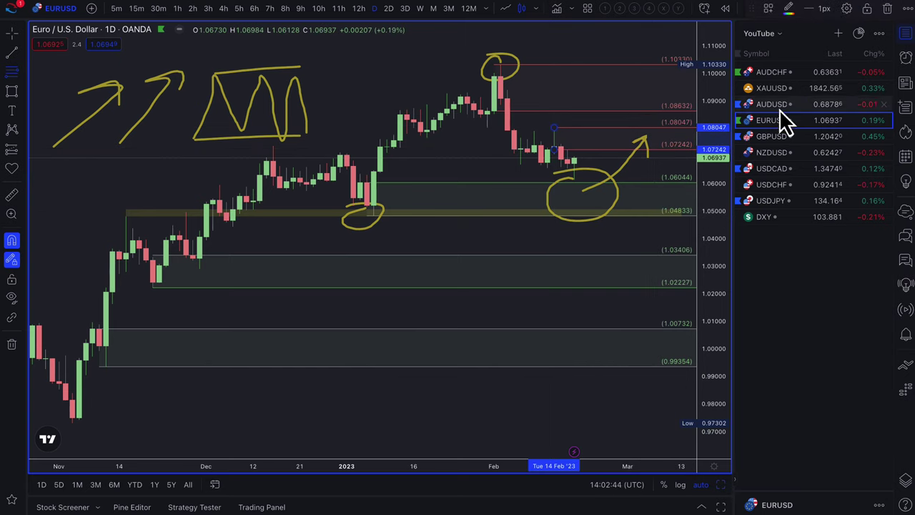
pyautogui.click(21, 100)
pyautogui.click(46, 91)
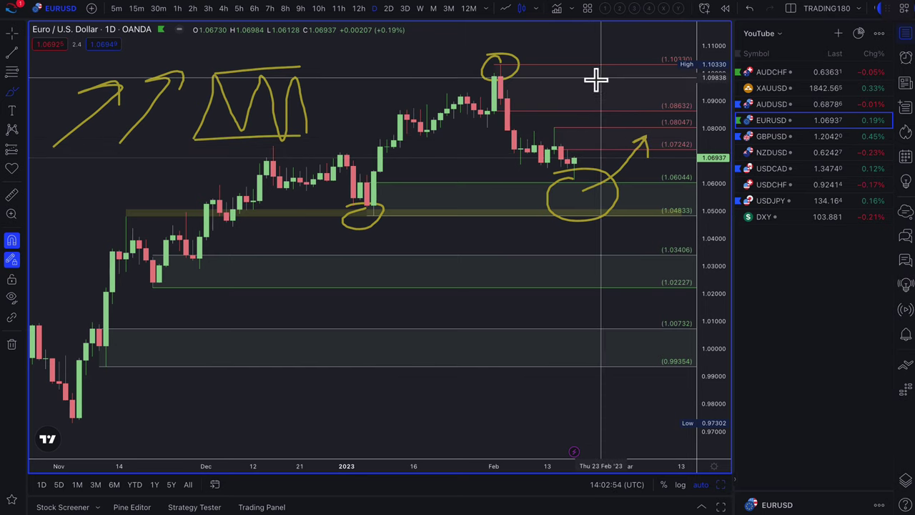
pyautogui.moveTo(597, 80)
pyautogui.mouseDown()
pyautogui.moveTo(582, 76)
pyautogui.moveTo(637, 133)
pyautogui.moveTo(638, 114)
pyautogui.mouseUp()
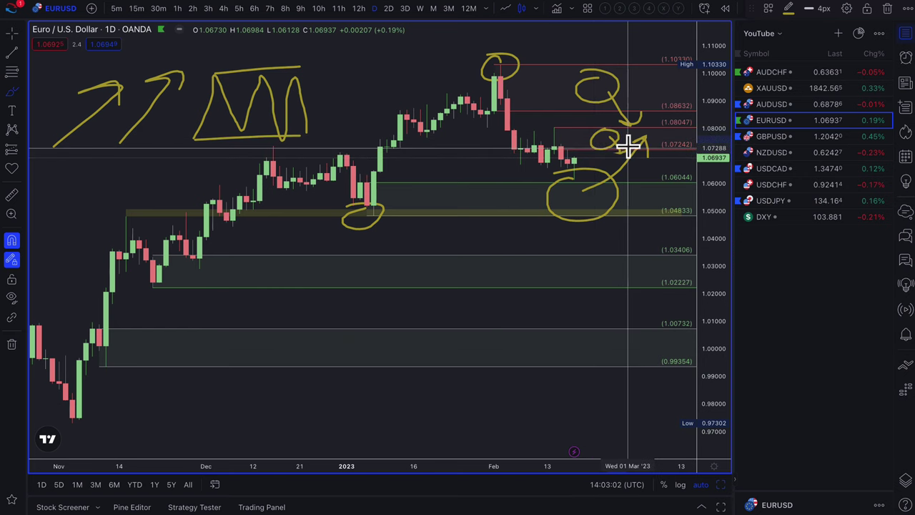
pyautogui.scroll(2, 590, 146)
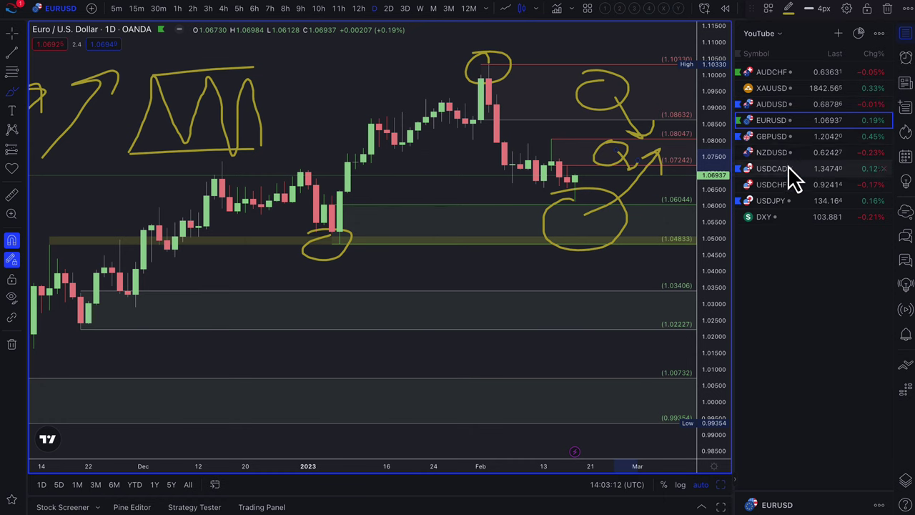
# Open the daily AUDUSD chart and brush a circle around the latest candles near the 0.68598 level with an arrow pointing down
pyautogui.click(776, 107)
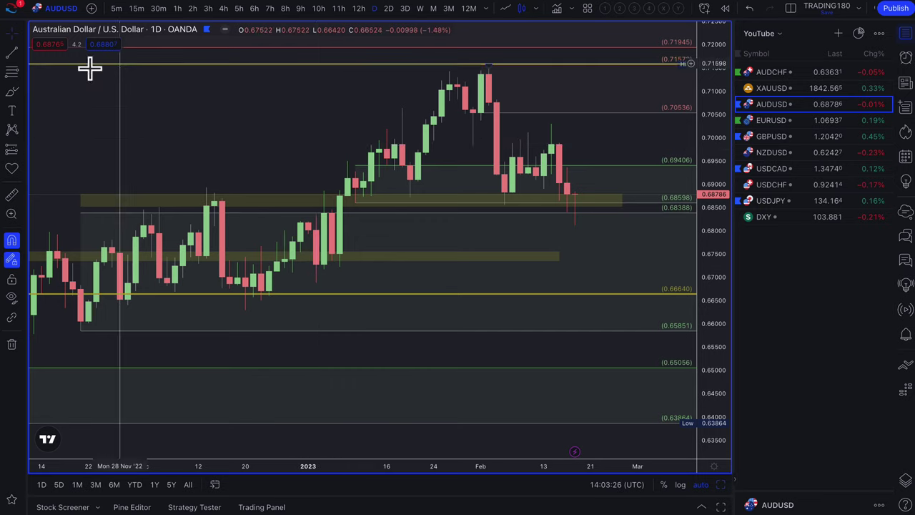
pyautogui.click(14, 95)
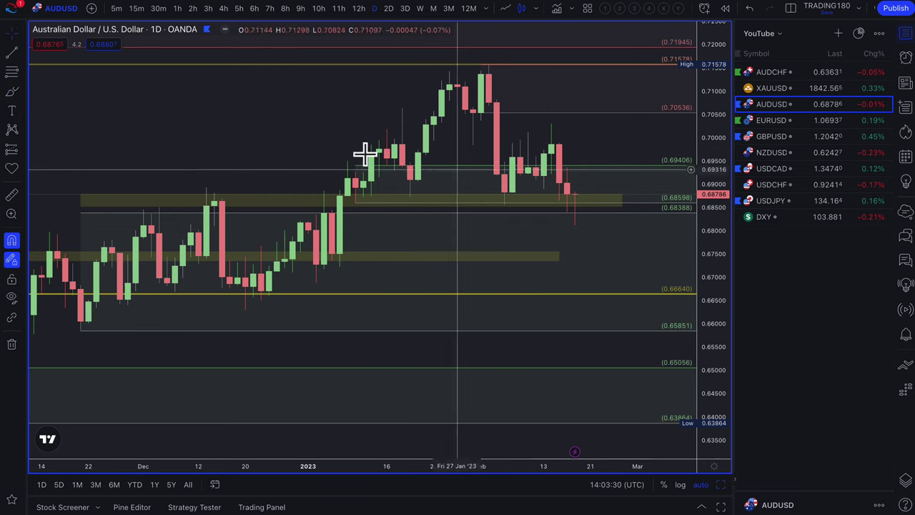
pyautogui.click(10, 94)
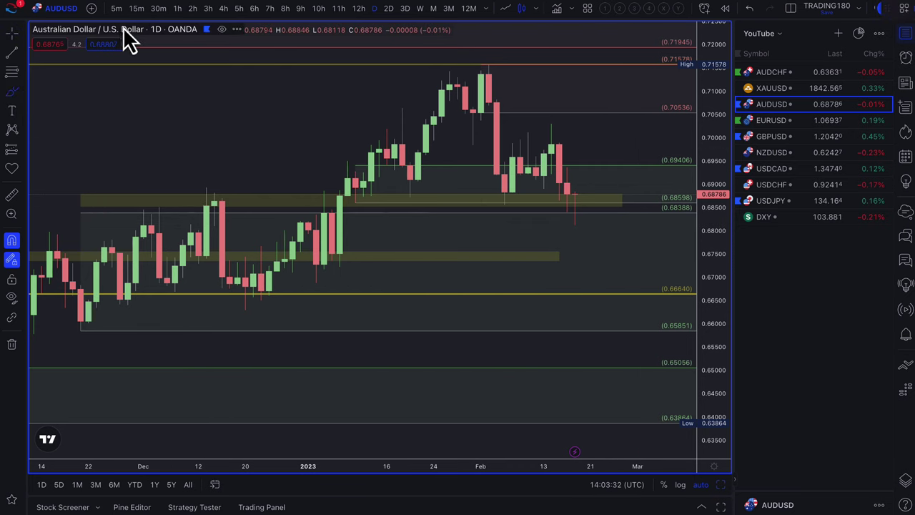
pyautogui.moveTo(582, 198)
pyautogui.mouseDown()
pyautogui.moveTo(561, 194)
pyautogui.moveTo(612, 199)
pyautogui.moveTo(584, 190)
pyautogui.moveTo(622, 262)
pyautogui.moveTo(613, 267)
pyautogui.mouseUp()
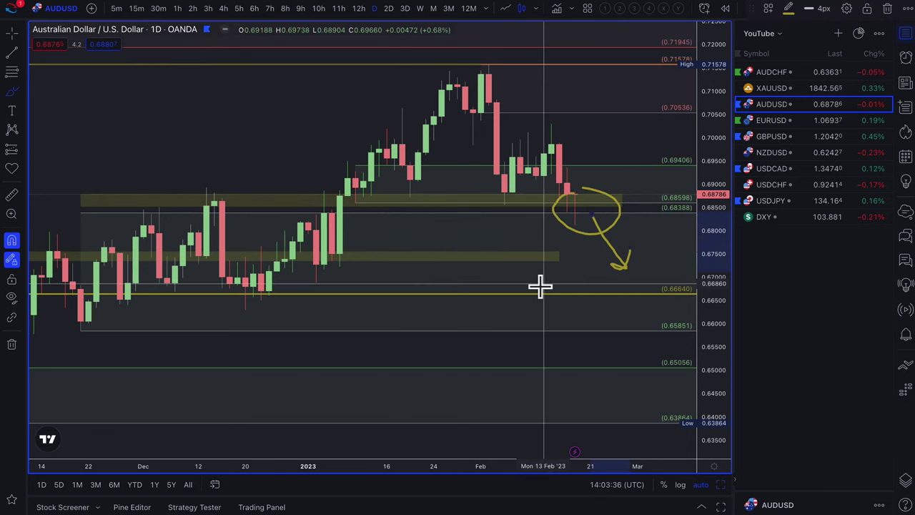
# Brush a circle around the 0.66640–0.67500 area below the latest AUDUSD candles, with an arrow rising from it to about 0.70000
pyautogui.scroll(-2, 539, 285)
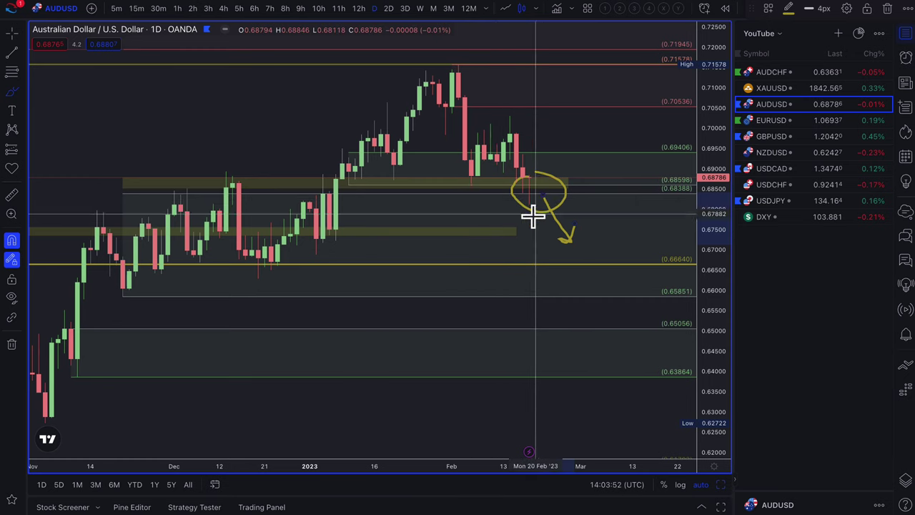
pyautogui.scroll(3, 478, 182)
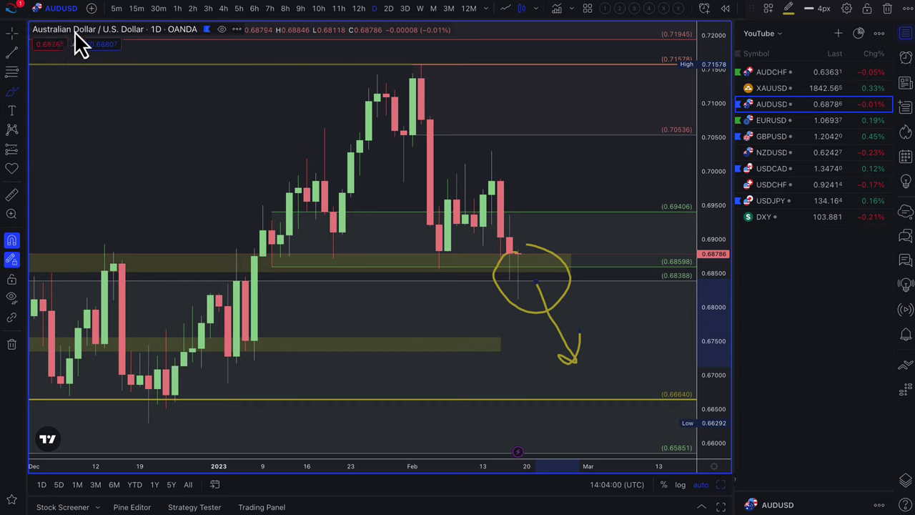
pyautogui.click(12, 96)
pyautogui.click(45, 93)
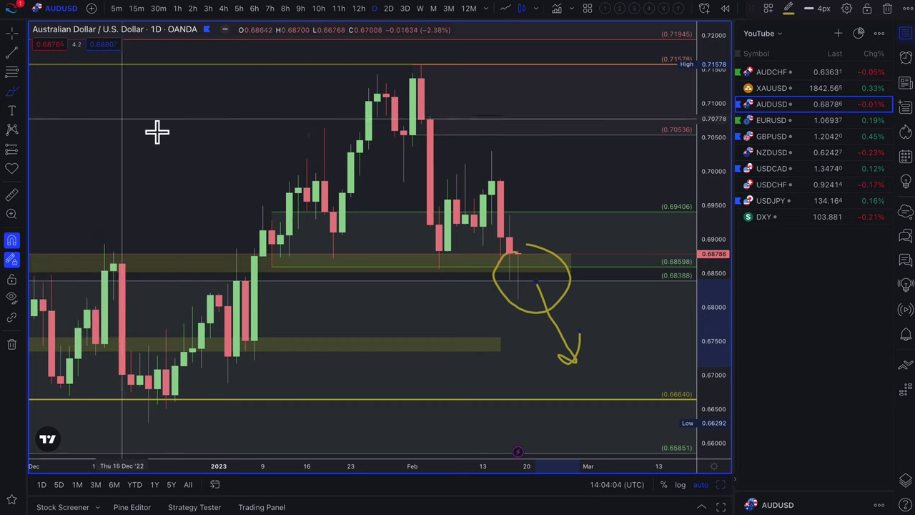
pyautogui.scroll(-2, 351, 225)
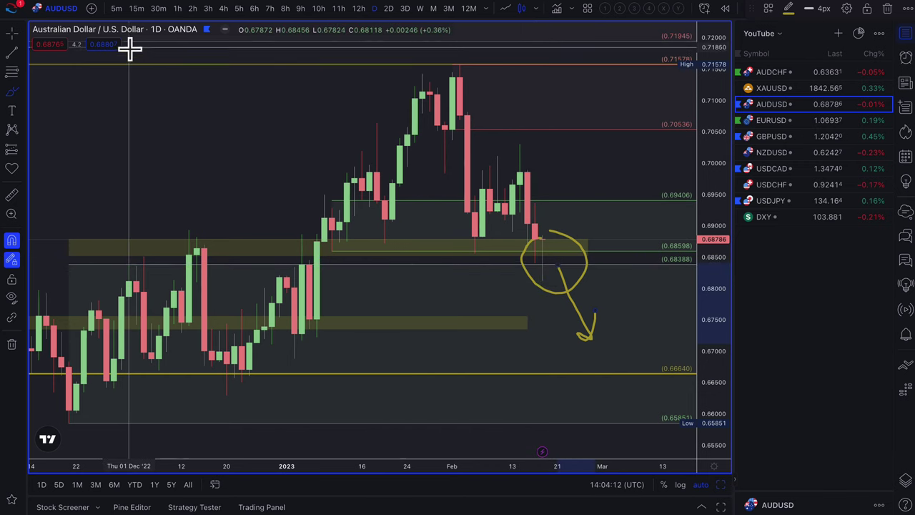
pyautogui.scroll(-5, 543, 358)
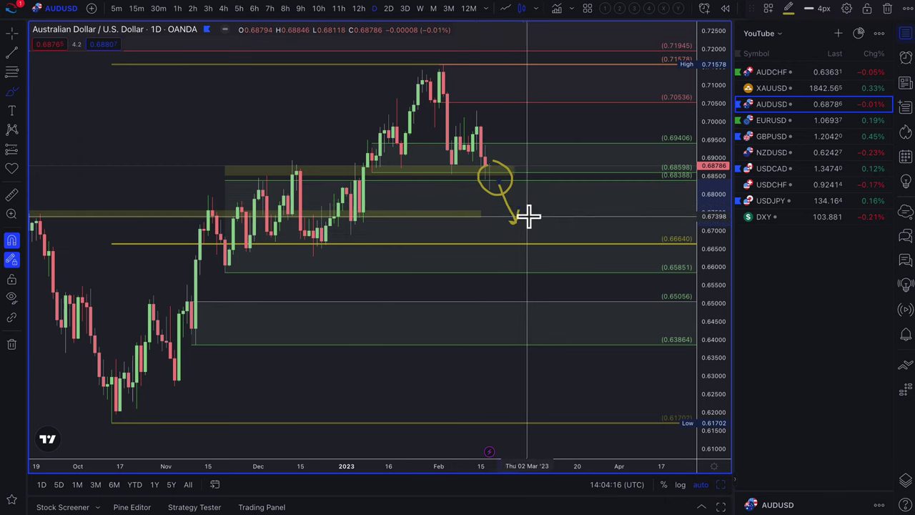
pyautogui.moveTo(519, 210)
pyautogui.mouseDown()
pyautogui.moveTo(534, 196)
pyautogui.moveTo(522, 220)
pyautogui.moveTo(603, 143)
pyautogui.moveTo(615, 149)
pyautogui.mouseUp()
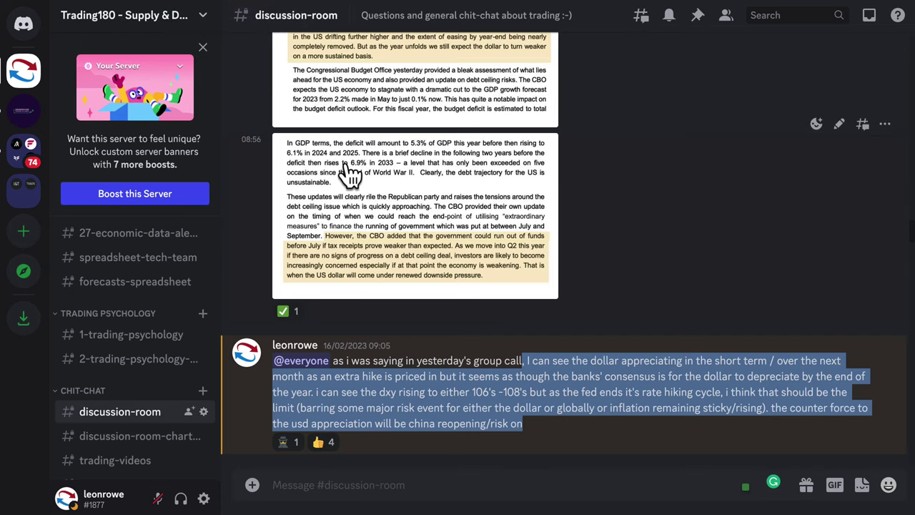
# Switch to Discord and highlight the sentence naming china reopening/risk on as the counter force to usd appreciation
pyautogui.click(481, 401)
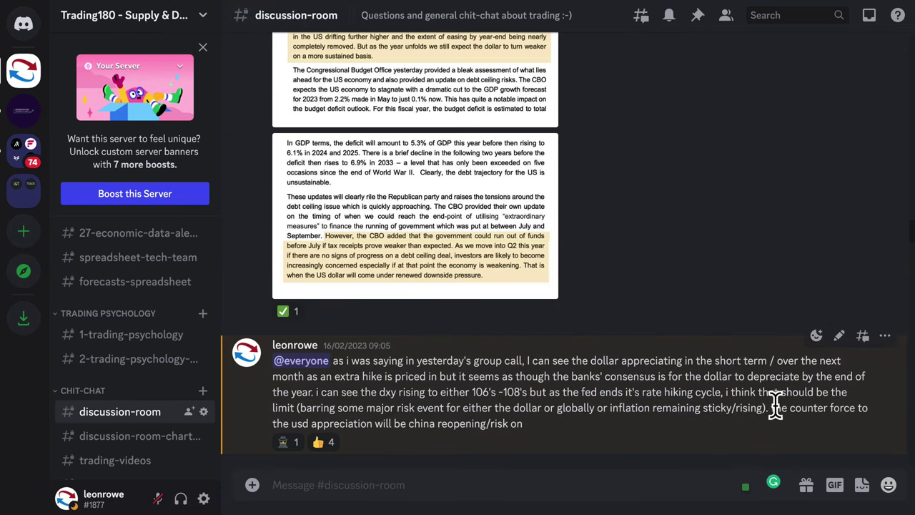
pyautogui.moveTo(771, 407); pyautogui.dragTo(441, 423)
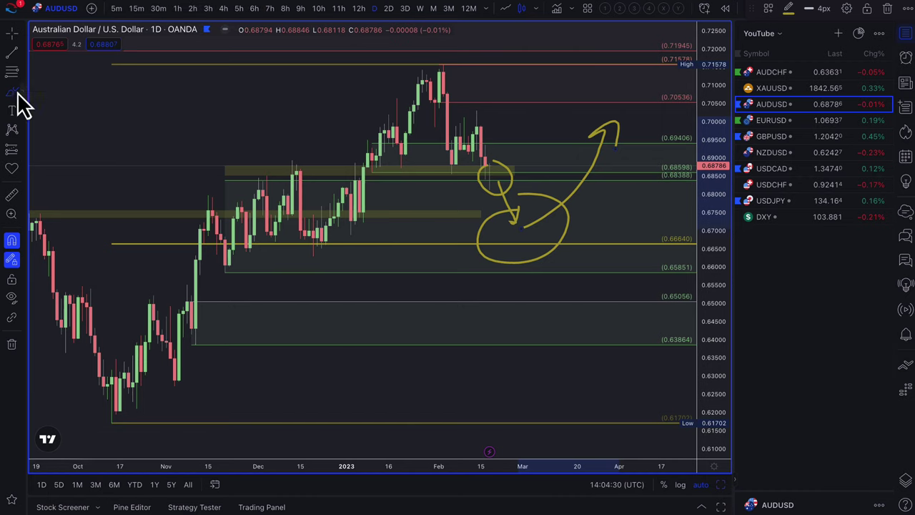
# Back on the AUDUSD chart, brush a second rising arrow alongside the first, starting from the circle above the 0.66640 level
pyautogui.click(15, 94)
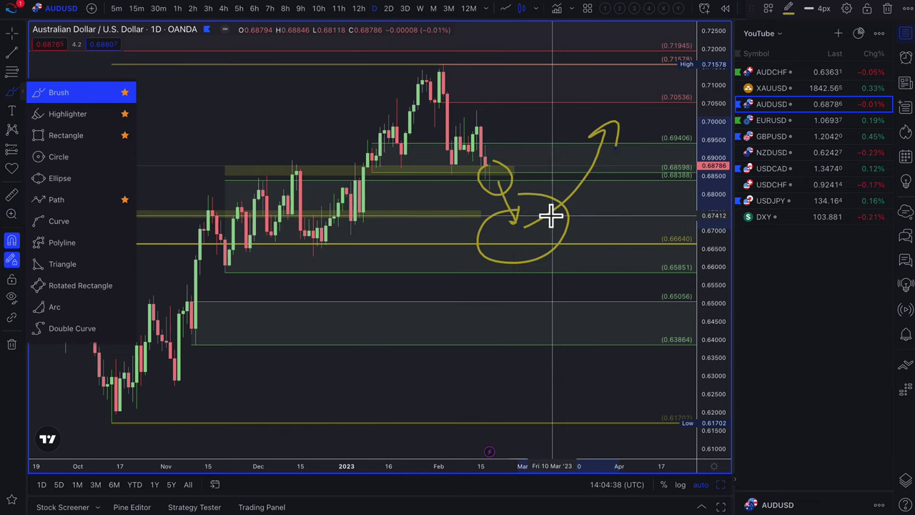
pyautogui.moveTo(520, 224); pyautogui.dragTo(523, 230)
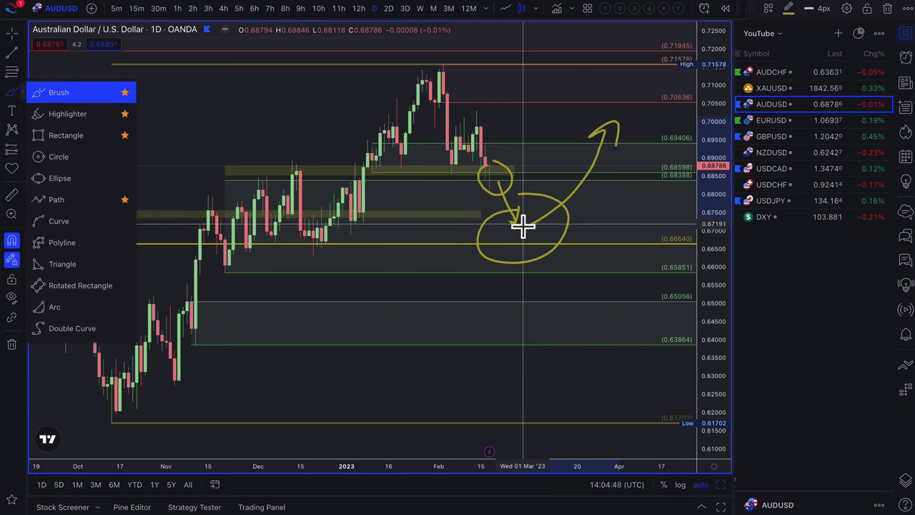
pyautogui.moveTo(530, 223); pyautogui.dragTo(586, 145)
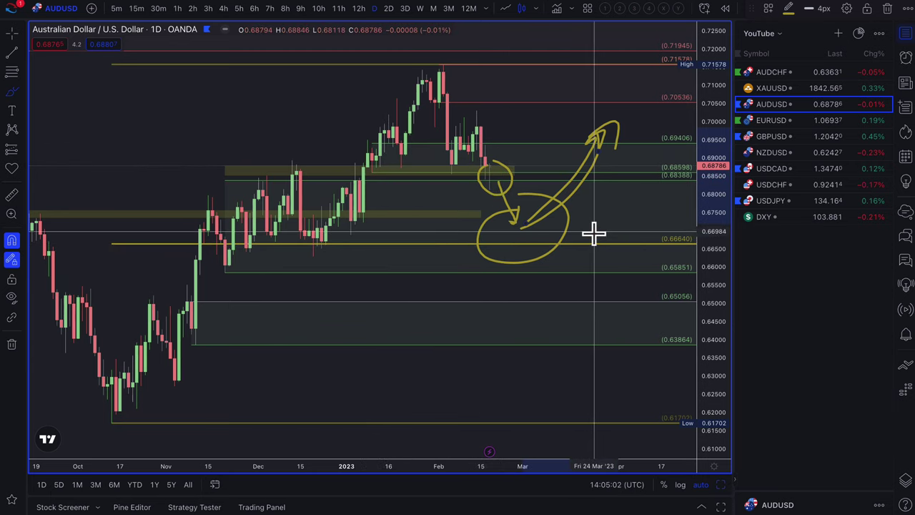
# Open the daily XAUUSD chart and delete the demand zone between 1867.220 and 1876.990
pyautogui.scroll(-3, 496, 198)
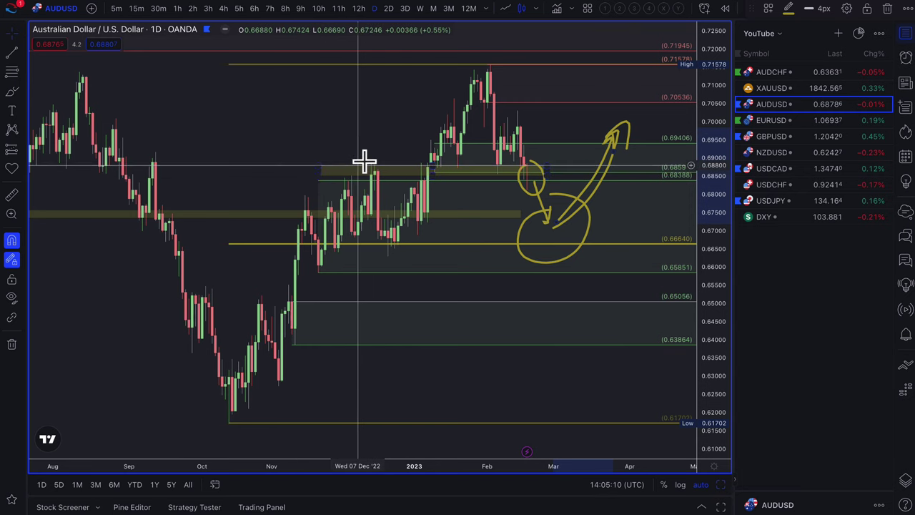
pyautogui.click(773, 88)
pyautogui.scroll(3, 566, 286)
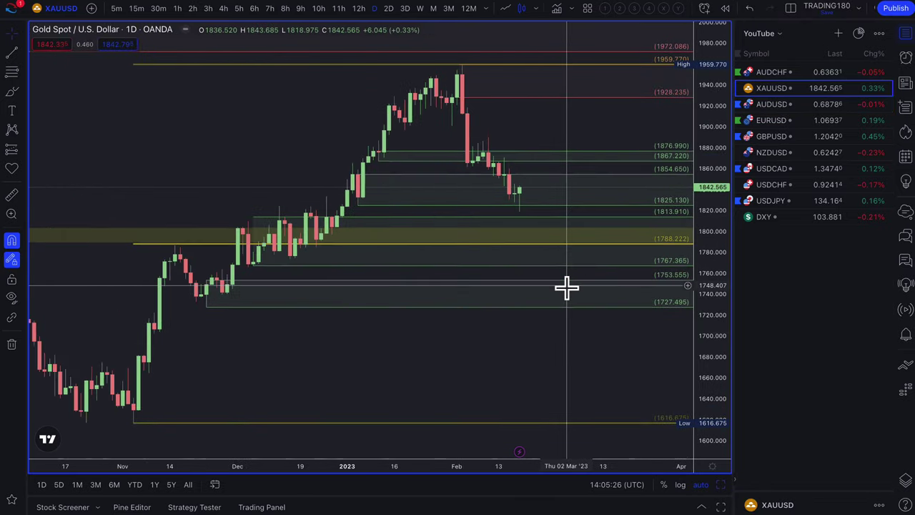
pyautogui.click(514, 158)
pyautogui.press('Delete')
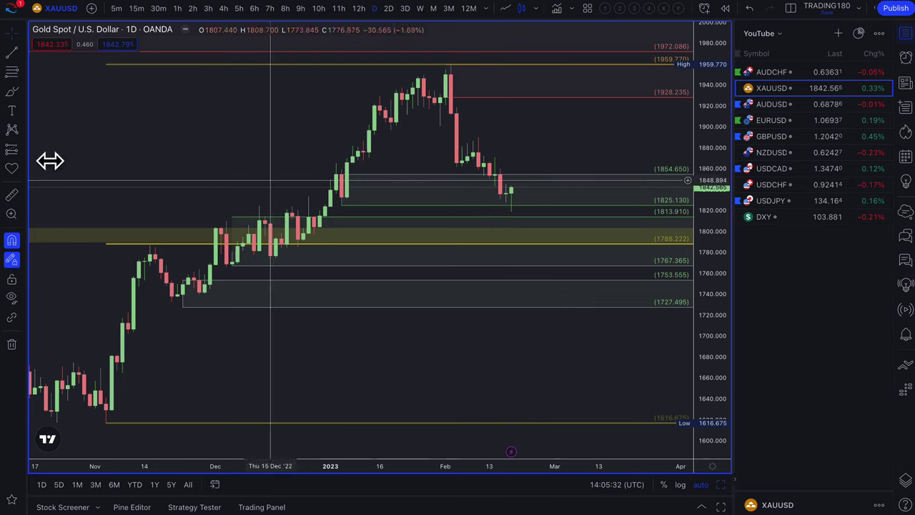
# Brush a circle around the latest gold candles and another on the yellow zone above 1788.222, with a rising arrow from the lower circle
pyautogui.click(11, 92)
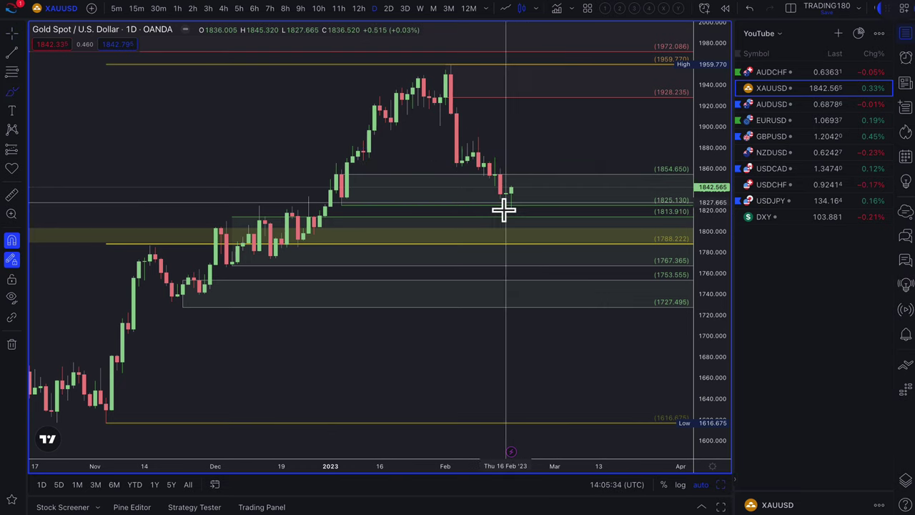
pyautogui.moveTo(505, 204); pyautogui.dragTo(511, 187)
pyautogui.scroll(-8, 464, 212)
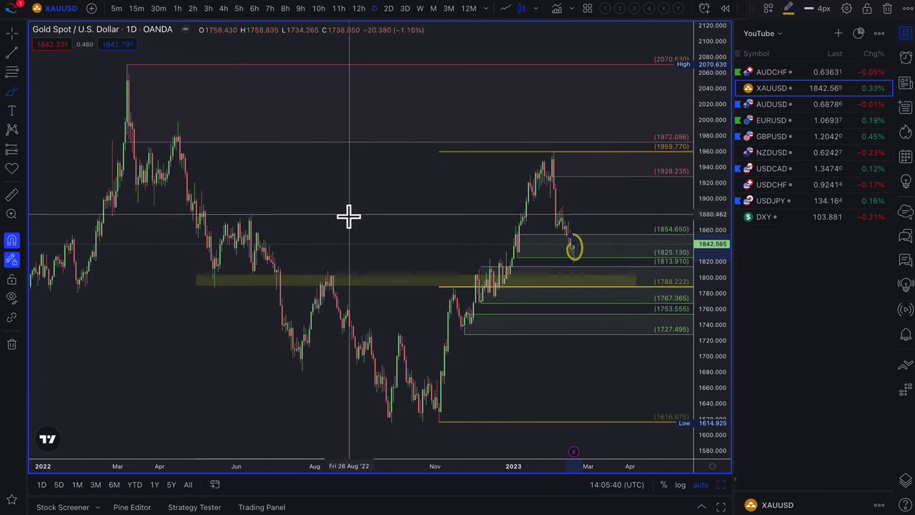
pyautogui.moveTo(578, 268)
pyautogui.mouseDown()
pyautogui.moveTo(590, 285)
pyautogui.moveTo(610, 247)
pyautogui.moveTo(604, 271)
pyautogui.mouseUp()
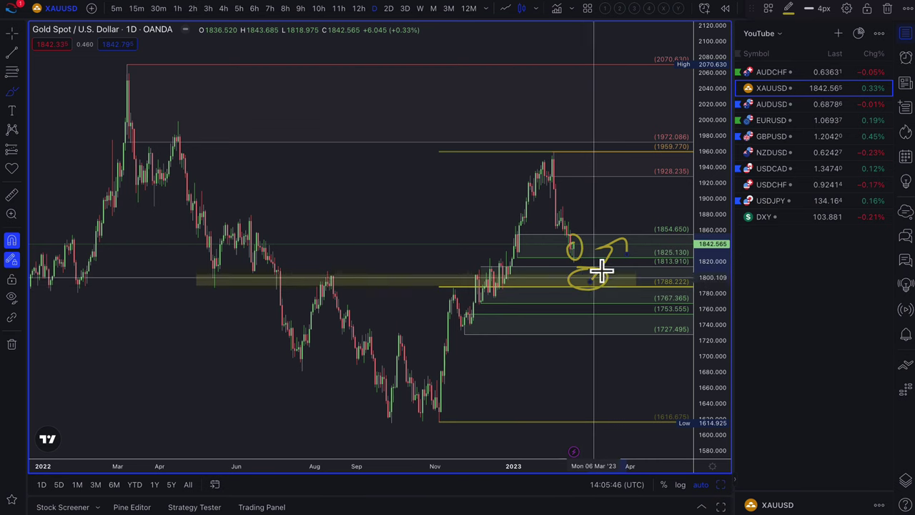
# Brush a zigzag arrow rising from the latest gold candle to just above the 1928.235 level
pyautogui.scroll(1, 593, 263)
pyautogui.scroll(4, 592, 262)
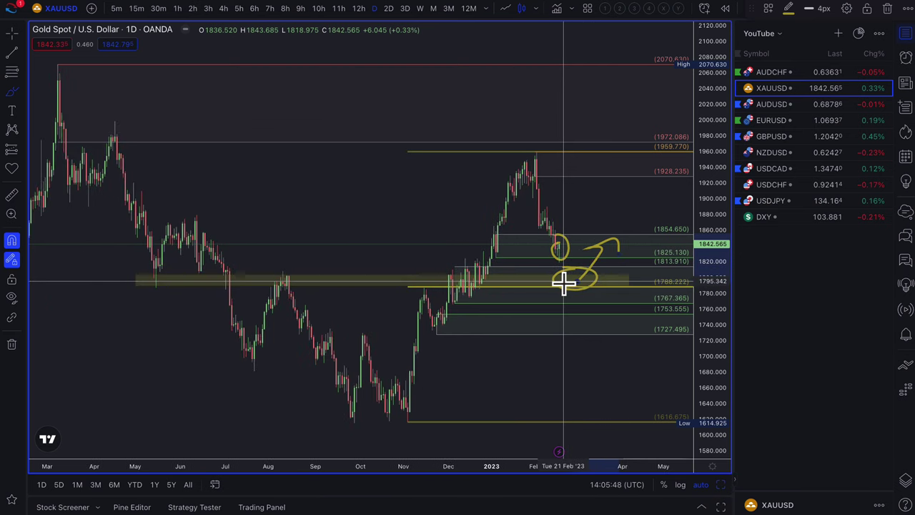
pyautogui.scroll(3, 468, 252)
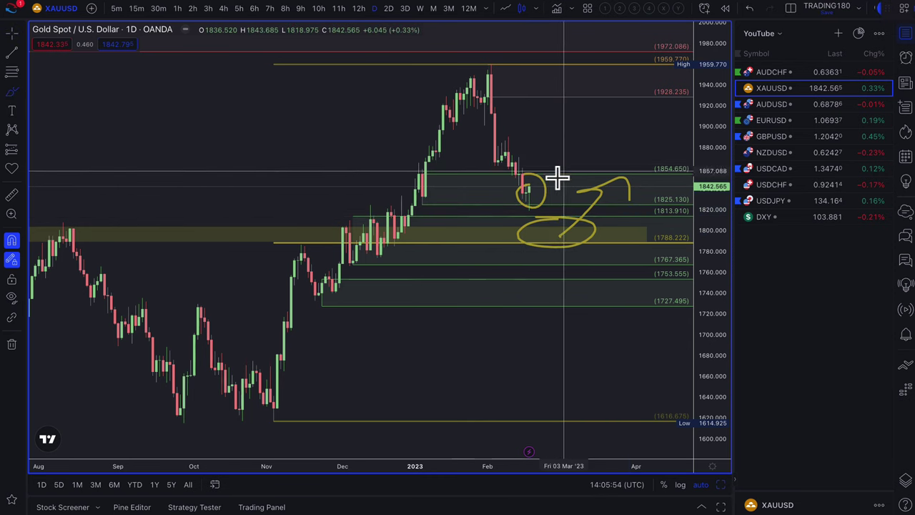
pyautogui.moveTo(529, 188)
pyautogui.mouseDown()
pyautogui.moveTo(566, 124)
pyautogui.moveTo(612, 98)
pyautogui.mouseUp()
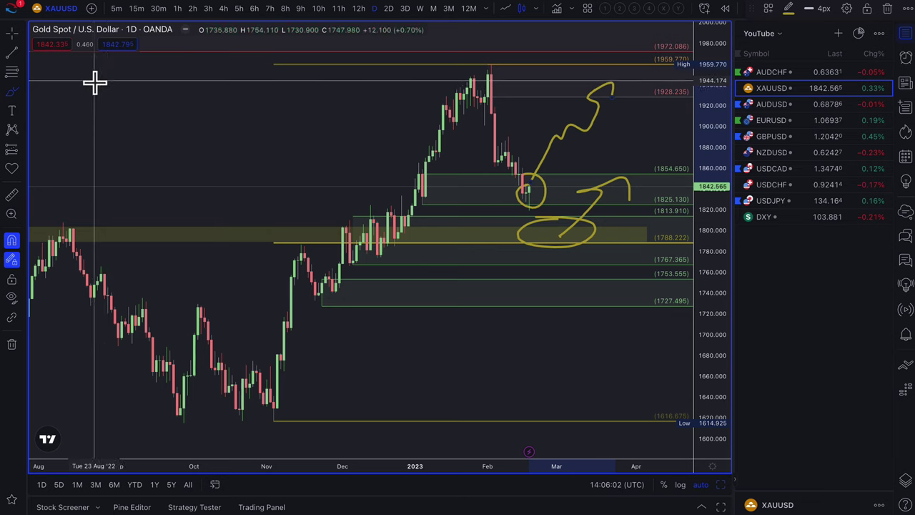
# Brush a falling arrow above the August–September candles, and a path from the latest candle down into the 1788.222 zone and back up
pyautogui.moveTo(94, 82)
pyautogui.mouseDown()
pyautogui.moveTo(133, 150)
pyautogui.moveTo(158, 123)
pyautogui.mouseUp()
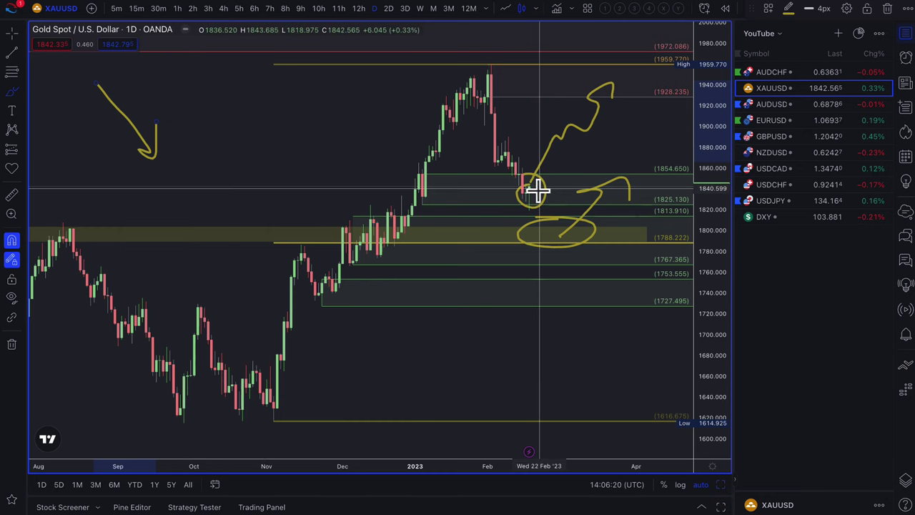
pyautogui.moveTo(536, 191)
pyautogui.mouseDown()
pyautogui.moveTo(572, 243)
pyautogui.moveTo(596, 209)
pyautogui.mouseUp()
# Check the DXY chart, return to XAUUSD, and circle the 1727.495–1753.555 demand zone with a rising arrow from it
pyautogui.click(778, 218)
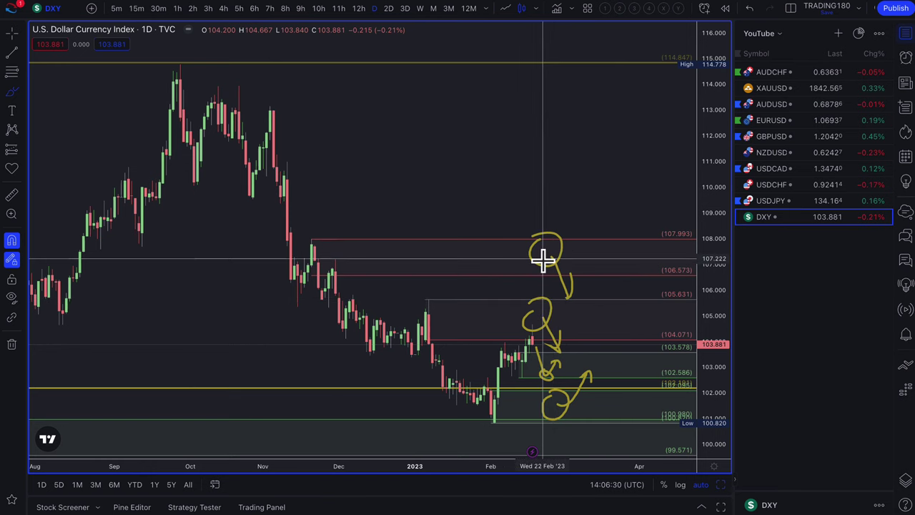
pyautogui.click(781, 89)
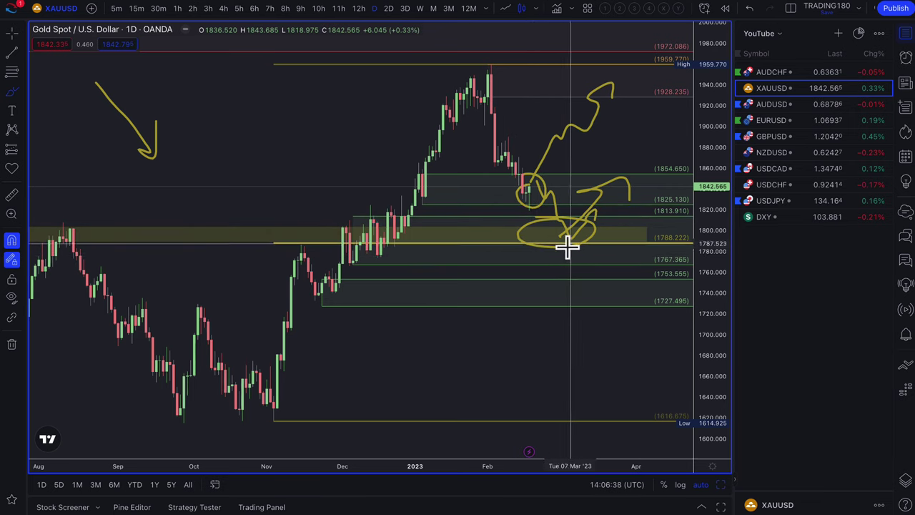
pyautogui.moveTo(572, 279)
pyautogui.mouseDown()
pyautogui.moveTo(605, 283)
pyautogui.moveTo(590, 299)
pyautogui.moveTo(583, 293)
pyautogui.moveTo(635, 227)
pyautogui.mouseUp()
# Trace the gold rally with the brush from the early-November low to the late-January high, and circle the peak at 1959.770
pyautogui.scroll(-2, 531, 298)
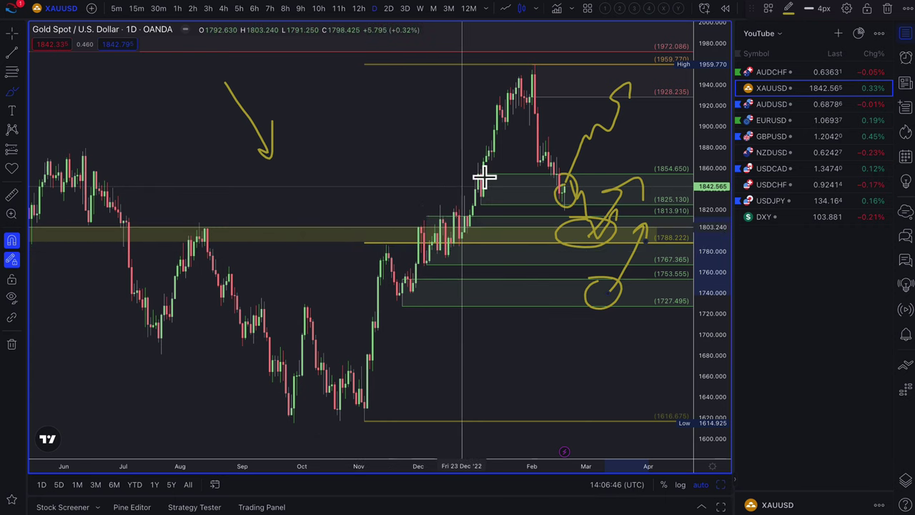
pyautogui.scroll(3, 310, 262)
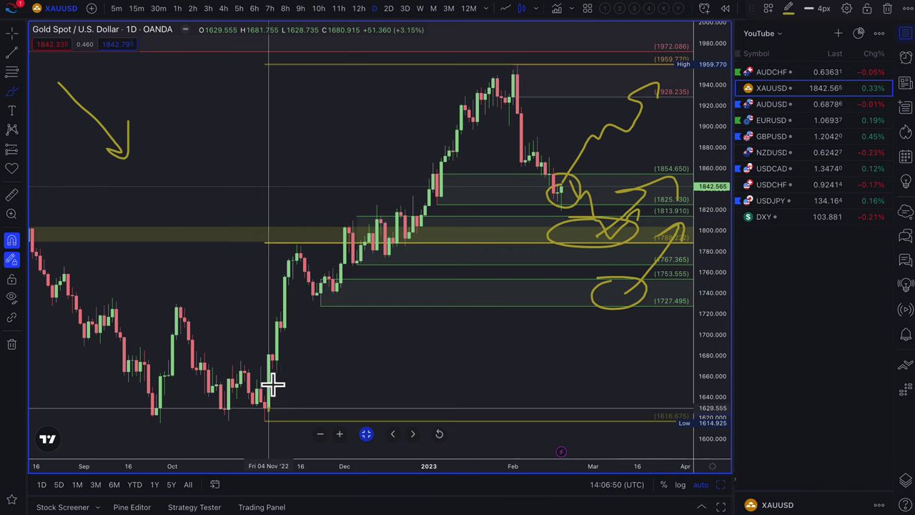
pyautogui.moveTo(267, 409)
pyautogui.mouseDown()
pyautogui.moveTo(296, 245)
pyautogui.moveTo(321, 290)
pyautogui.moveTo(383, 250)
pyautogui.moveTo(494, 82)
pyautogui.mouseUp()
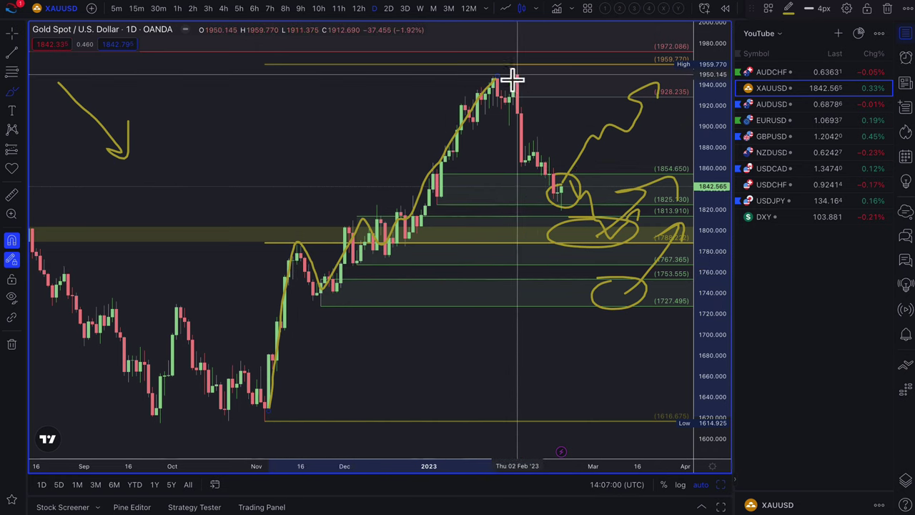
pyautogui.moveTo(513, 80)
pyautogui.mouseDown()
pyautogui.moveTo(514, 67)
pyautogui.moveTo(501, 67)
pyautogui.mouseUp()
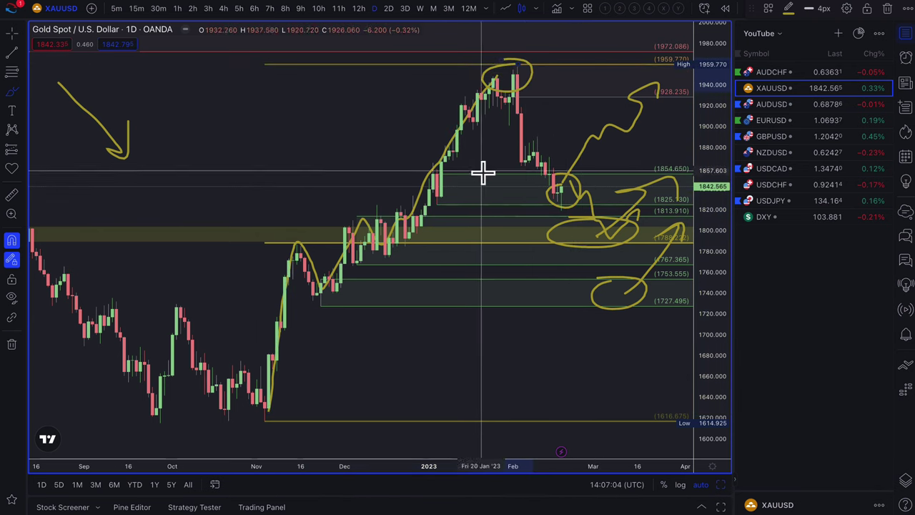
# Brush a line falling from below the latest gold candles to the 1727.495–1753.555 circle, and a rising arrow out of that circle
pyautogui.moveTo(564, 213); pyautogui.dragTo(605, 288)
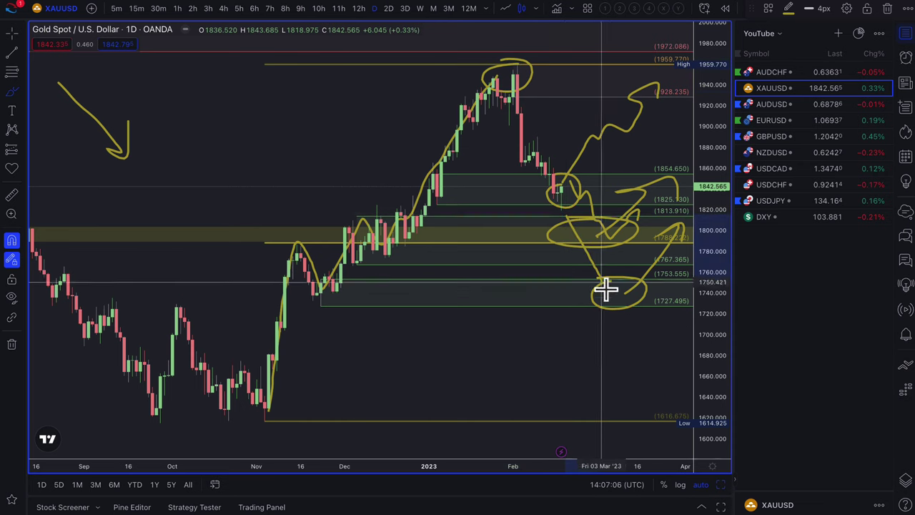
pyautogui.moveTo(653, 237)
pyautogui.mouseDown()
pyautogui.moveTo(664, 231)
pyautogui.moveTo(653, 286)
pyautogui.moveTo(622, 296)
pyautogui.moveTo(625, 283)
pyautogui.mouseUp()
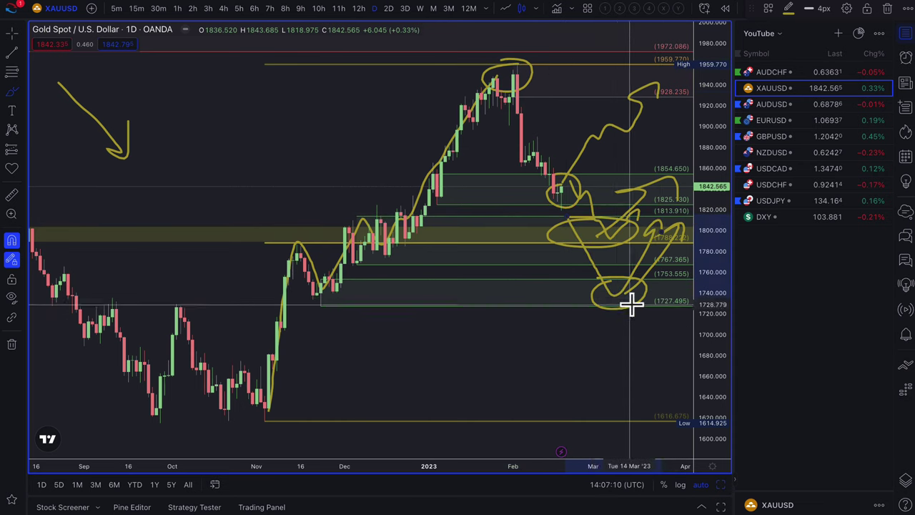
pyautogui.scroll(-3, 613, 314)
pyautogui.scroll(-5, 586, 301)
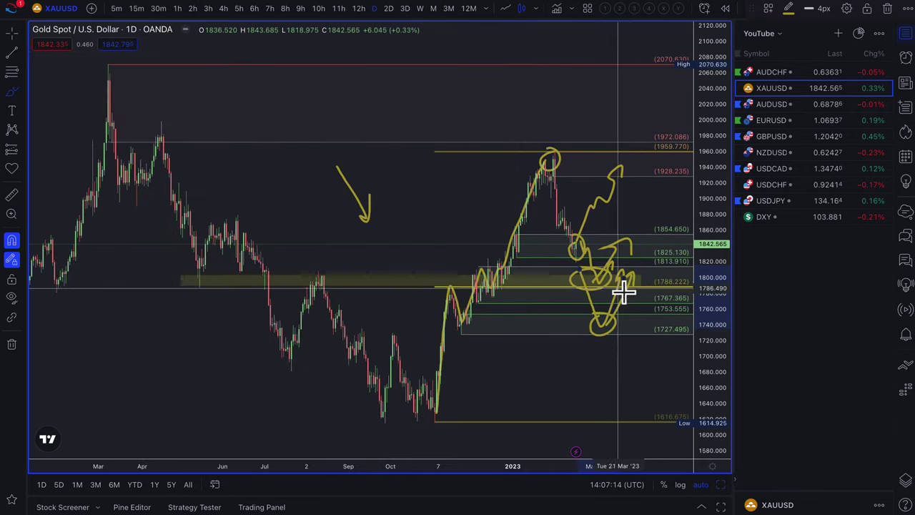
pyautogui.scroll(5, 636, 295)
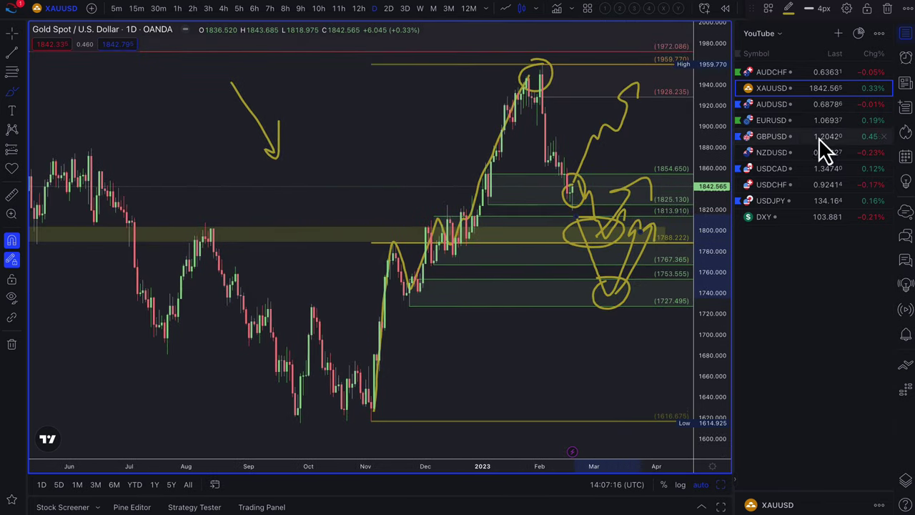
# Open the daily DXY chart and circle the 106.573–107.993 supply zone with a long arrow falling to about 103.5
pyautogui.click(792, 219)
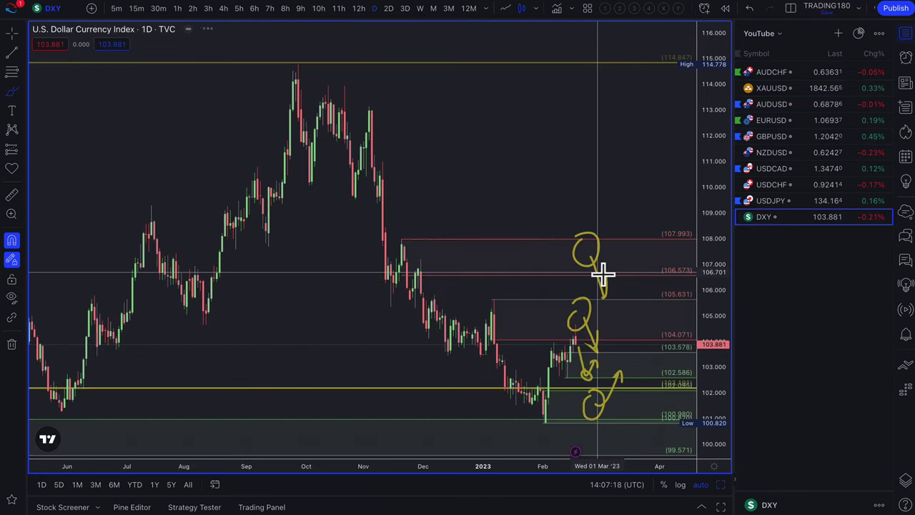
pyautogui.moveTo(583, 266)
pyautogui.mouseDown()
pyautogui.moveTo(596, 240)
pyautogui.moveTo(669, 348)
pyautogui.moveTo(690, 316)
pyautogui.mouseUp()
pyautogui.scroll(2, 612, 245)
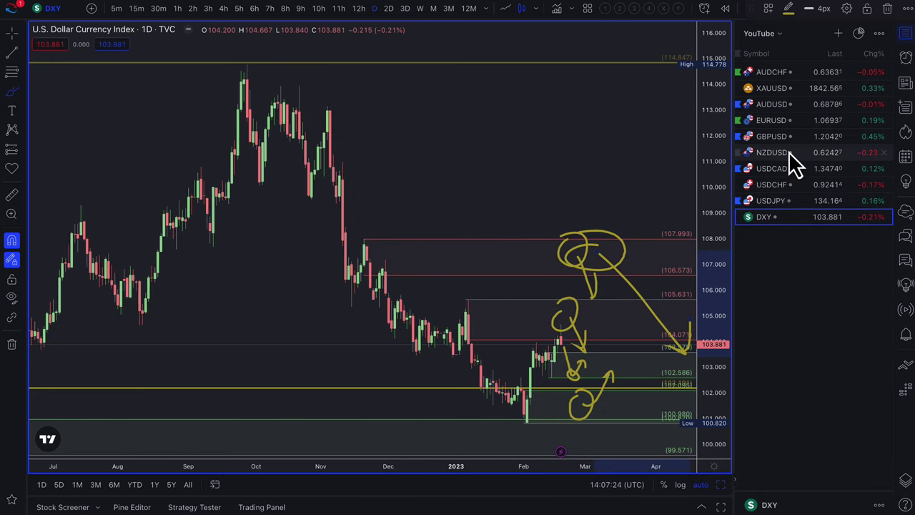
# Open the daily AUDCHF chart and examine the late-January rally and the pullback into the demand zone above 0.63010
pyautogui.click(772, 73)
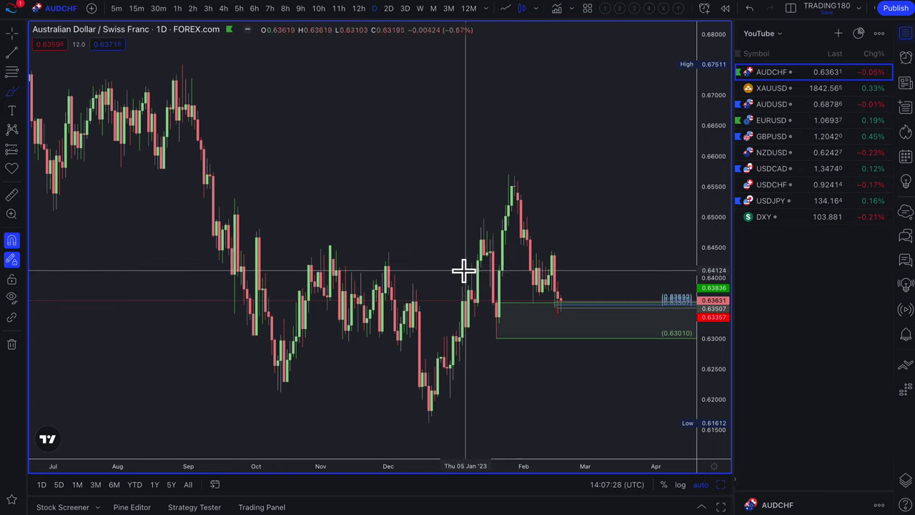
pyautogui.scroll(4, 464, 270)
pyautogui.scroll(3, 464, 269)
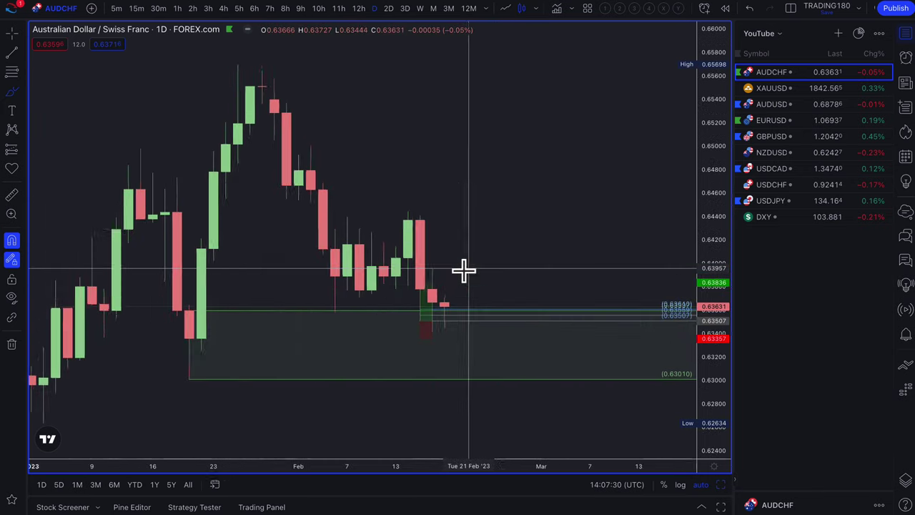
pyautogui.scroll(2, 347, 293)
pyautogui.scroll(1, 347, 293)
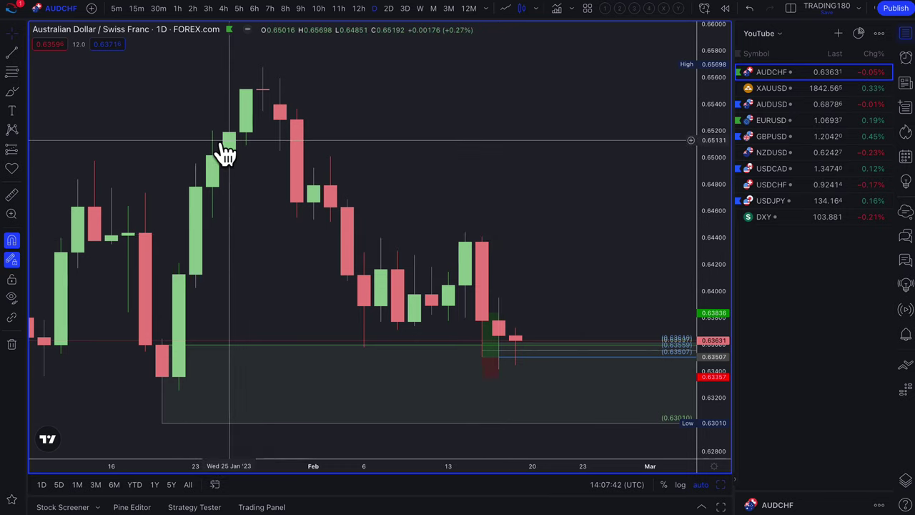
pyautogui.hscroll(-5, 135, 96)
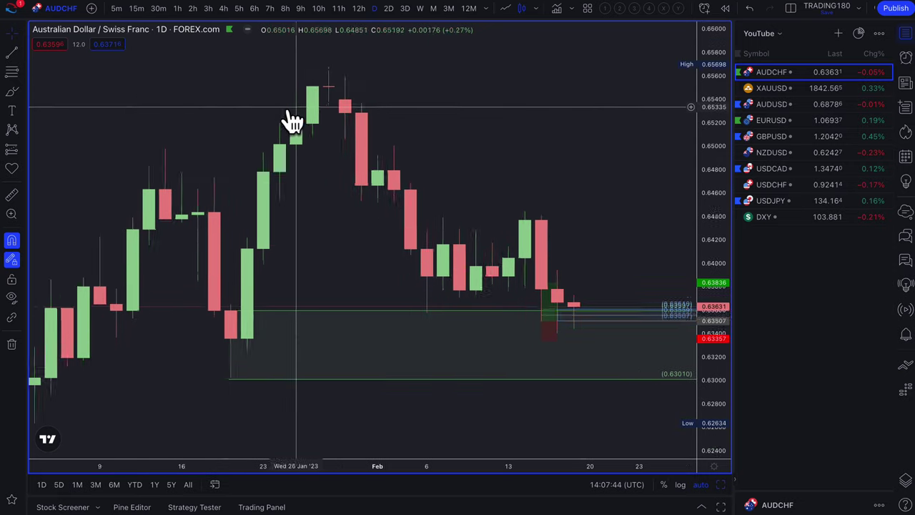
pyautogui.scroll(2, 408, 161)
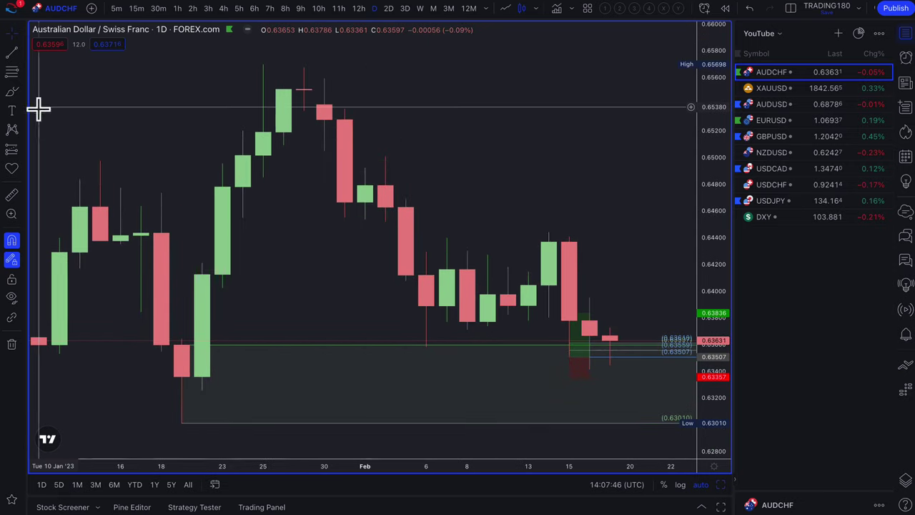
# Handwrite the word "or" with the brush in the empty area above the December and early-January AUDCHF candles
pyautogui.click(14, 94)
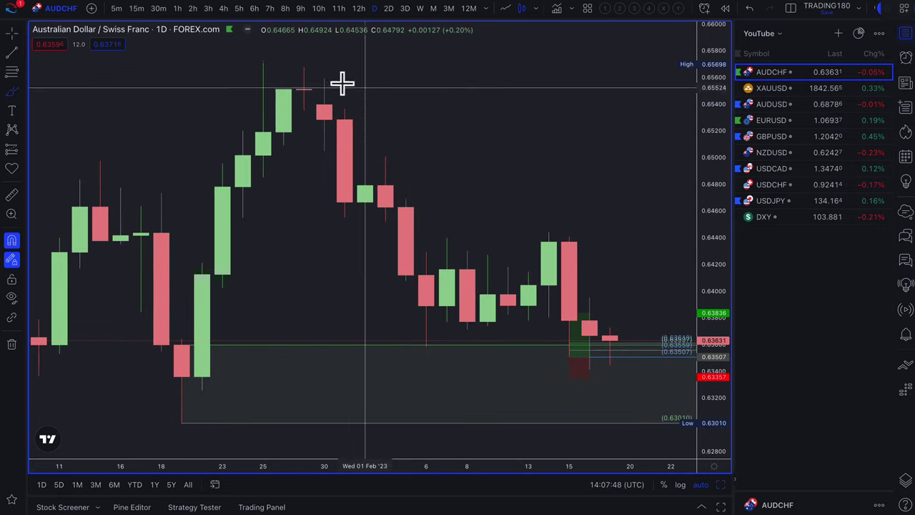
pyautogui.scroll(-4, 349, 290)
pyautogui.scroll(-2, 350, 290)
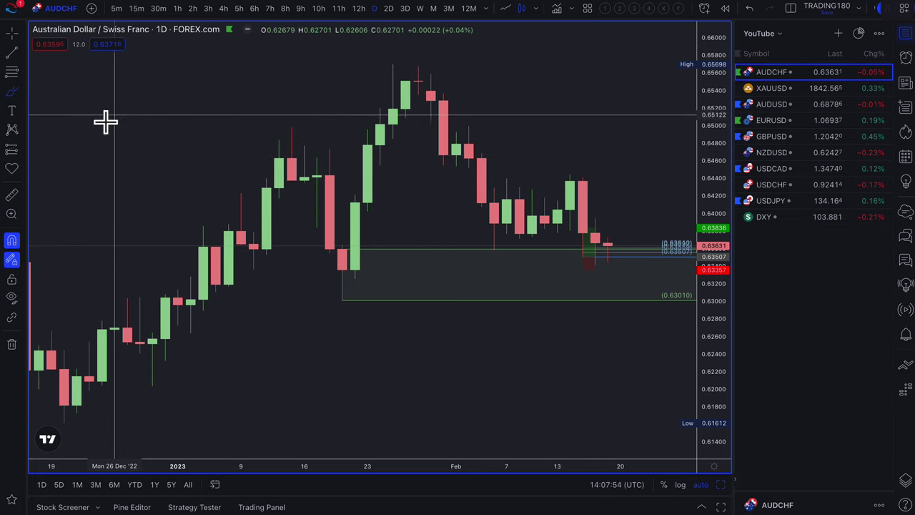
pyautogui.moveTo(118, 103)
pyautogui.mouseDown()
pyautogui.moveTo(98, 159)
pyautogui.moveTo(117, 112)
pyautogui.moveTo(152, 149)
pyautogui.moveTo(191, 120)
pyautogui.mouseUp()
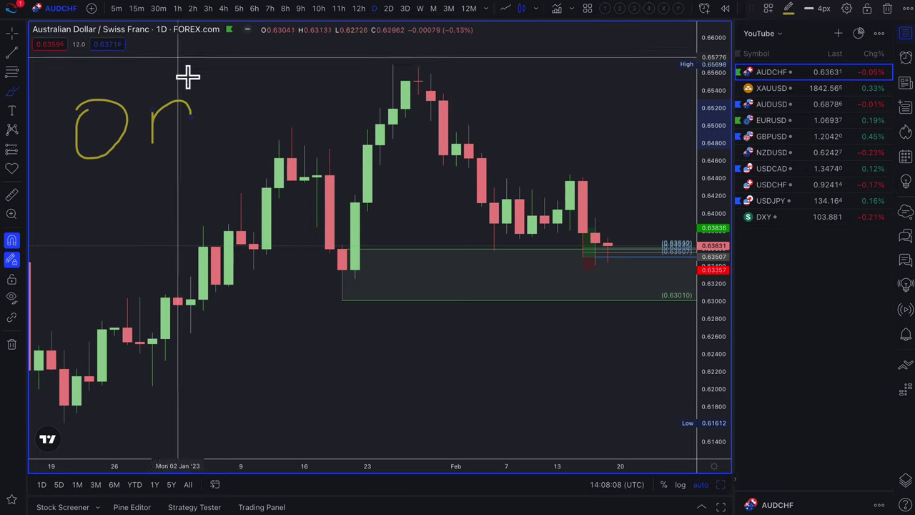
pyautogui.moveTo(242, 113)
pyautogui.mouseDown()
pyautogui.moveTo(241, 50)
pyautogui.moveTo(265, 51)
pyautogui.mouseUp()
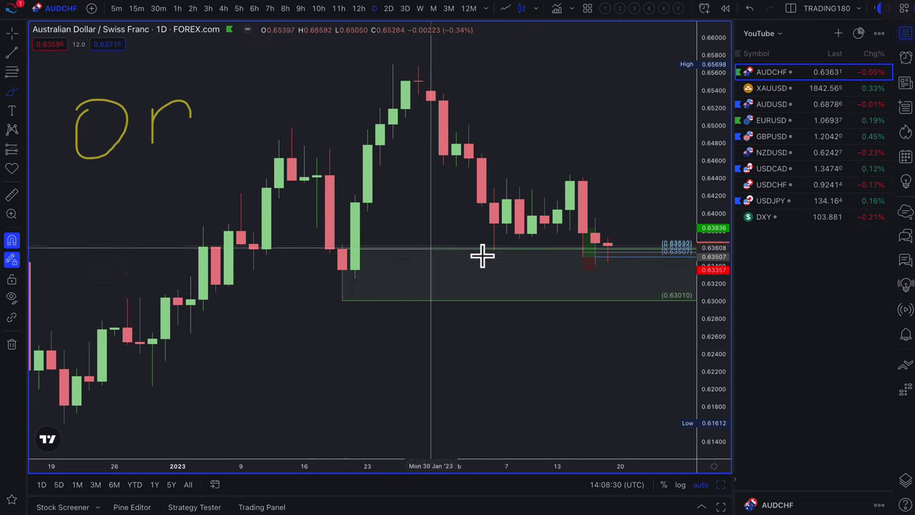
# Brush a rising arrow from the latest AUDCHF candle to about 0.649, plus a path dipping to a circle just above 0.63010 and then rising
pyautogui.click(18, 94)
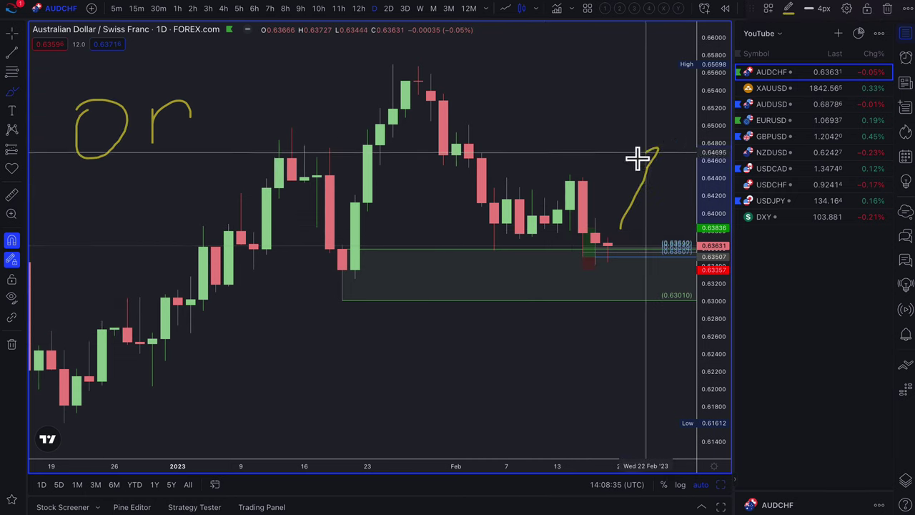
pyautogui.moveTo(639, 157); pyautogui.dragTo(669, 149)
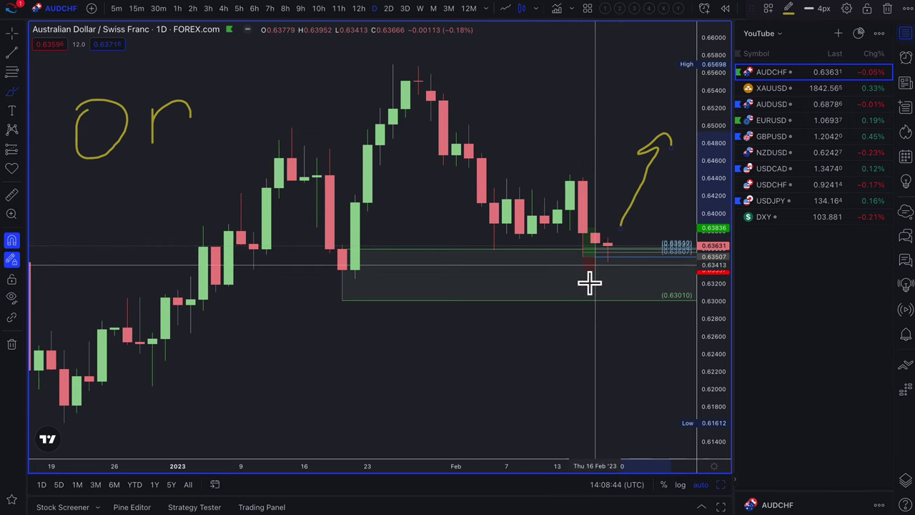
pyautogui.scroll(-2, 588, 280)
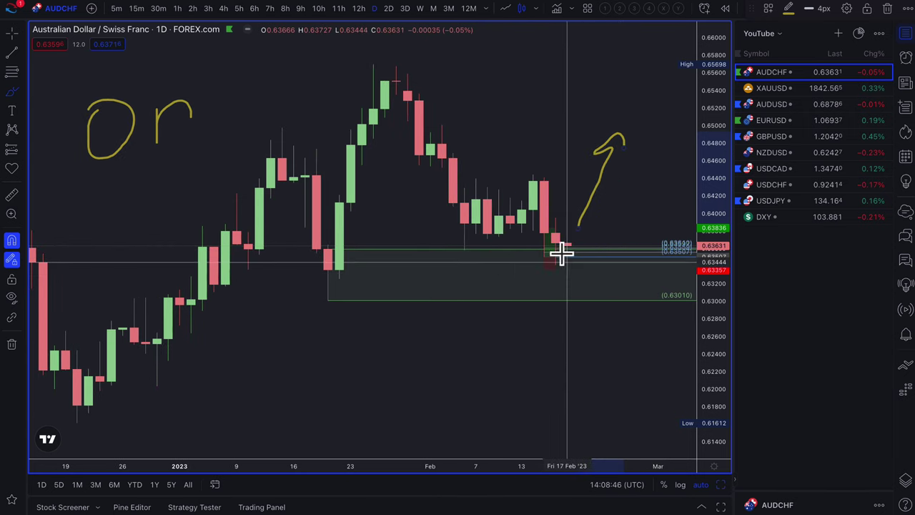
pyautogui.moveTo(581, 252)
pyautogui.mouseDown()
pyautogui.moveTo(591, 285)
pyautogui.moveTo(623, 250)
pyautogui.moveTo(652, 251)
pyautogui.mouseUp()
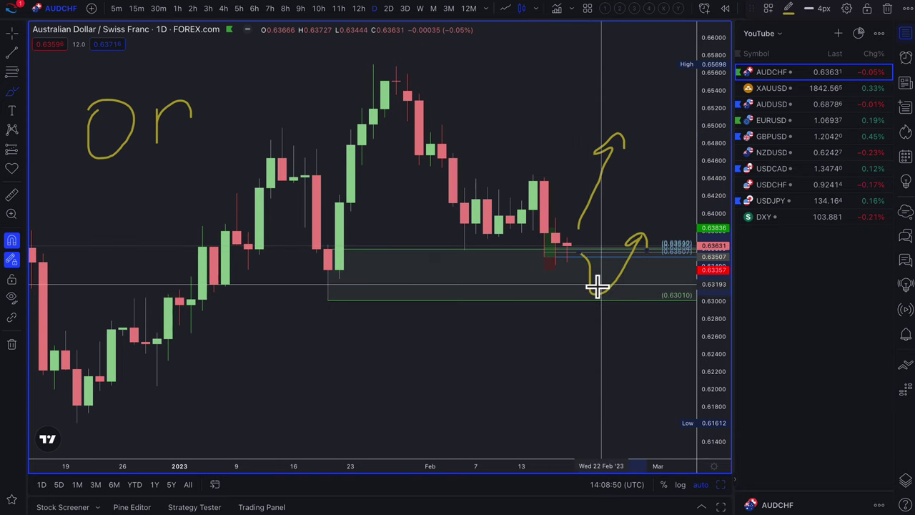
pyautogui.scroll(2, 606, 292)
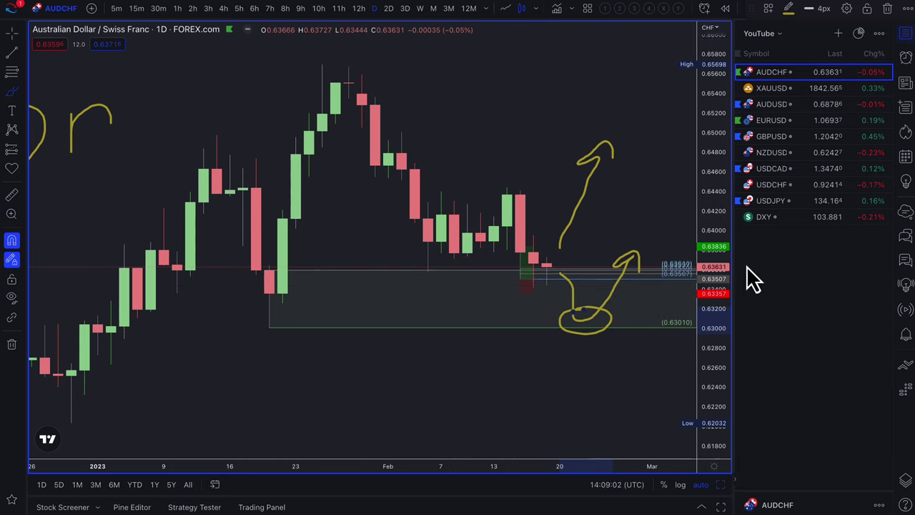
# Show the object tree with the brush drawings cleared from AUDCHF, and switch the chart to the 4-hour interval around the long position
pyautogui.click(906, 481)
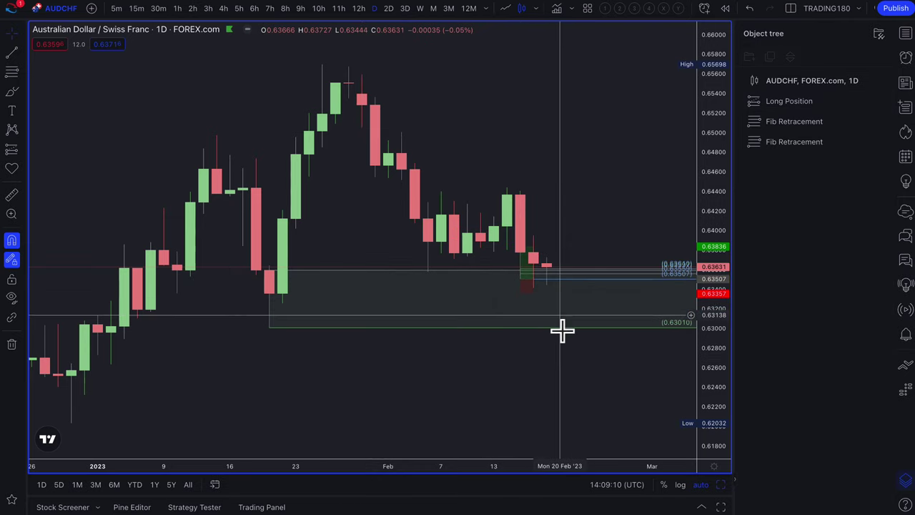
pyautogui.click(223, 8)
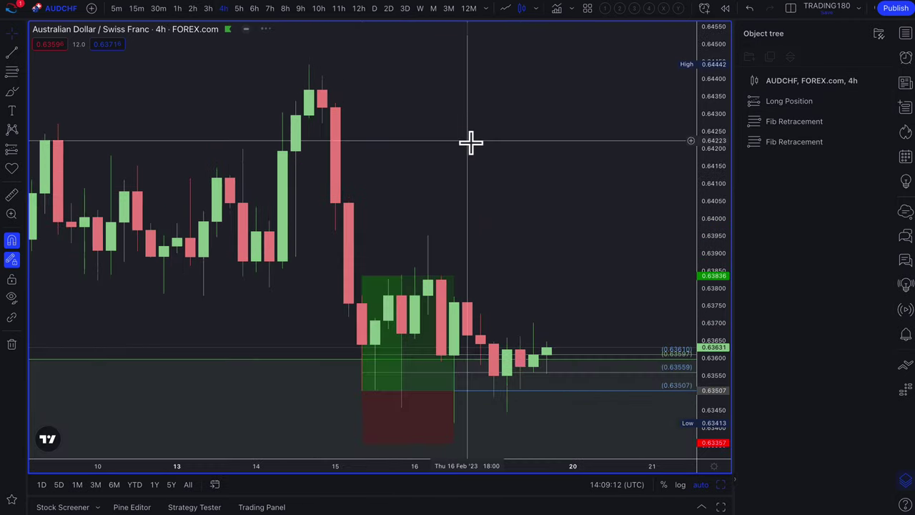
pyautogui.scroll(5, 404, 150)
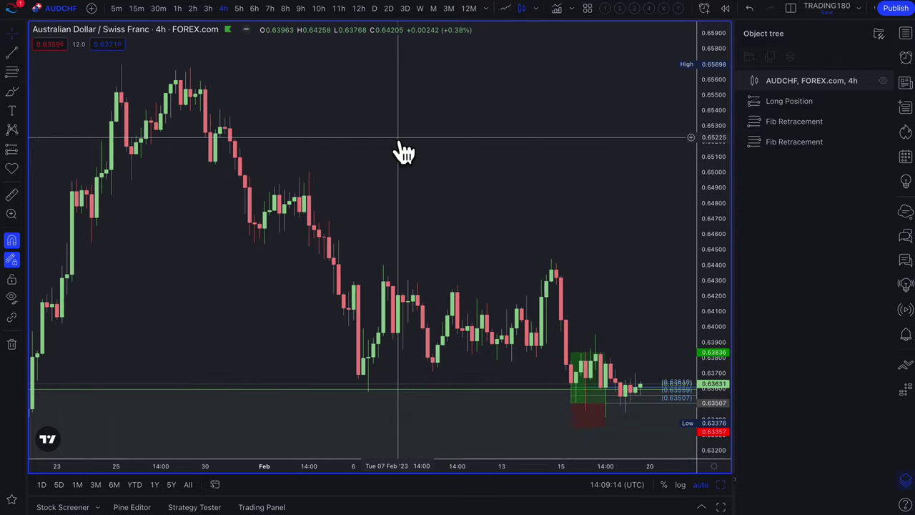
pyautogui.scroll(5, 404, 150)
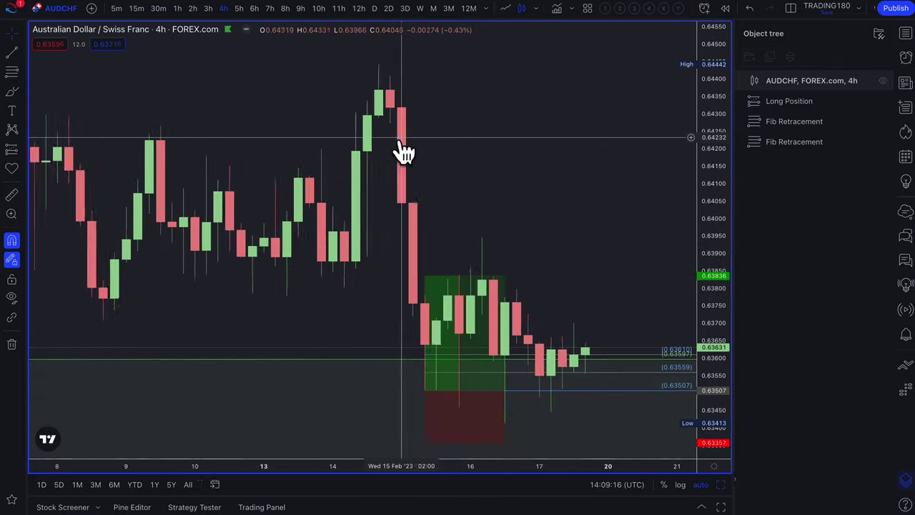
pyautogui.click(364, 398)
pyautogui.click(521, 388)
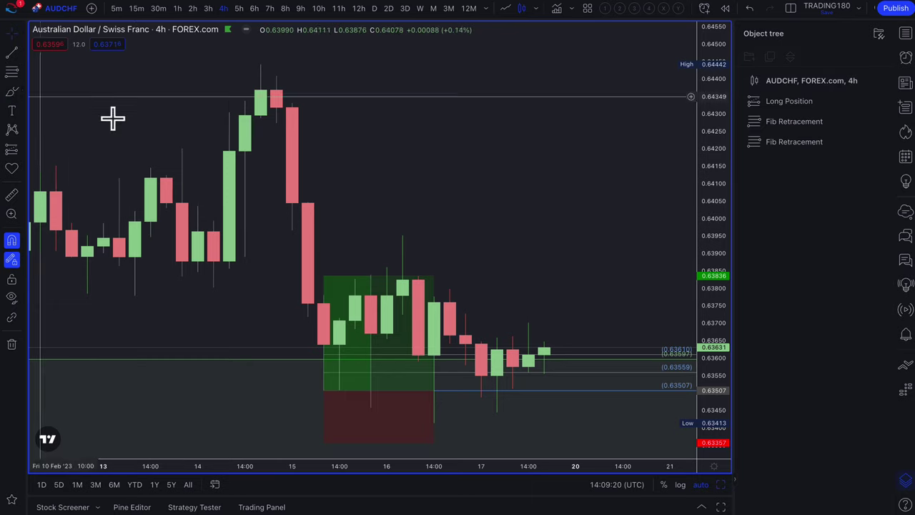
# Move the AUDCHF long position's stop to 0.63359, try a target of 0.63952, and settle the target at 0.63807
pyautogui.hscroll(5, 606, 364)
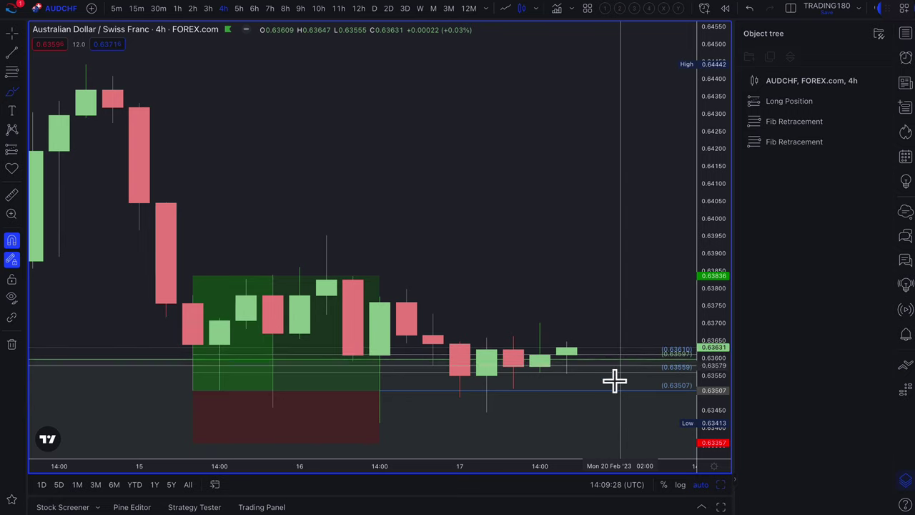
pyautogui.scroll(3, 615, 381)
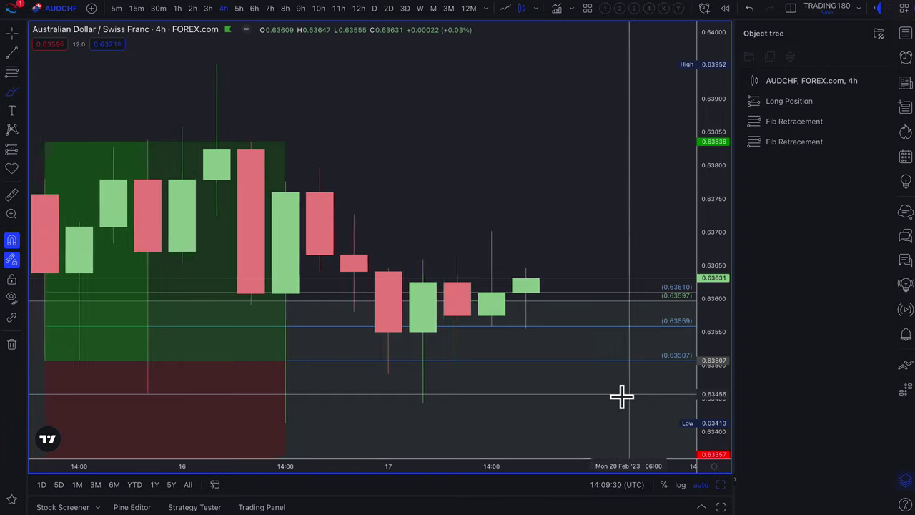
pyautogui.scroll(-1, 621, 395)
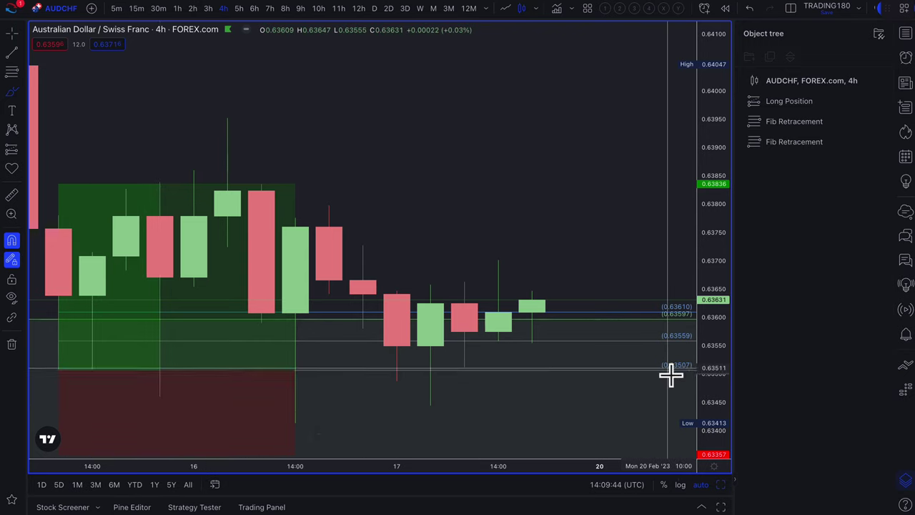
pyautogui.scroll(-2, 670, 376)
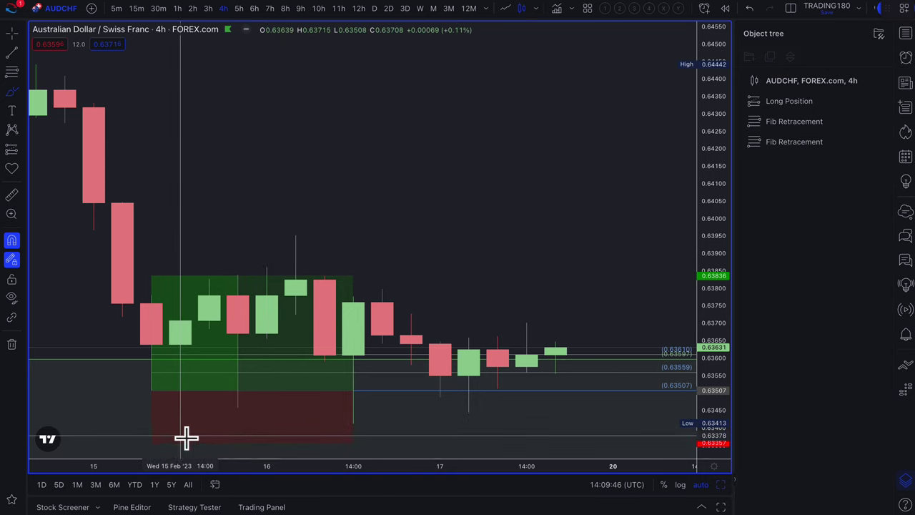
pyautogui.click(155, 447)
pyautogui.moveTo(153, 447)
pyautogui.mouseDown()
pyautogui.moveTo(153, 437)
pyautogui.moveTo(155, 446)
pyautogui.mouseUp()
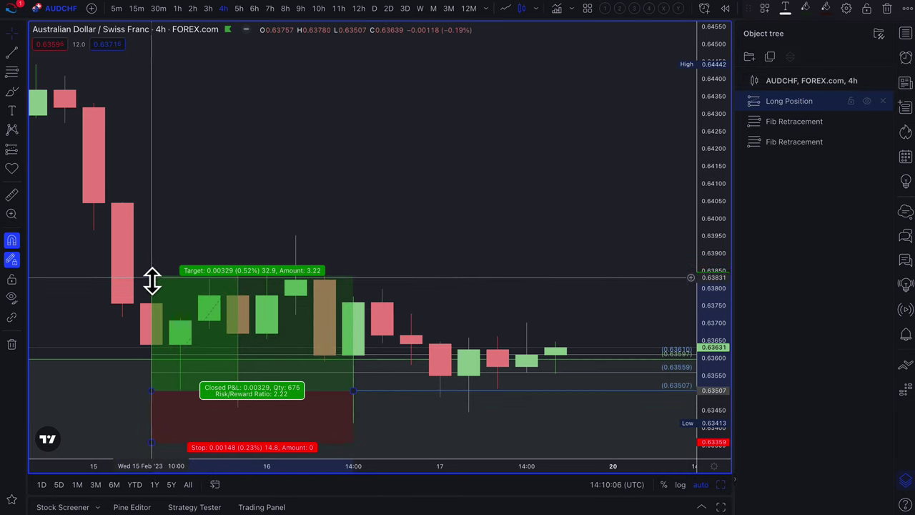
pyautogui.moveTo(152, 281); pyautogui.dragTo(295, 239)
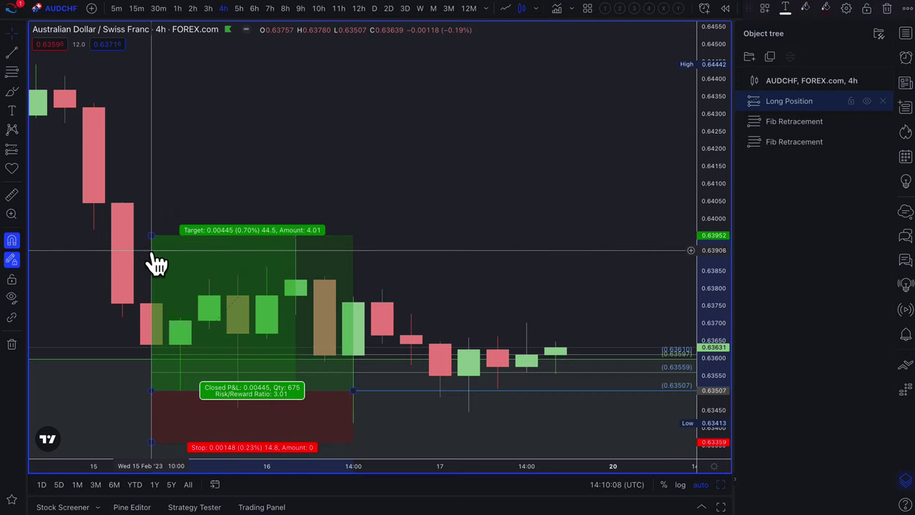
pyautogui.moveTo(153, 241); pyautogui.dragTo(180, 284)
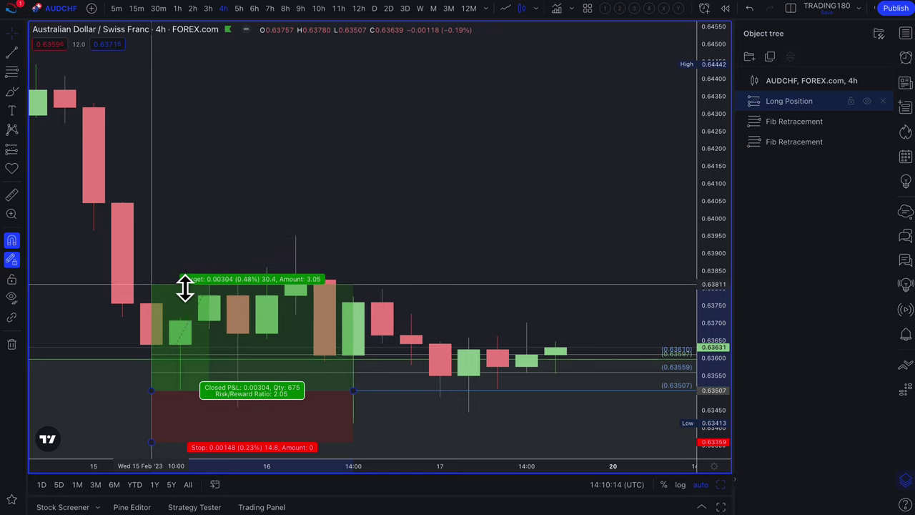
pyautogui.moveTo(185, 288); pyautogui.dragTo(185, 287)
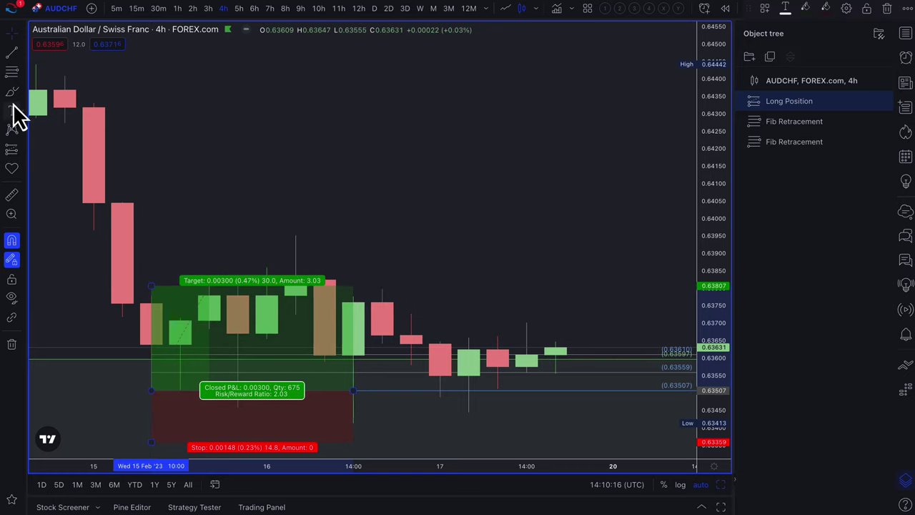
# Brush three stacked horizontal lines in the empty area above the 17 February candles, at about 0.6438, 0.6428 and 0.6416
pyautogui.click(13, 93)
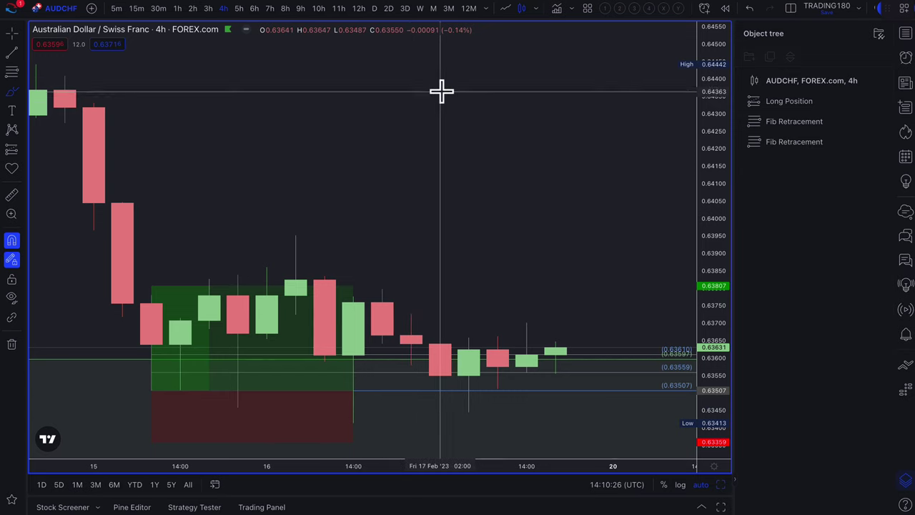
pyautogui.moveTo(417, 84); pyautogui.dragTo(524, 85)
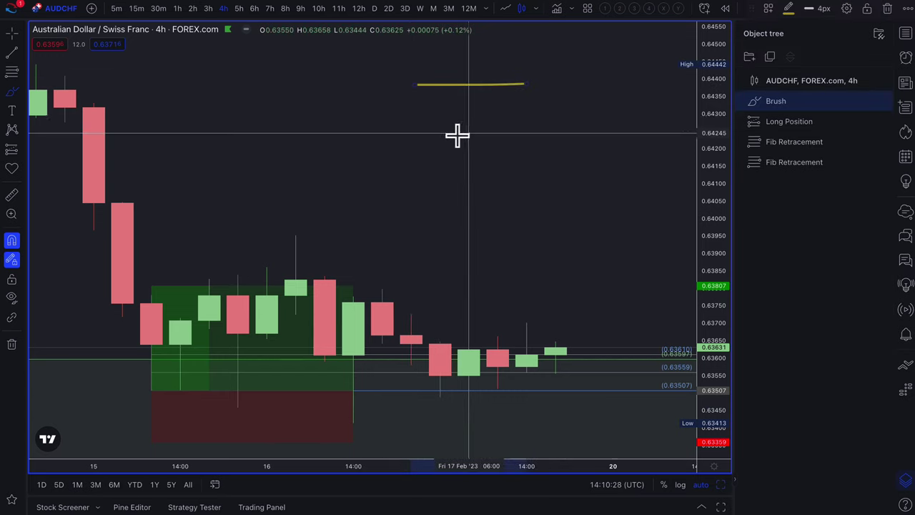
pyautogui.moveTo(418, 119); pyautogui.dragTo(553, 122)
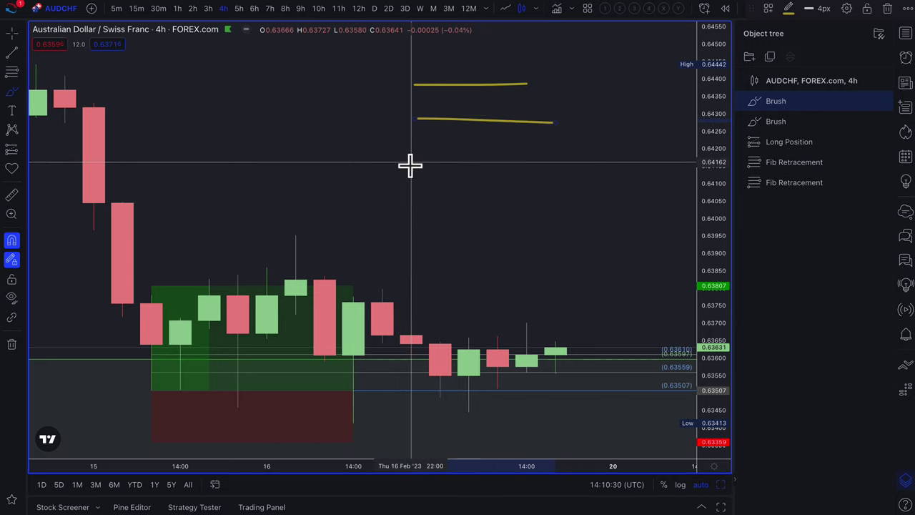
pyautogui.moveTo(417, 162); pyautogui.dragTo(523, 161)
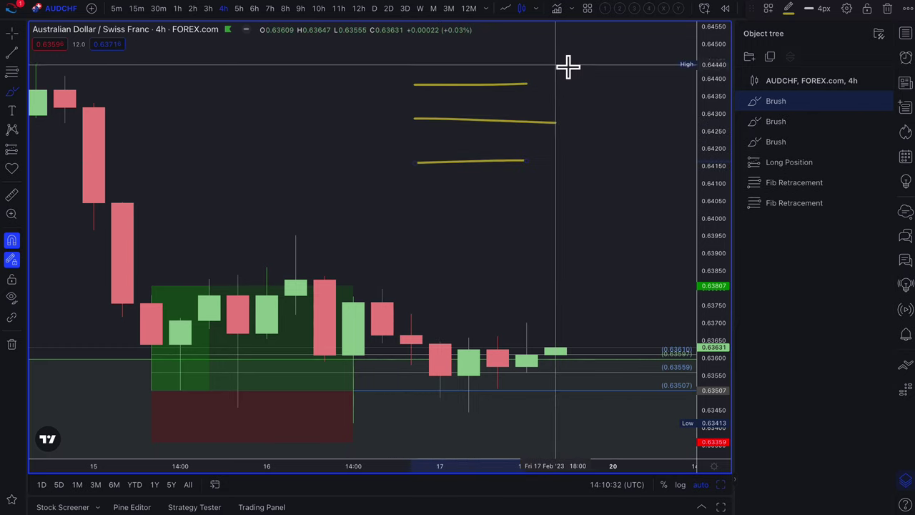
# Handwrite a short numeric label with the brush at the end of each of the three lines, with 0.5 beside the lowest
pyautogui.moveTo(559, 57); pyautogui.dragTo(556, 84)
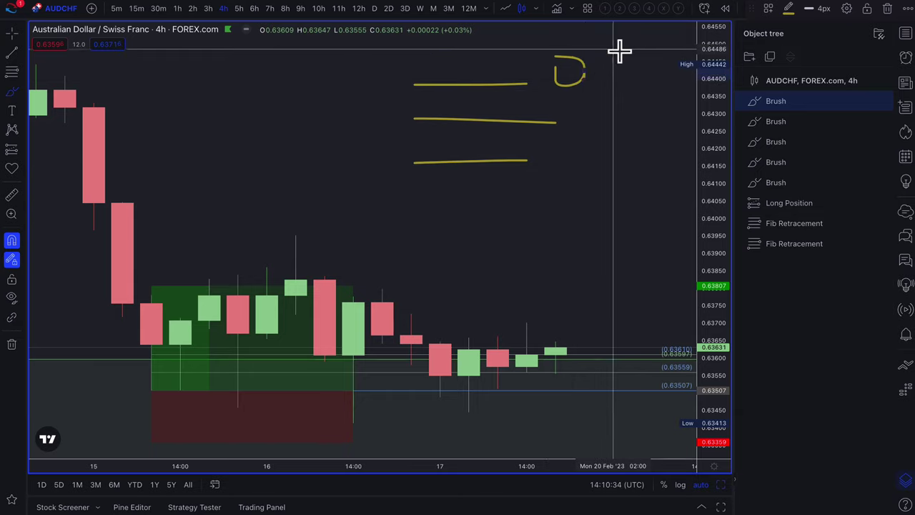
pyautogui.moveTo(582, 115); pyautogui.dragTo(585, 138)
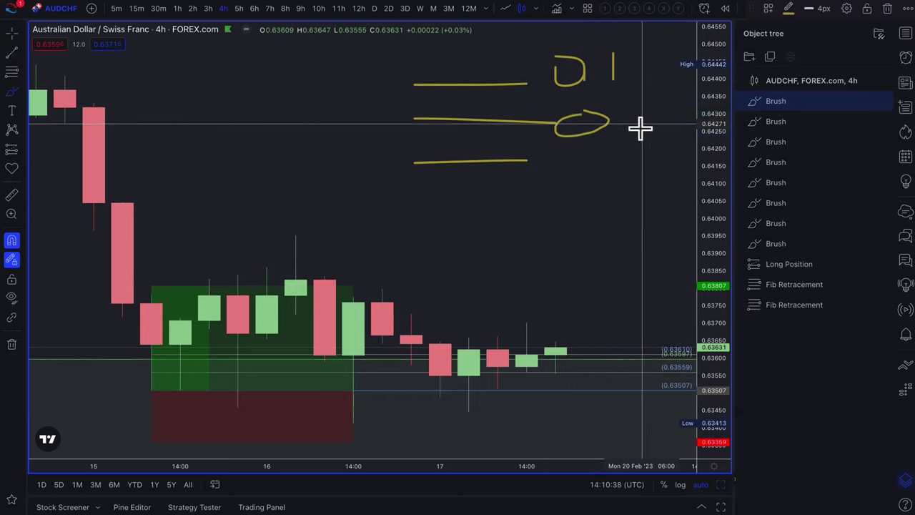
pyautogui.moveTo(646, 108)
pyautogui.mouseDown()
pyautogui.moveTo(652, 142)
pyautogui.moveTo(670, 137)
pyautogui.mouseUp()
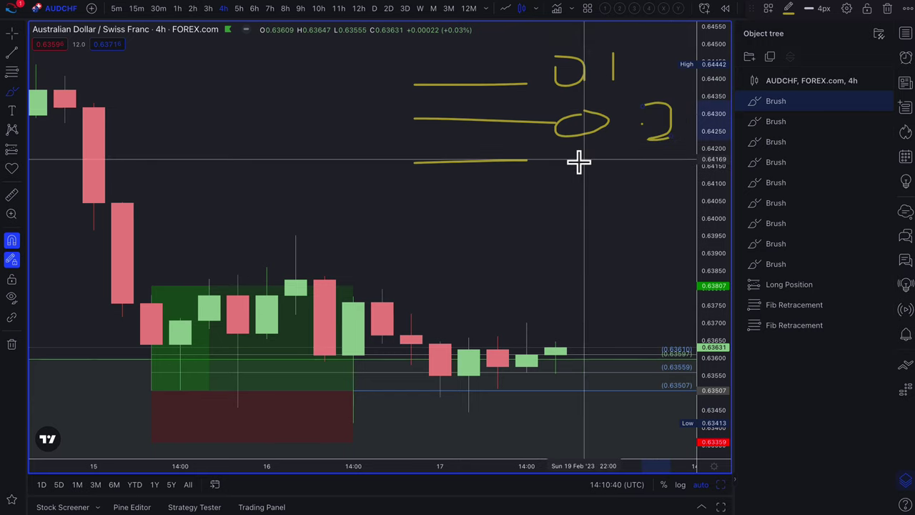
pyautogui.moveTo(579, 163); pyautogui.dragTo(598, 160)
pyautogui.click(613, 181)
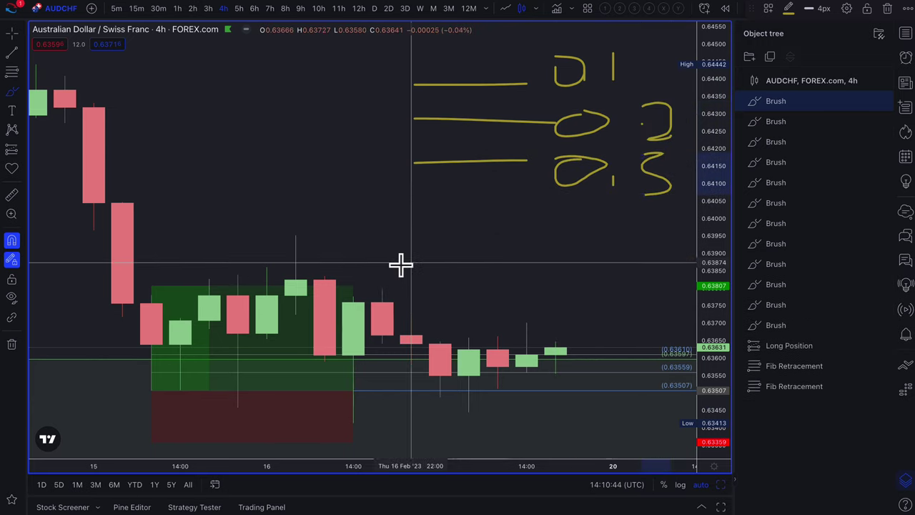
# Handwrite 0.6 with the brush in the empty area above the AUDCHF long position and circle it
pyautogui.scroll(-3, 401, 263)
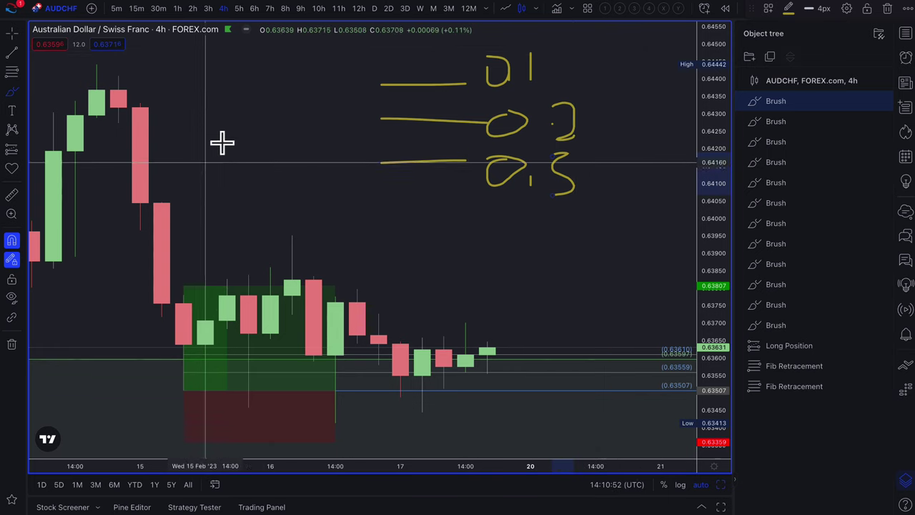
pyautogui.moveTo(217, 118)
pyautogui.mouseDown()
pyautogui.moveTo(185, 150)
pyautogui.moveTo(227, 131)
pyautogui.moveTo(248, 162)
pyautogui.mouseUp()
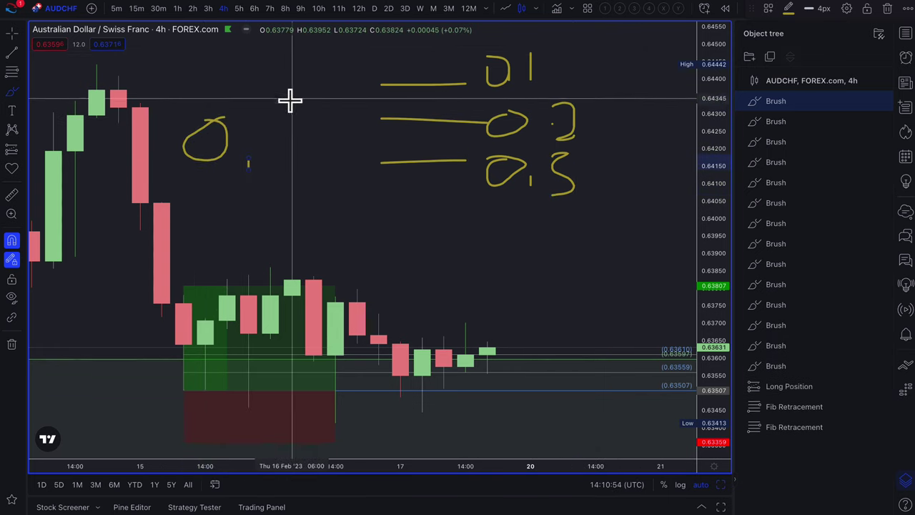
pyautogui.moveTo(290, 99); pyautogui.dragTo(276, 141)
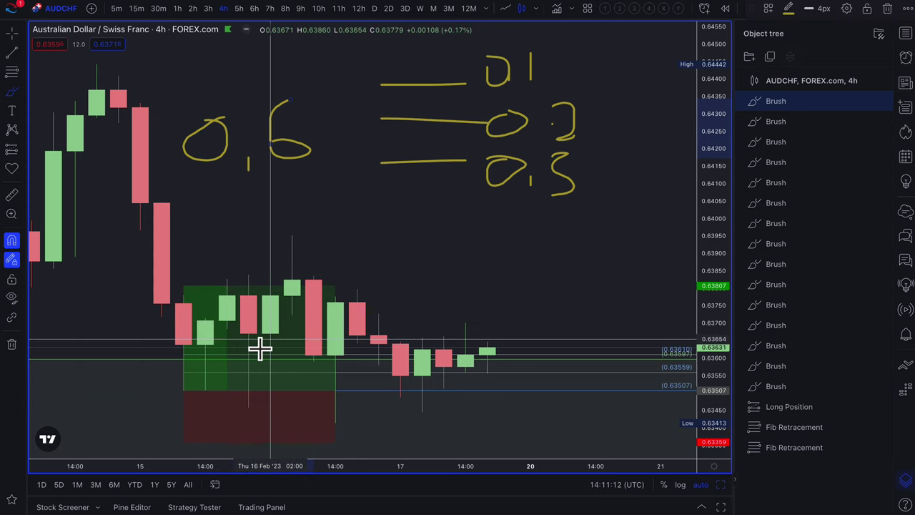
pyautogui.moveTo(228, 78)
pyautogui.mouseDown()
pyautogui.moveTo(262, 188)
pyautogui.moveTo(237, 78)
pyautogui.moveTo(266, 82)
pyautogui.mouseUp()
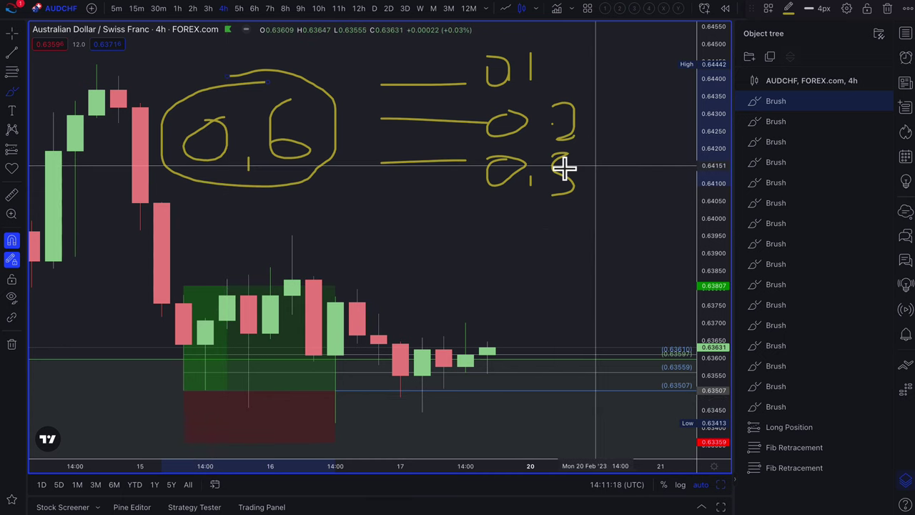
# Circle the lowest line's numeric label with the brush and handwrite -0.6 beside it
pyautogui.moveTo(588, 152)
pyautogui.mouseDown()
pyautogui.moveTo(486, 163)
pyautogui.moveTo(550, 212)
pyautogui.moveTo(603, 145)
pyautogui.mouseUp()
pyautogui.scroll(-3, 643, 218)
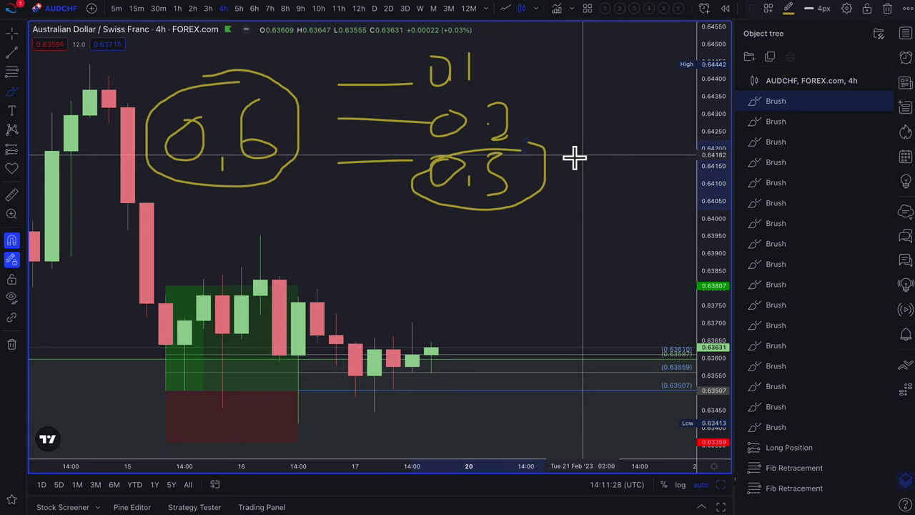
pyautogui.moveTo(585, 178)
pyautogui.mouseDown()
pyautogui.moveTo(626, 176)
pyautogui.moveTo(622, 164)
pyautogui.moveTo(625, 196)
pyautogui.mouseUp()
pyautogui.scroll(-1, 665, 161)
pyautogui.moveTo(653, 160); pyautogui.dragTo(642, 188)
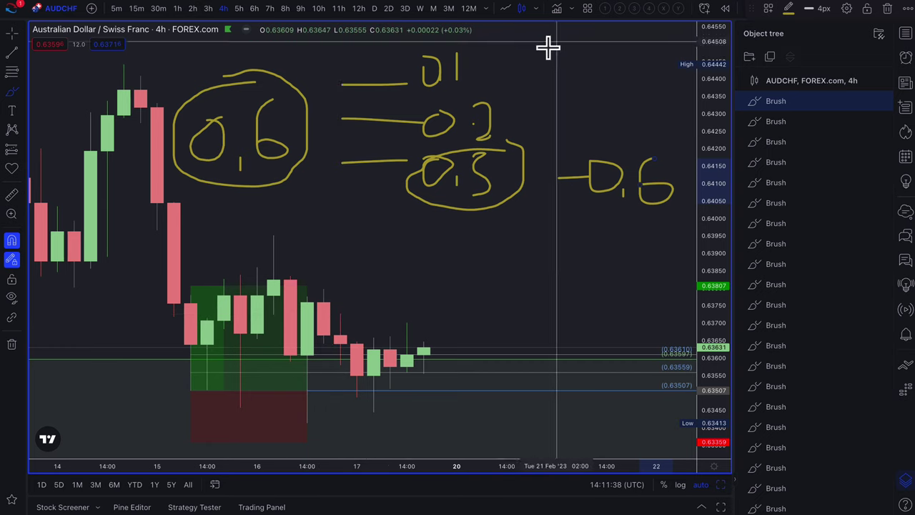
# Bracket the upper two numeric labels with the brush and draw one circle around both
pyautogui.moveTo(509, 47)
pyautogui.mouseDown()
pyautogui.moveTo(541, 82)
pyautogui.moveTo(514, 135)
pyautogui.mouseUp()
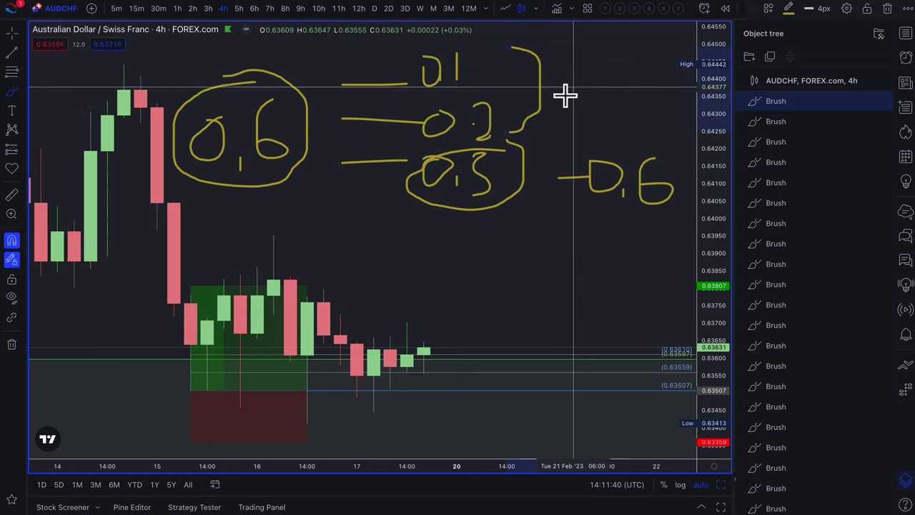
pyautogui.scroll(-1, 432, 241)
pyautogui.scroll(-2, 501, 245)
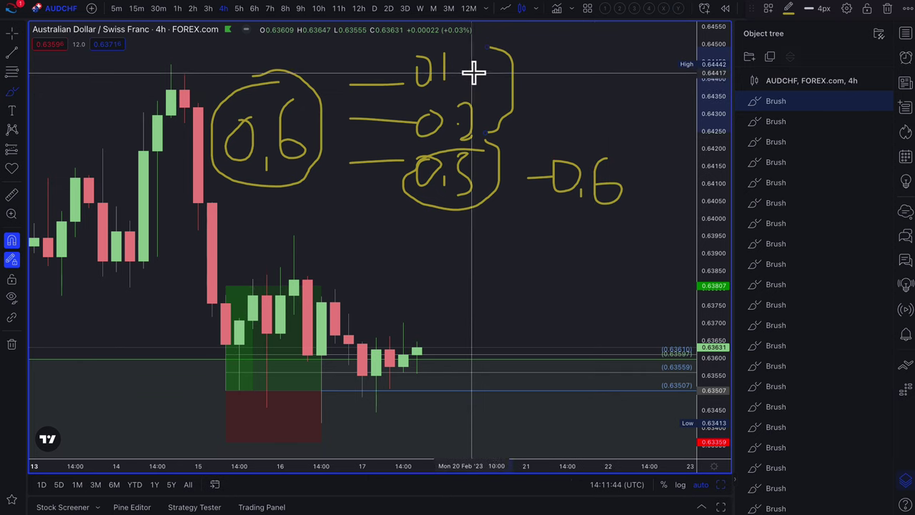
pyautogui.moveTo(466, 53)
pyautogui.mouseDown()
pyautogui.moveTo(451, 57)
pyautogui.moveTo(411, 146)
pyautogui.mouseUp()
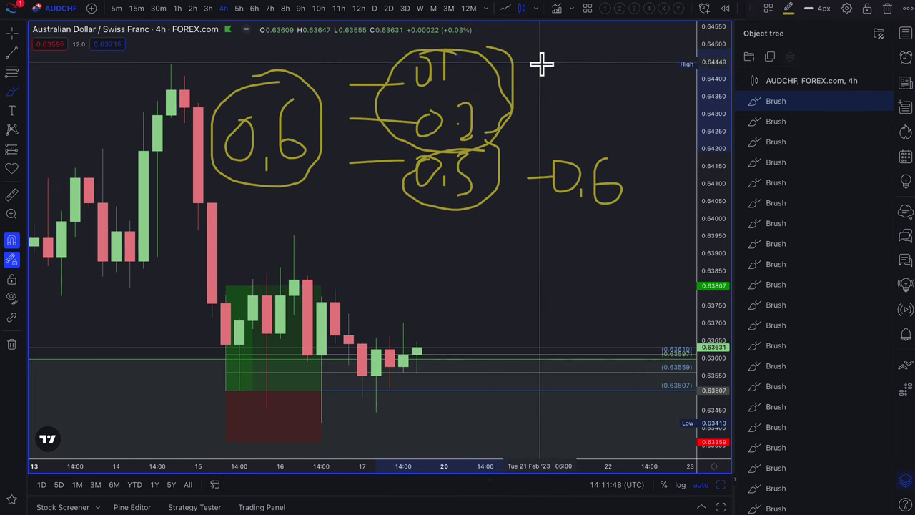
# Handwrite 0.3 with the brush beside the circled upper pair and another 0.3 below the -0.6
pyautogui.moveTo(541, 63)
pyautogui.mouseDown()
pyautogui.moveTo(535, 75)
pyautogui.moveTo(537, 63)
pyautogui.mouseUp()
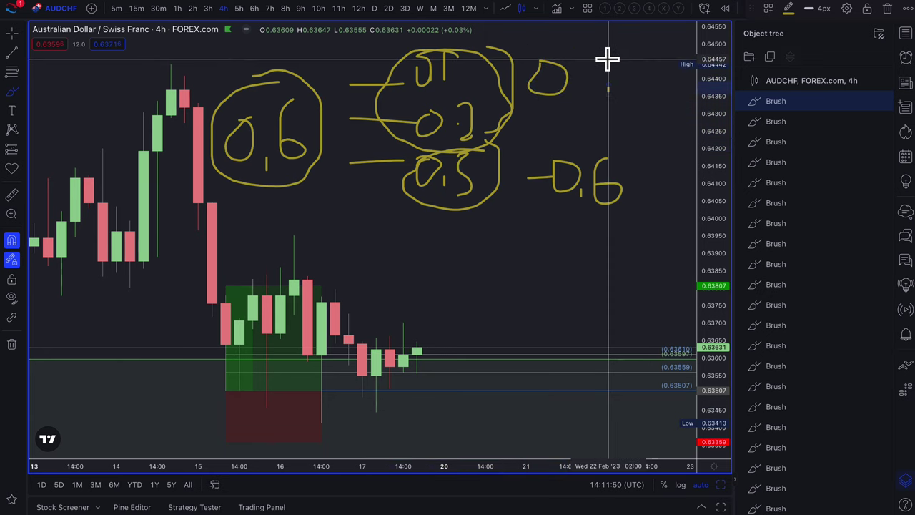
pyautogui.moveTo(608, 59)
pyautogui.mouseDown()
pyautogui.moveTo(633, 61)
pyautogui.moveTo(633, 92)
pyautogui.mouseUp()
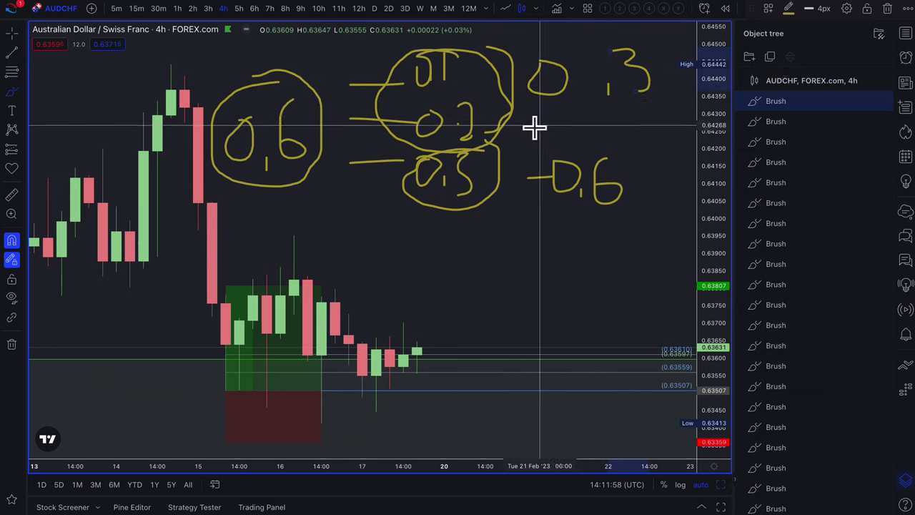
pyautogui.moveTo(547, 256); pyautogui.dragTo(594, 288)
pyautogui.moveTo(597, 230); pyautogui.dragTo(624, 228)
pyautogui.scroll(-4, 622, 286)
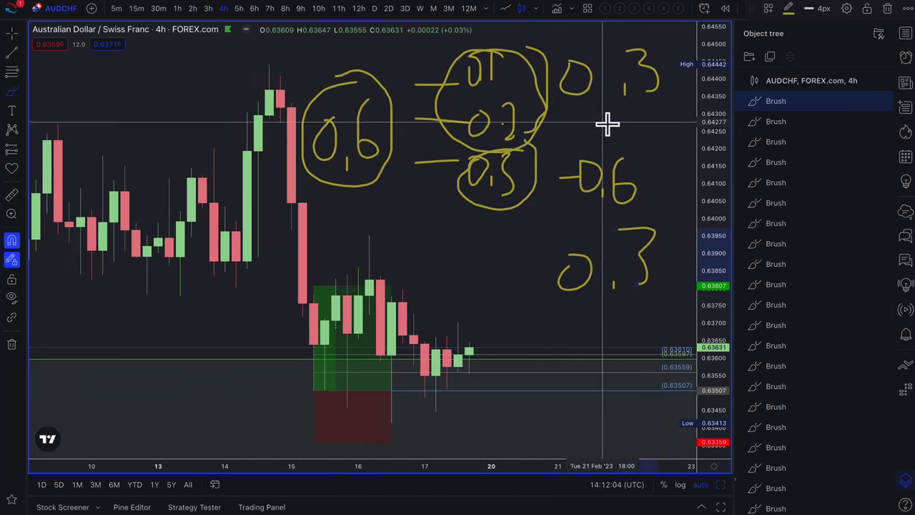
# Raise the AUDCHF long position's target to 0.65335, leaving the entry and stop in place
pyautogui.scroll(-3, 606, 122)
pyautogui.scroll(-4, 560, 145)
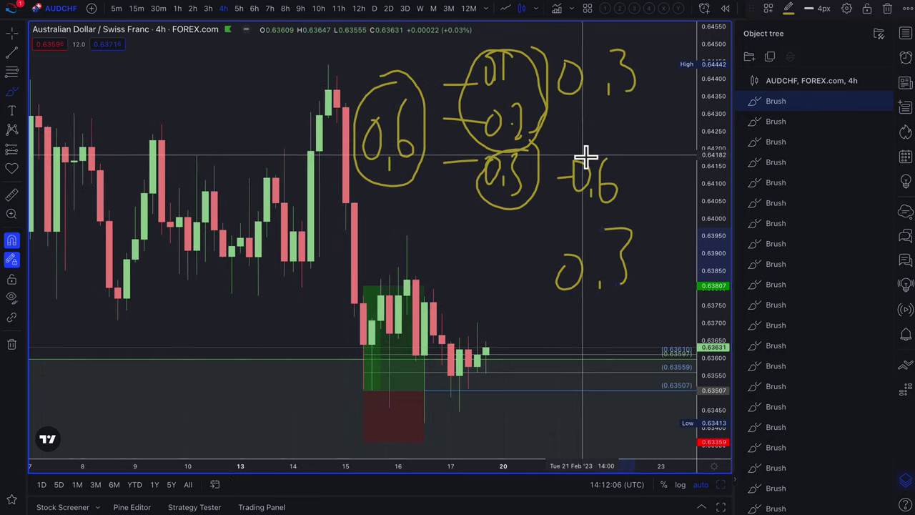
pyautogui.scroll(-5, 626, 226)
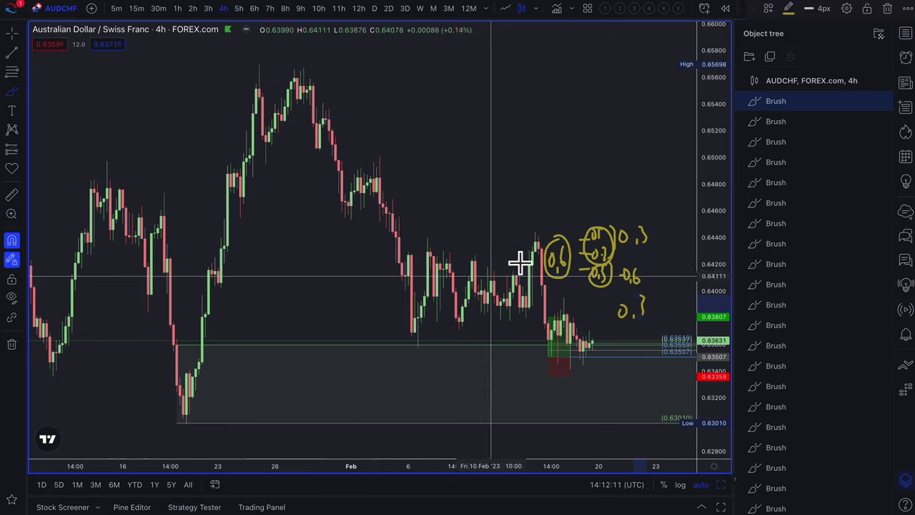
pyautogui.click(548, 317)
pyautogui.moveTo(548, 318); pyautogui.dragTo(531, 122)
# Examine the AUDCHF long position's target, entry and stop against the surrounding 4-hour candles and the handwritten calculation
pyautogui.scroll(6, 572, 236)
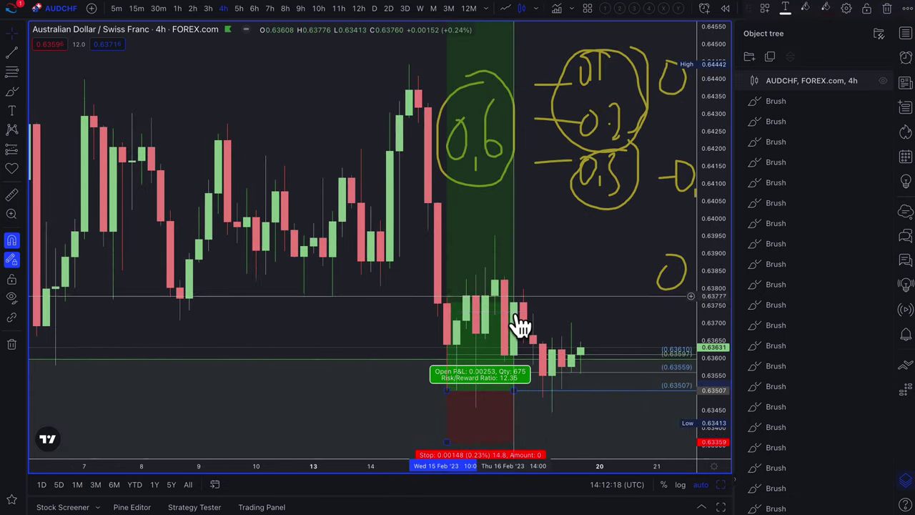
pyautogui.scroll(-6, 582, 307)
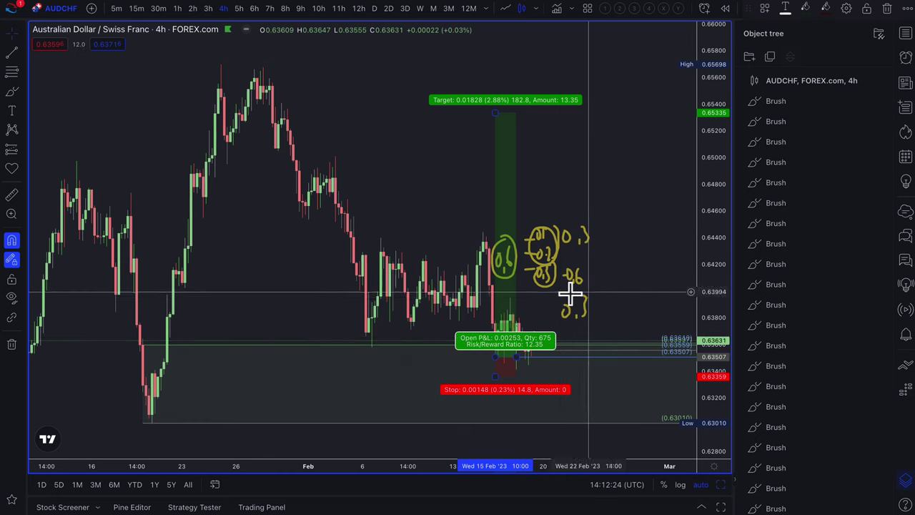
pyautogui.scroll(3, 608, 297)
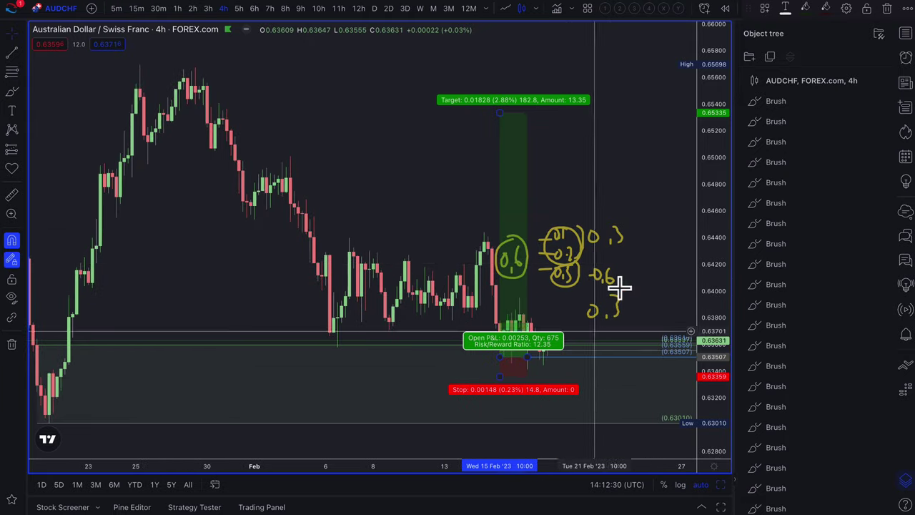
pyautogui.scroll(-2, 604, 323)
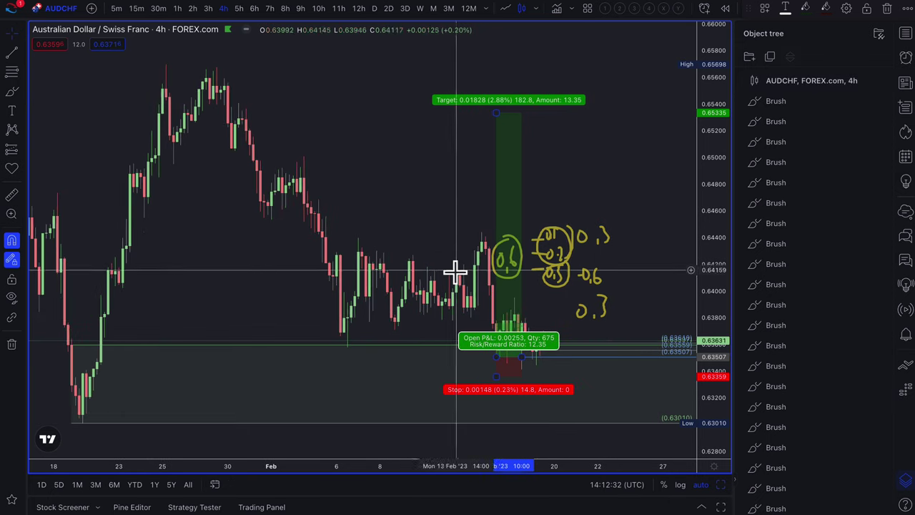
pyautogui.scroll(1, 560, 290)
pyautogui.scroll(5, 465, 319)
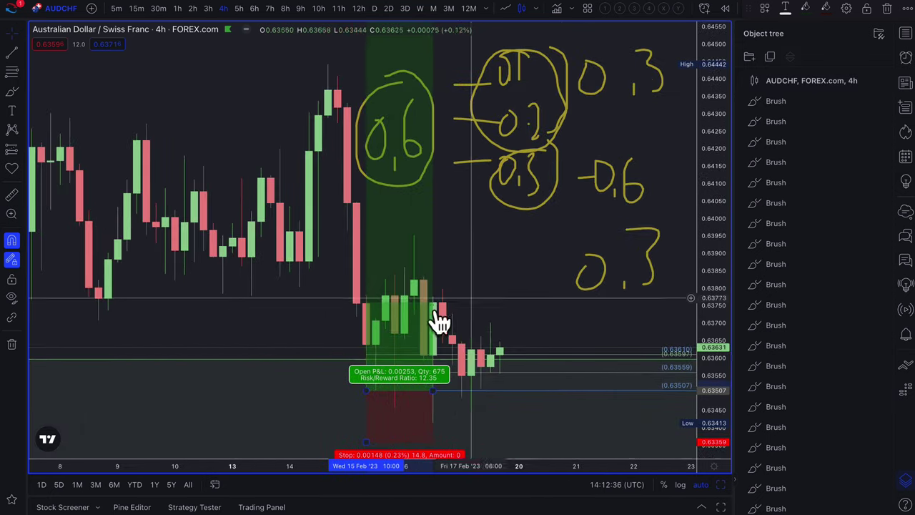
pyautogui.scroll(-5, 567, 299)
pyautogui.scroll(-6, 555, 324)
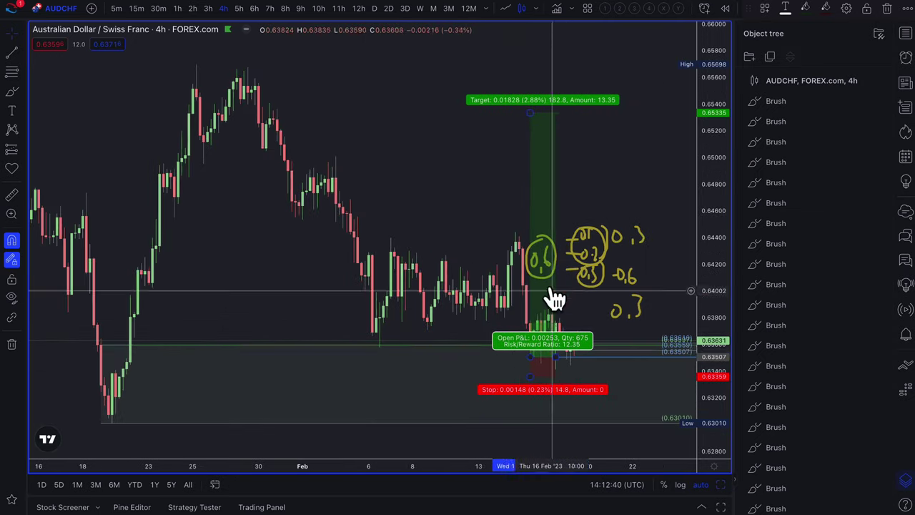
pyautogui.scroll(2, 588, 308)
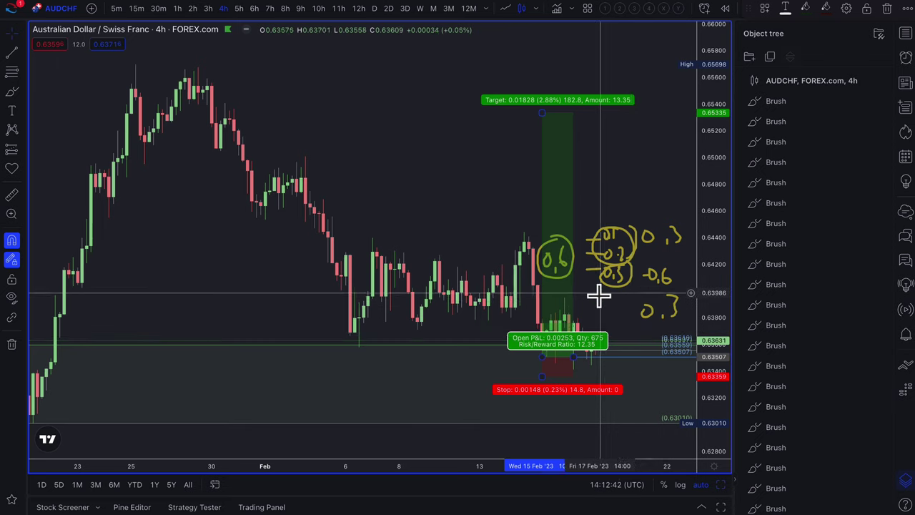
pyautogui.scroll(-2, 596, 296)
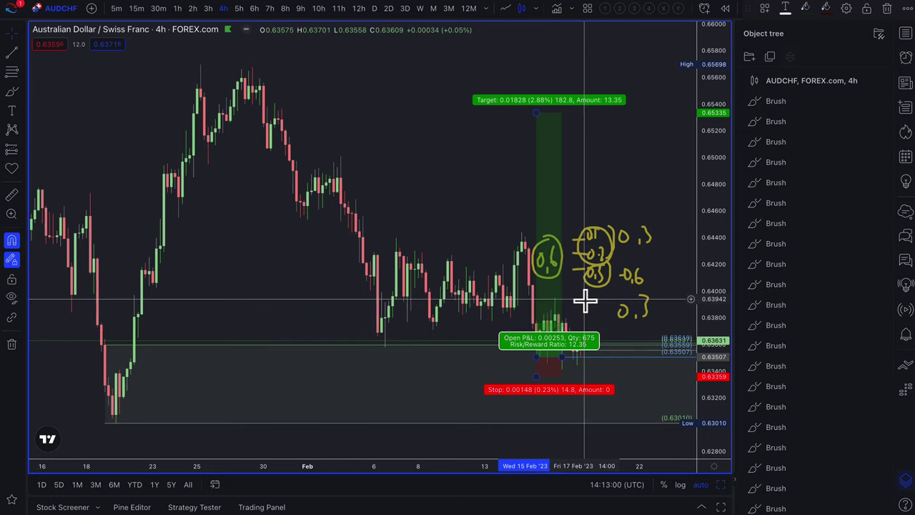
pyautogui.scroll(5, 588, 310)
pyautogui.scroll(4, 555, 402)
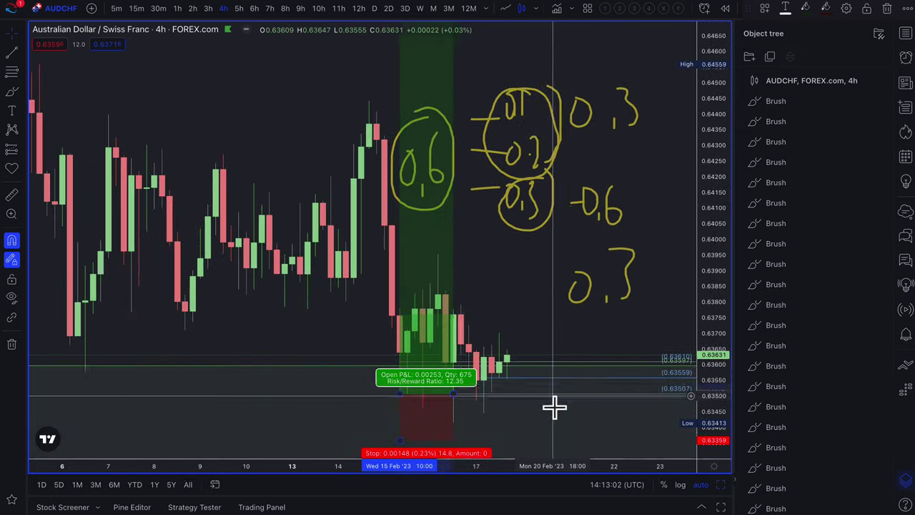
pyautogui.click(398, 378)
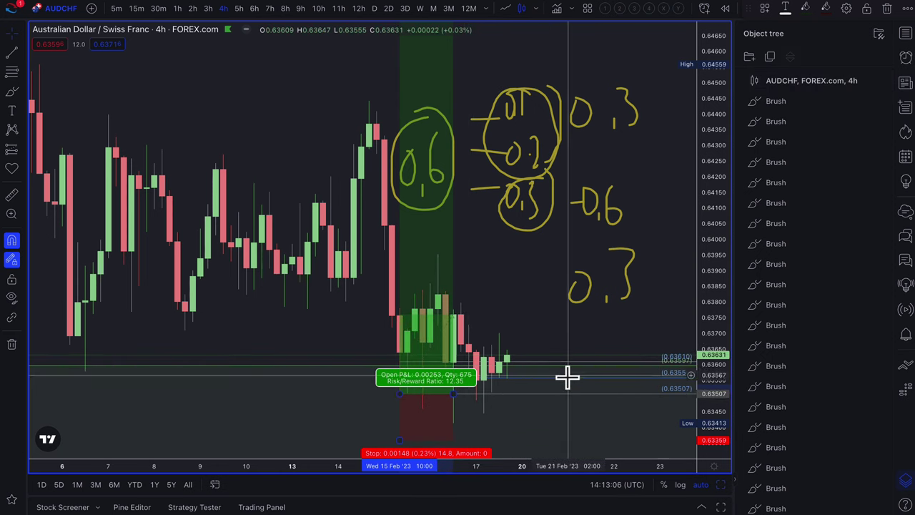
# Replace the object tree with the YouTube watchlist while keeping the whole AUDCHF long position in view
pyautogui.scroll(-2, 550, 286)
pyautogui.scroll(-1, 554, 296)
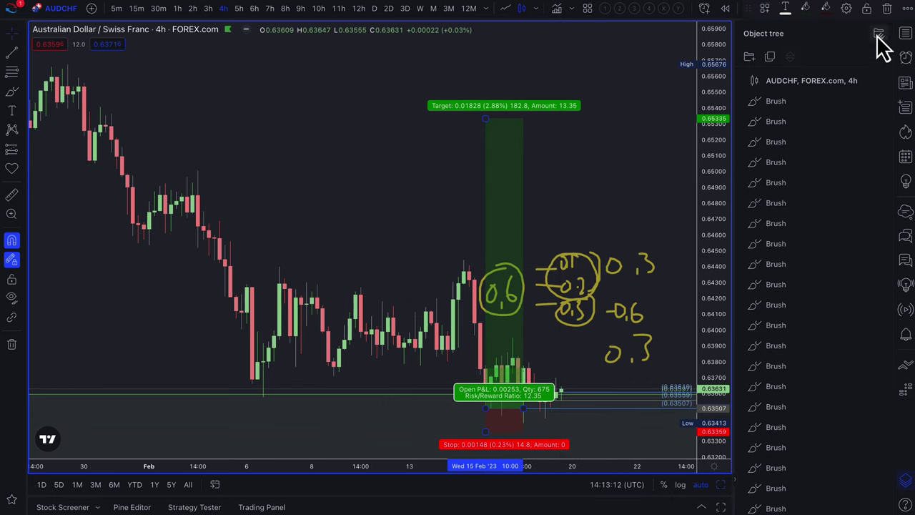
pyautogui.click(905, 35)
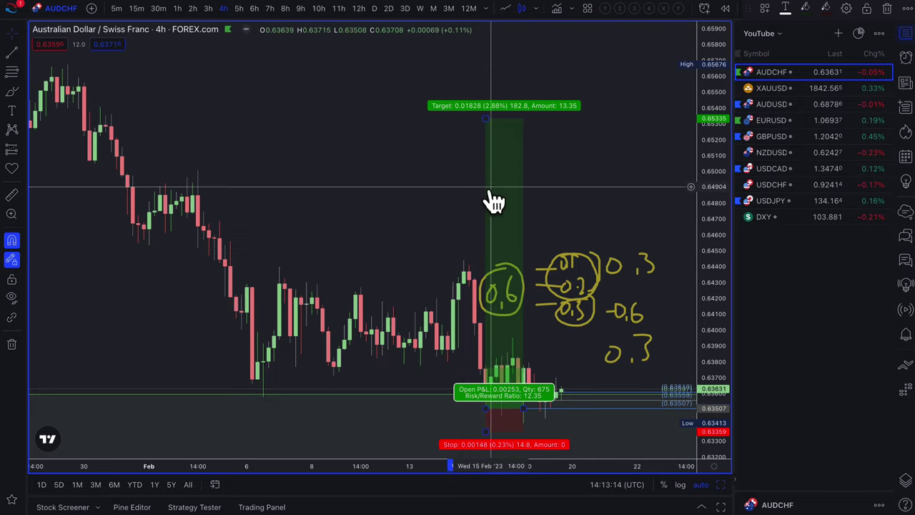
pyautogui.scroll(-2, 493, 198)
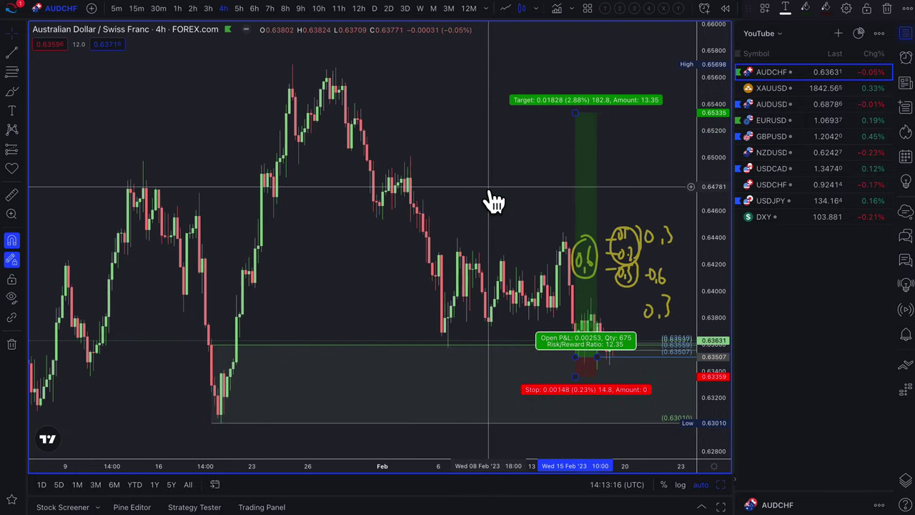
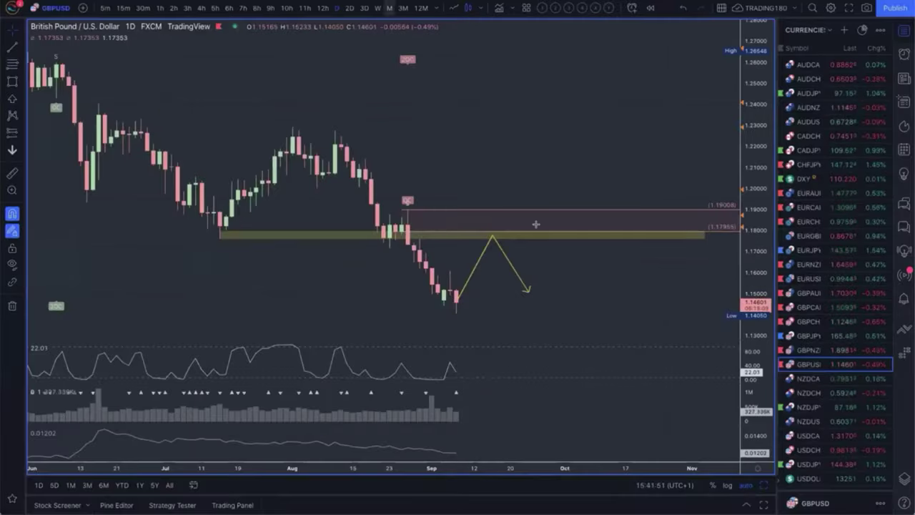
# Switch the GBPUSD chart to the weekly interval and clear its indicators and signal labels, keeping the candles and drawings
pyautogui.click(377, 8)
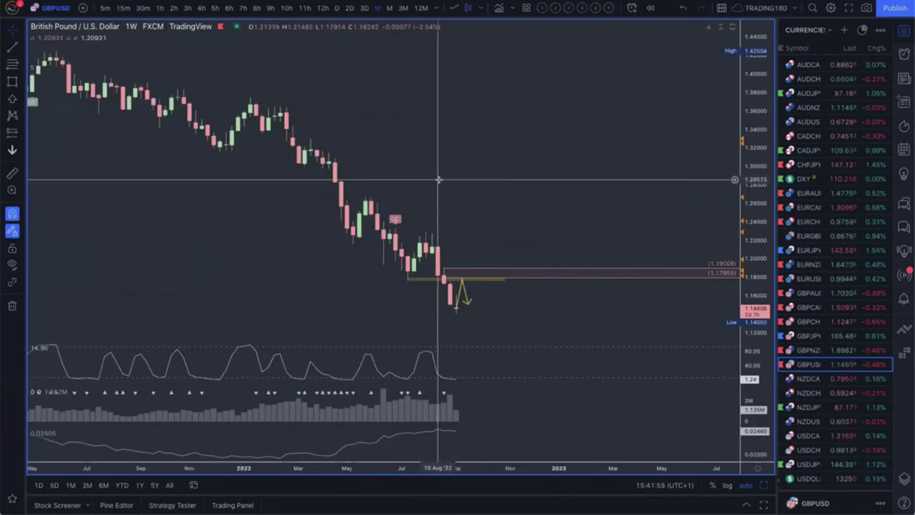
pyautogui.scroll(-5, 439, 180)
pyautogui.scroll(-3, 439, 179)
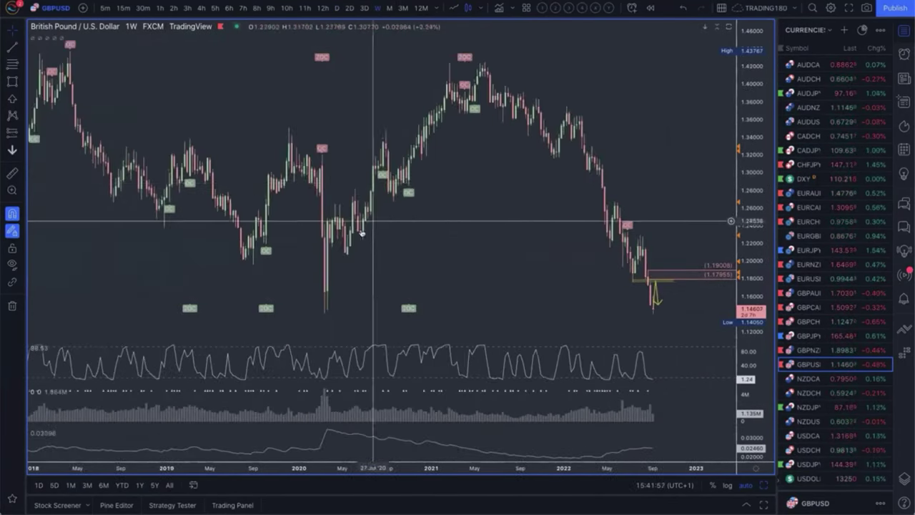
pyautogui.click(596, 8)
pyautogui.scroll(3, 357, 336)
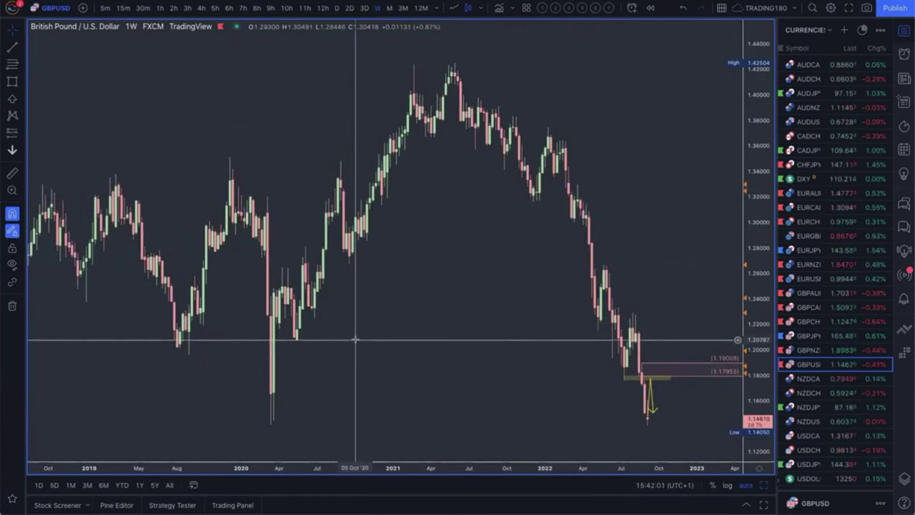
# Circle the March 2020 low on the weekly GBPUSD chart with the brush and handwrite "Bargain" beside it
pyautogui.rightClick(468, 400)
pyautogui.click(159, 380)
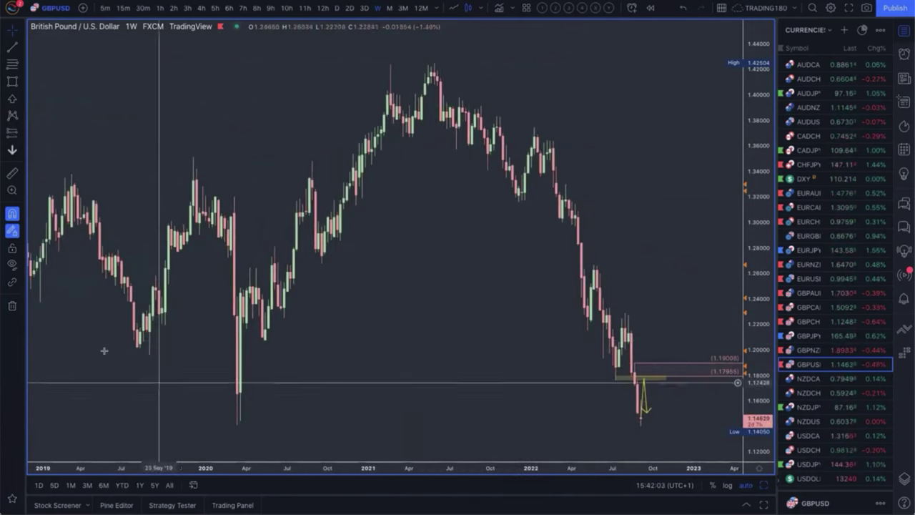
pyautogui.click(22, 94)
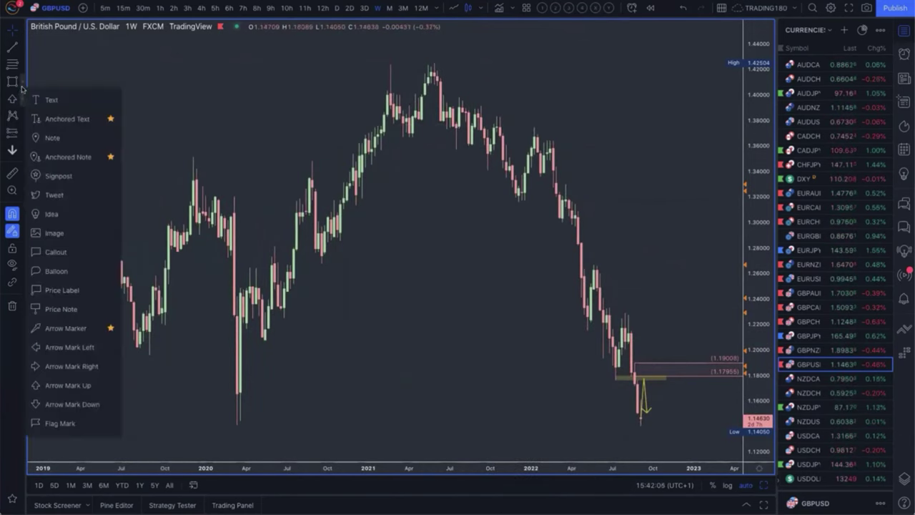
pyautogui.click(22, 84)
pyautogui.click(50, 84)
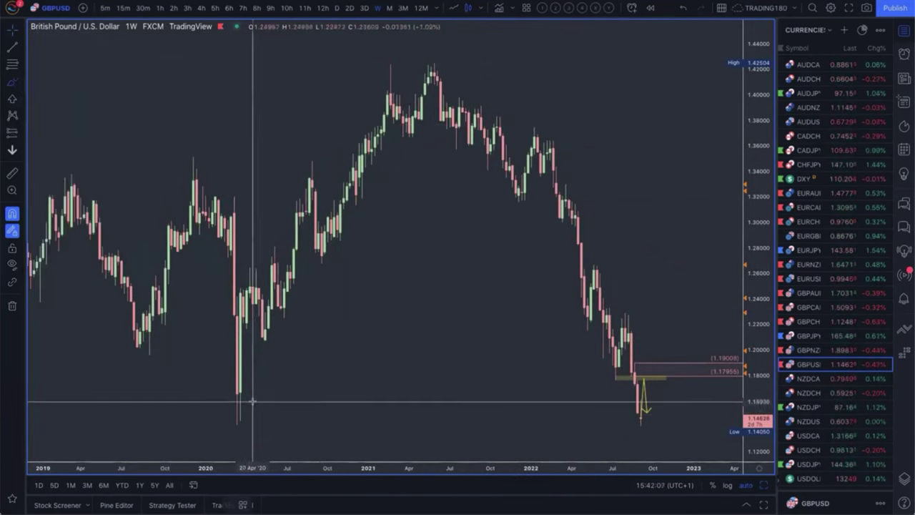
pyautogui.moveTo(250, 402)
pyautogui.mouseDown()
pyautogui.moveTo(222, 402)
pyautogui.moveTo(215, 427)
pyautogui.moveTo(259, 420)
pyautogui.moveTo(246, 402)
pyautogui.moveTo(288, 385)
pyautogui.moveTo(278, 409)
pyautogui.moveTo(345, 398)
pyautogui.moveTo(359, 421)
pyautogui.moveTo(371, 389)
pyautogui.moveTo(415, 403)
pyautogui.mouseUp()
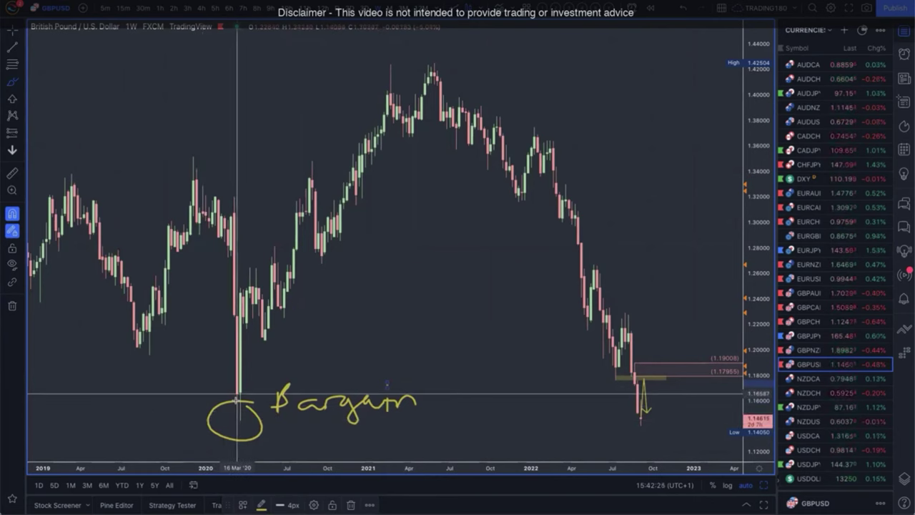
# Draw brush arrows from the March 2020 low up to the 2021 high and down to the 2022 low, adding a circled question mark
pyautogui.moveTo(238, 393)
pyautogui.mouseDown()
pyautogui.moveTo(286, 292)
pyautogui.moveTo(429, 75)
pyautogui.moveTo(622, 367)
pyautogui.moveTo(622, 408)
pyautogui.moveTo(633, 415)
pyautogui.moveTo(594, 380)
pyautogui.moveTo(583, 397)
pyautogui.mouseUp()
pyautogui.click(581, 421)
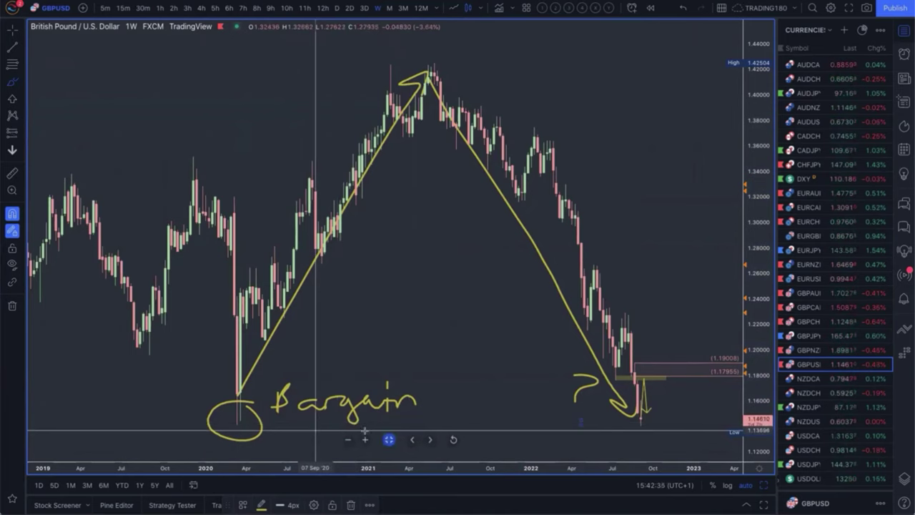
pyautogui.moveTo(585, 374)
pyautogui.mouseDown()
pyautogui.moveTo(554, 399)
pyautogui.moveTo(576, 439)
pyautogui.moveTo(563, 352)
pyautogui.mouseUp()
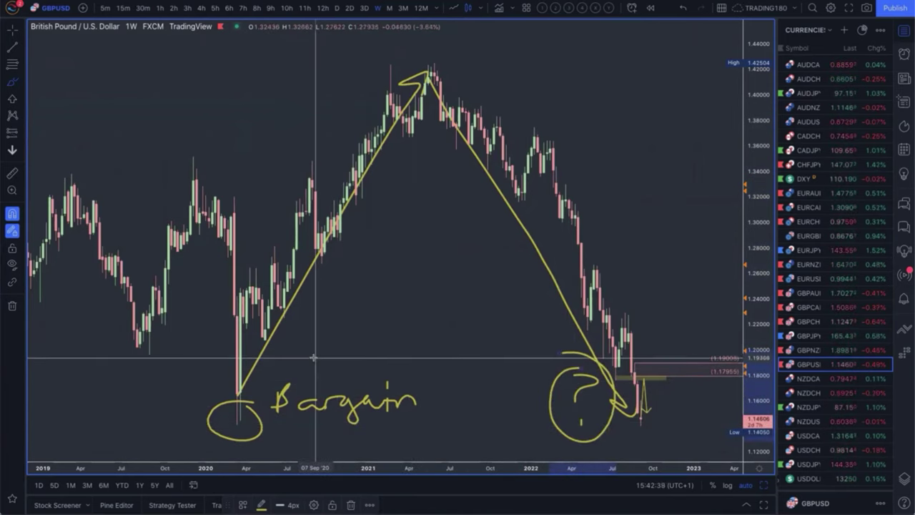
# Encircle the "Bargain" note together with the March 2020 low and draw an arrow from it to the question mark
pyautogui.scroll(-3, 313, 358)
pyautogui.hscroll(5, 536, 393)
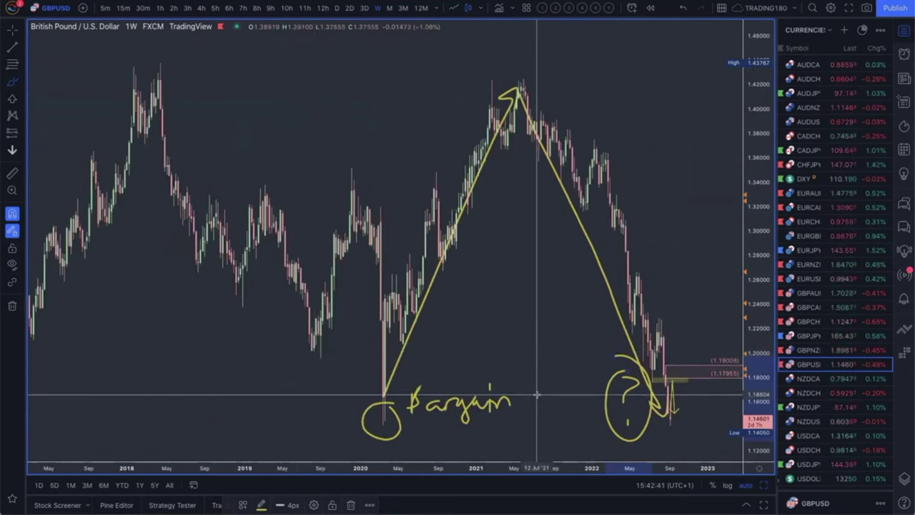
pyautogui.scroll(2, 535, 393)
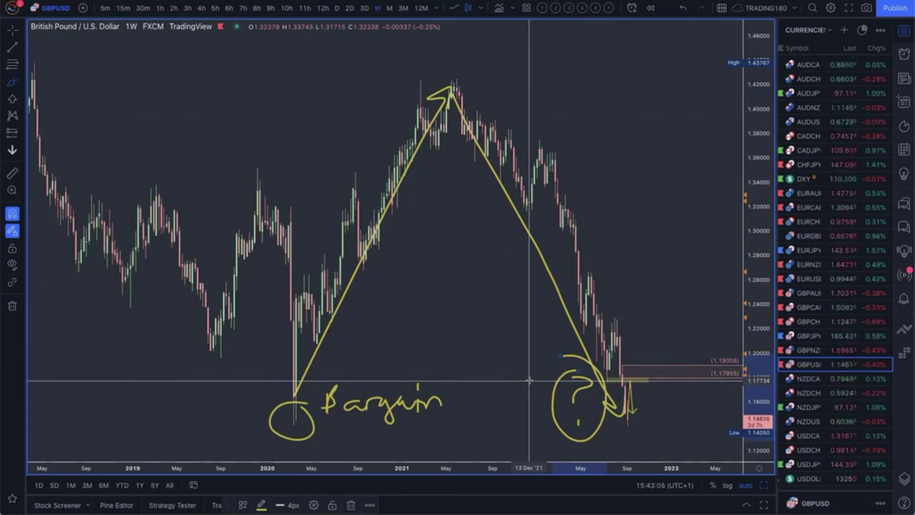
pyautogui.moveTo(434, 373)
pyautogui.mouseDown()
pyautogui.moveTo(330, 375)
pyautogui.moveTo(267, 420)
pyautogui.moveTo(282, 437)
pyautogui.moveTo(436, 435)
pyautogui.moveTo(429, 381)
pyautogui.mouseUp()
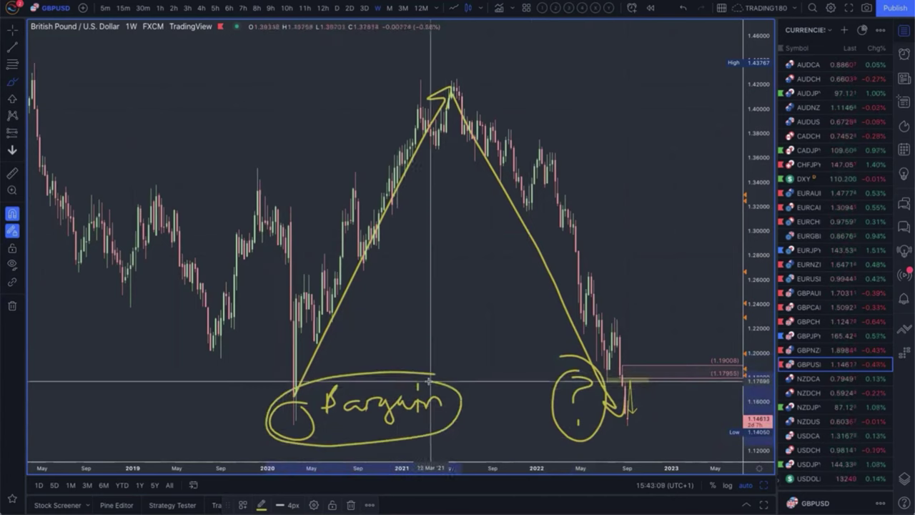
pyautogui.moveTo(475, 421); pyautogui.dragTo(572, 415)
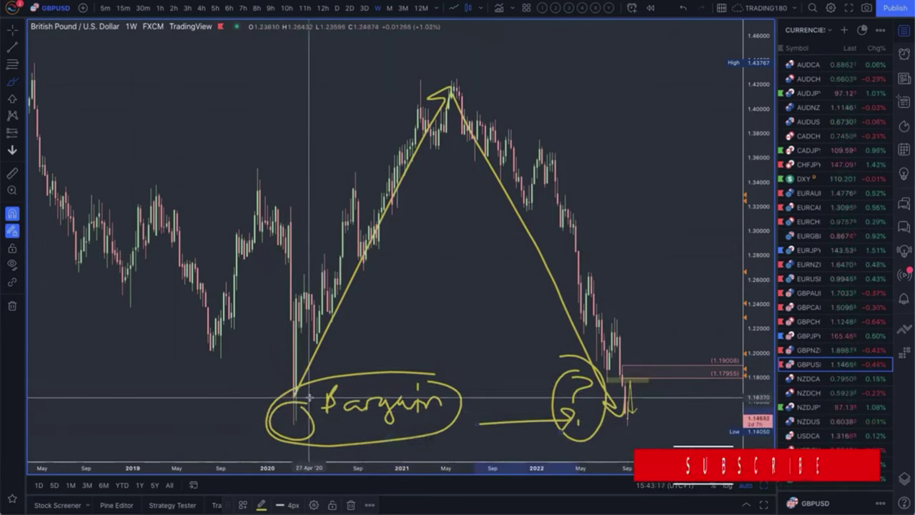
# Draw rising arrows from the March 2020 low and the September 2022 low, and circle the 2022 low
pyautogui.moveTo(309, 397)
pyautogui.mouseDown()
pyautogui.moveTo(378, 295)
pyautogui.moveTo(375, 321)
pyautogui.mouseUp()
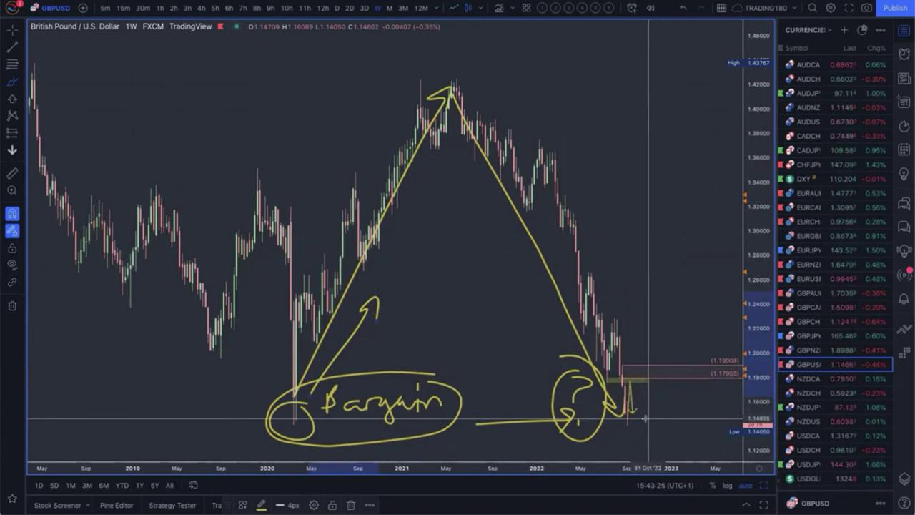
pyautogui.moveTo(623, 408)
pyautogui.mouseDown()
pyautogui.moveTo(651, 374)
pyautogui.moveTo(675, 289)
pyautogui.moveTo(689, 309)
pyautogui.mouseUp()
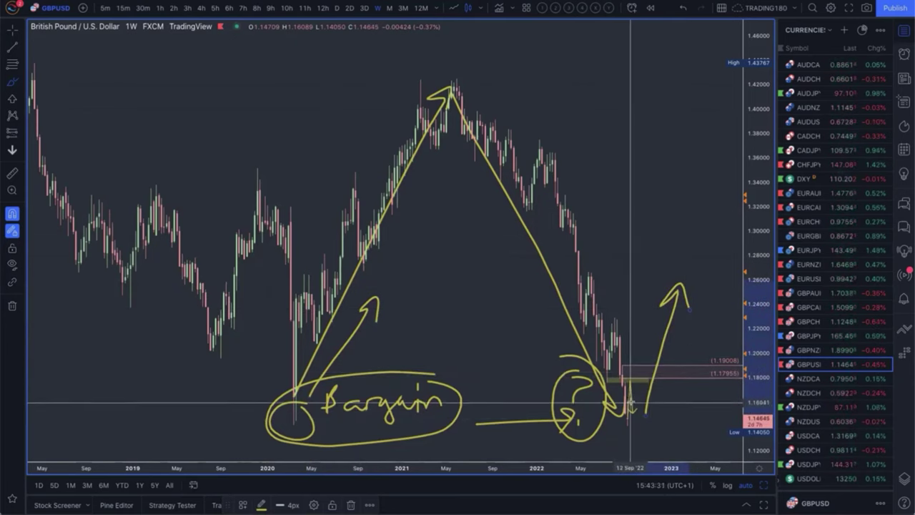
pyautogui.moveTo(630, 380)
pyautogui.mouseDown()
pyautogui.moveTo(629, 420)
pyautogui.moveTo(622, 406)
pyautogui.moveTo(653, 407)
pyautogui.moveTo(612, 418)
pyautogui.moveTo(630, 385)
pyautogui.mouseUp()
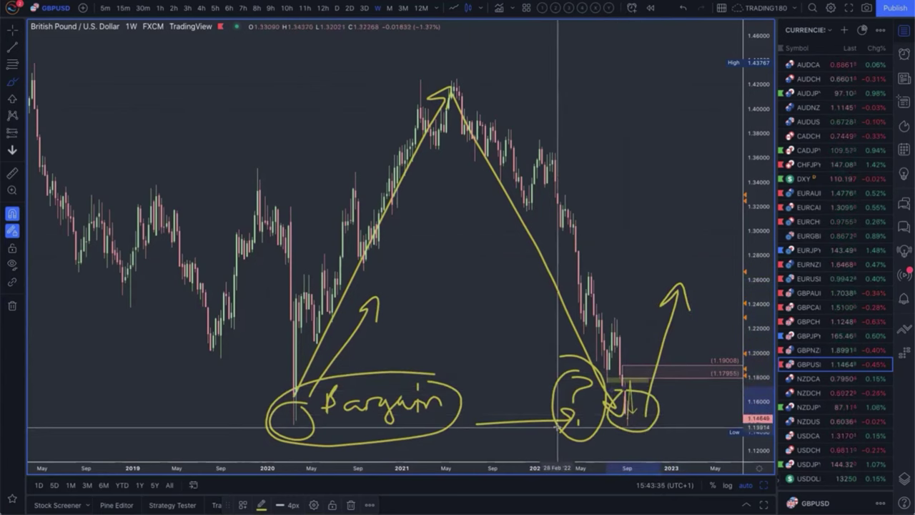
# Draw an arrow from the circled question mark back to "Bargain" and add a question mark beside the projected rise from the 2022 low
pyautogui.scroll(5, 527, 413)
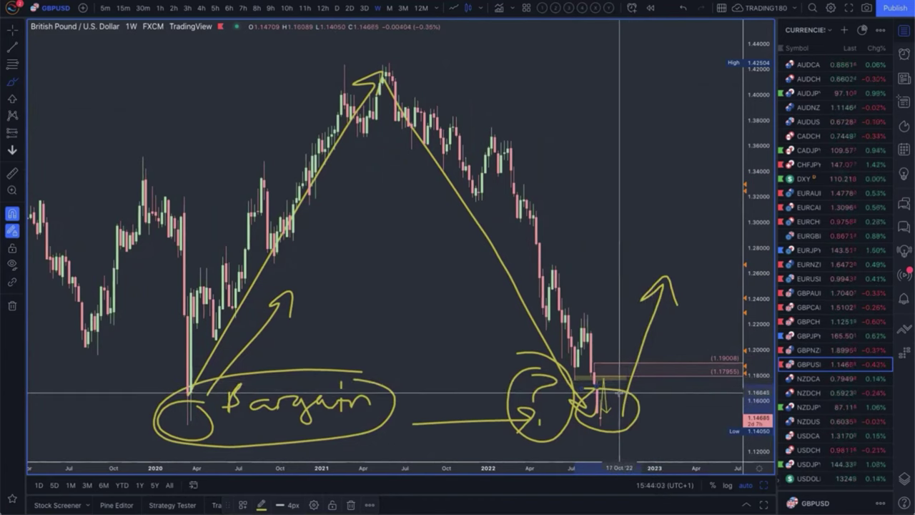
pyautogui.moveTo(493, 407); pyautogui.dragTo(404, 409)
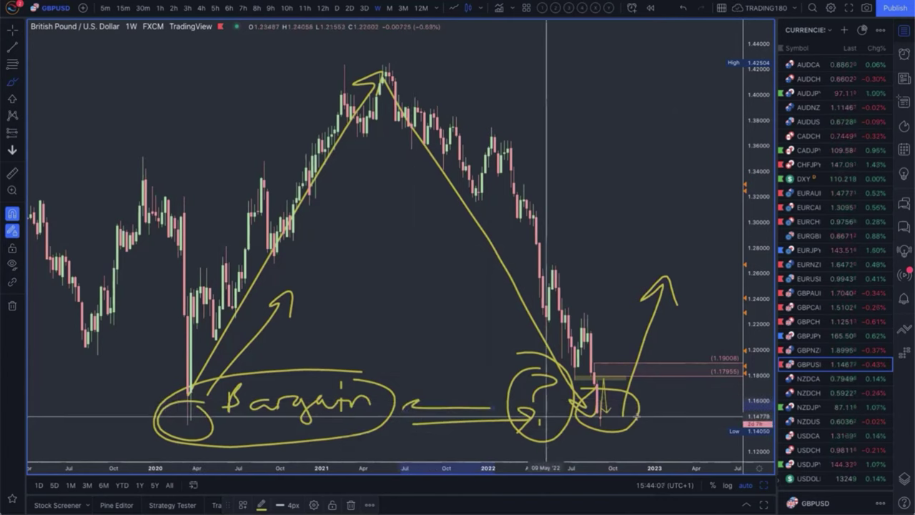
pyautogui.moveTo(659, 371)
pyautogui.mouseDown()
pyautogui.moveTo(675, 378)
pyautogui.moveTo(667, 390)
pyautogui.mouseUp()
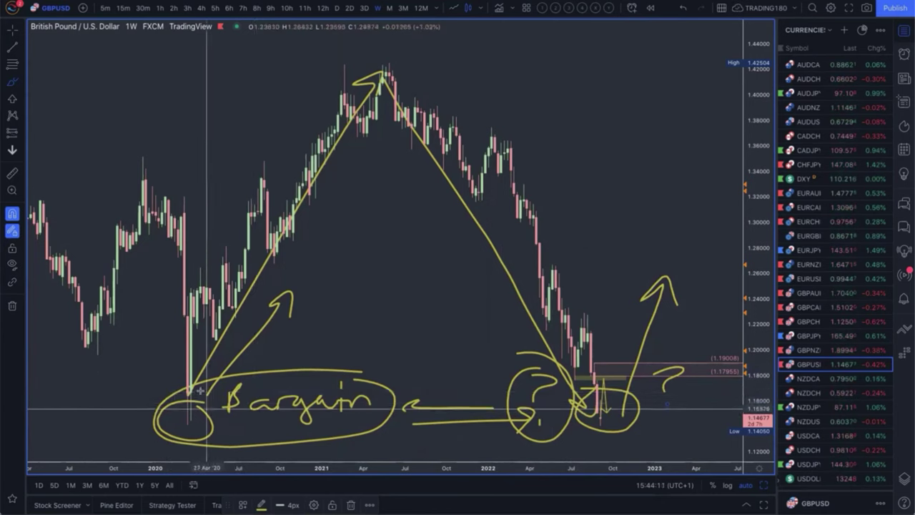
# Draw an upward arrow along the March 2020 drop, a downward arrow below the 2022 low, and two upward arrows above the 2019 candles
pyautogui.moveTo(185, 390)
pyautogui.mouseDown()
pyautogui.moveTo(179, 266)
pyautogui.moveTo(188, 280)
pyautogui.mouseUp()
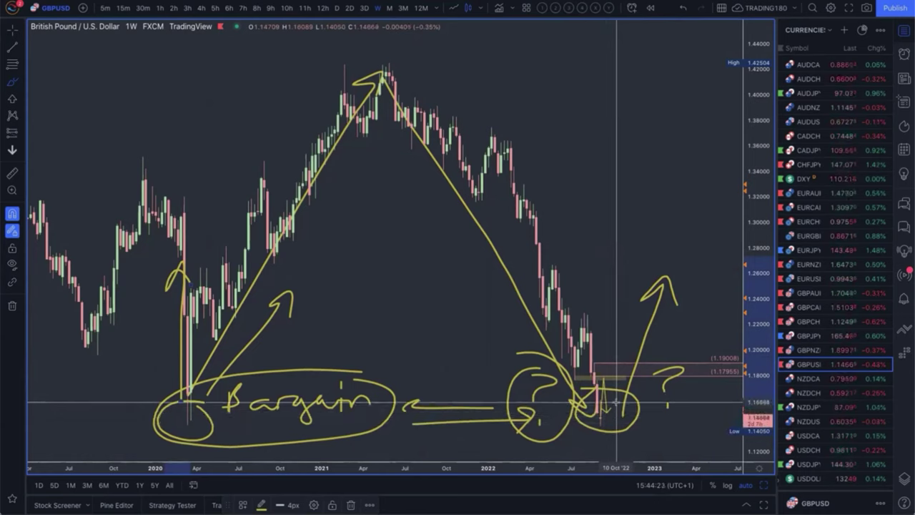
pyautogui.moveTo(613, 420)
pyautogui.mouseDown()
pyautogui.moveTo(633, 450)
pyautogui.moveTo(645, 429)
pyautogui.mouseUp()
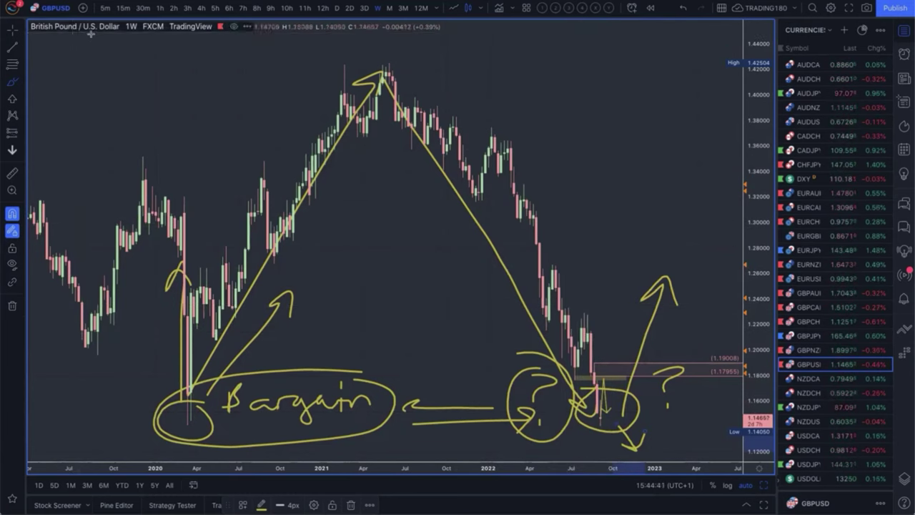
pyautogui.moveTo(91, 94)
pyautogui.mouseDown()
pyautogui.moveTo(101, 44)
pyautogui.moveTo(103, 54)
pyautogui.mouseUp()
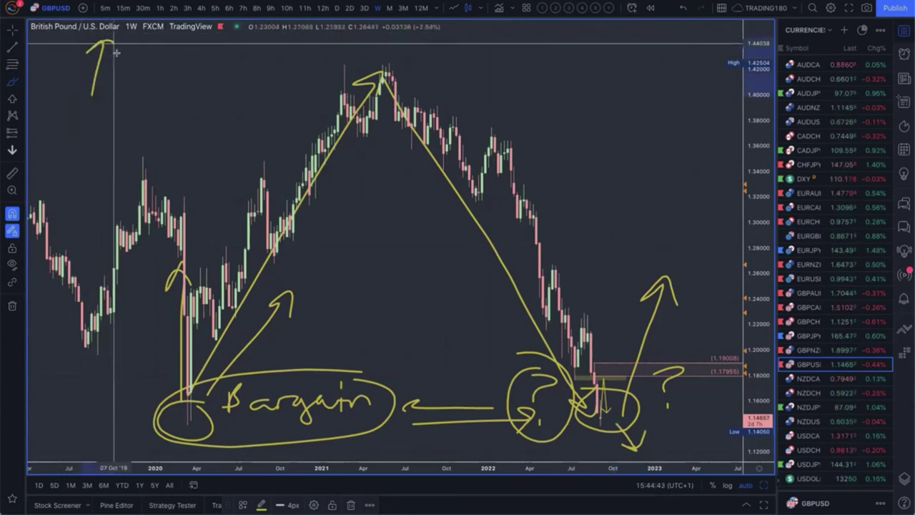
pyautogui.moveTo(52, 36); pyautogui.dragTo(75, 93)
pyautogui.moveTo(45, 53); pyautogui.dragTo(65, 48)
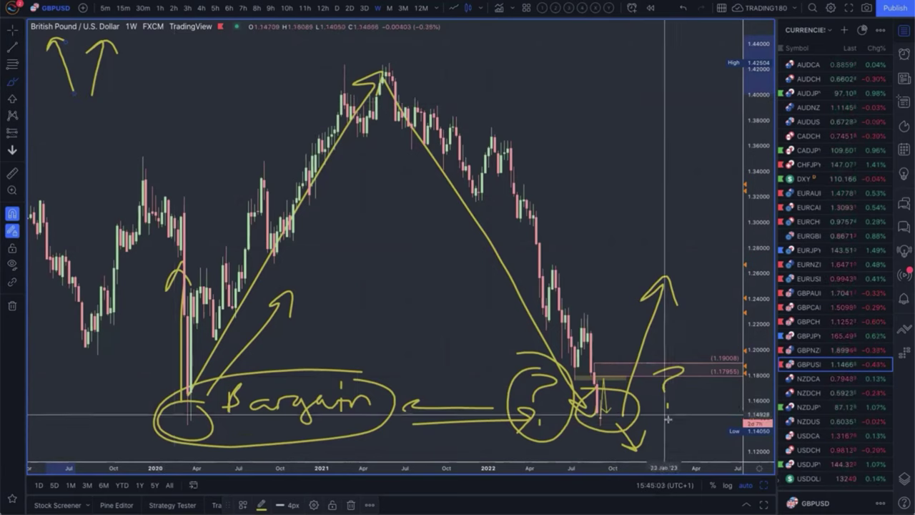
# Draw an arrow toward the circled 2022 low and retrace the rise and fall that started in March 2020
pyautogui.moveTo(696, 419); pyautogui.dragTo(653, 428)
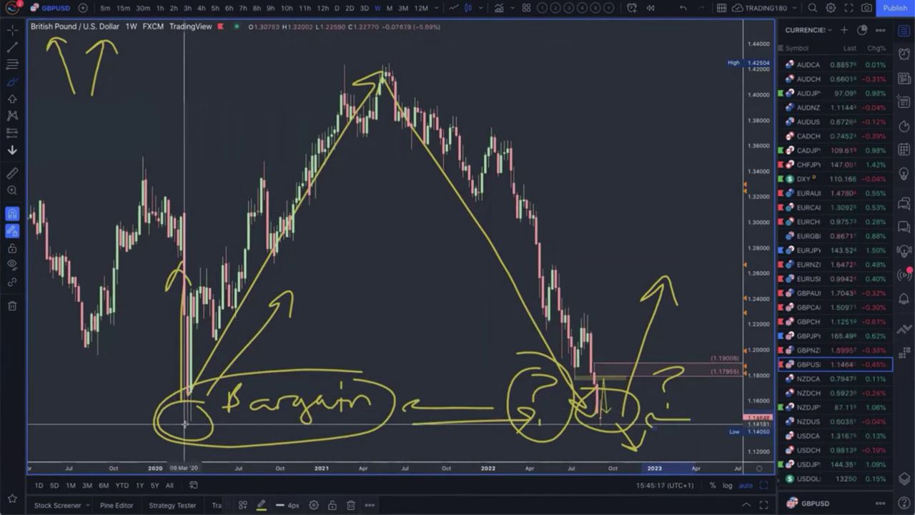
pyautogui.moveTo(184, 424)
pyautogui.mouseDown()
pyautogui.moveTo(372, 93)
pyautogui.moveTo(608, 388)
pyautogui.mouseUp()
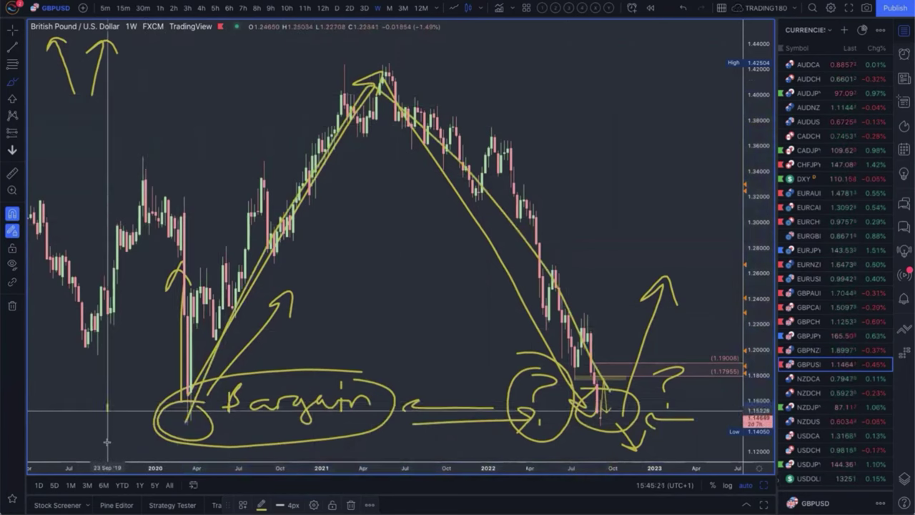
# Handwrite a circled "1m" beside the March 2020 low and "Gdp" next to the rising arrow
pyautogui.moveTo(118, 443)
pyautogui.mouseDown()
pyautogui.moveTo(143, 405)
pyautogui.moveTo(153, 404)
pyautogui.moveTo(166, 429)
pyautogui.mouseUp()
pyautogui.moveTo(154, 363)
pyautogui.mouseDown()
pyautogui.moveTo(82, 392)
pyautogui.moveTo(143, 454)
pyautogui.moveTo(218, 450)
pyautogui.mouseUp()
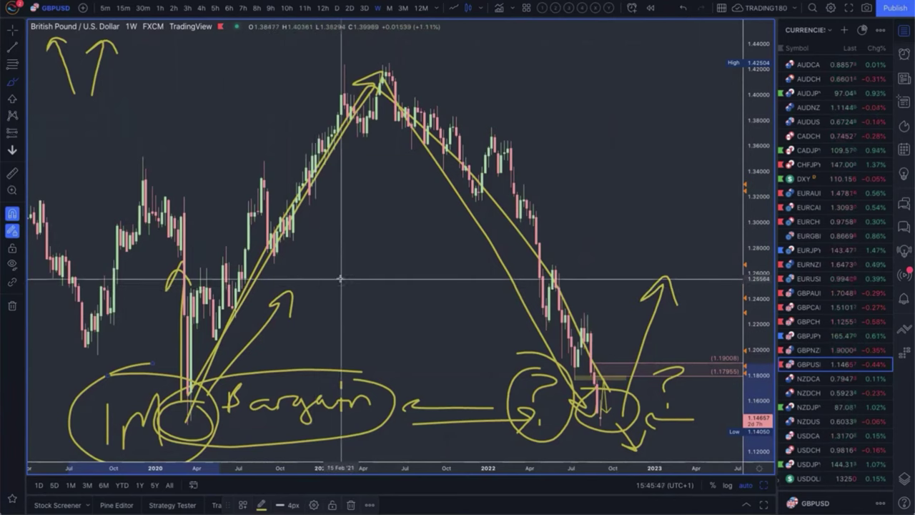
pyautogui.moveTo(334, 276); pyautogui.dragTo(336, 342)
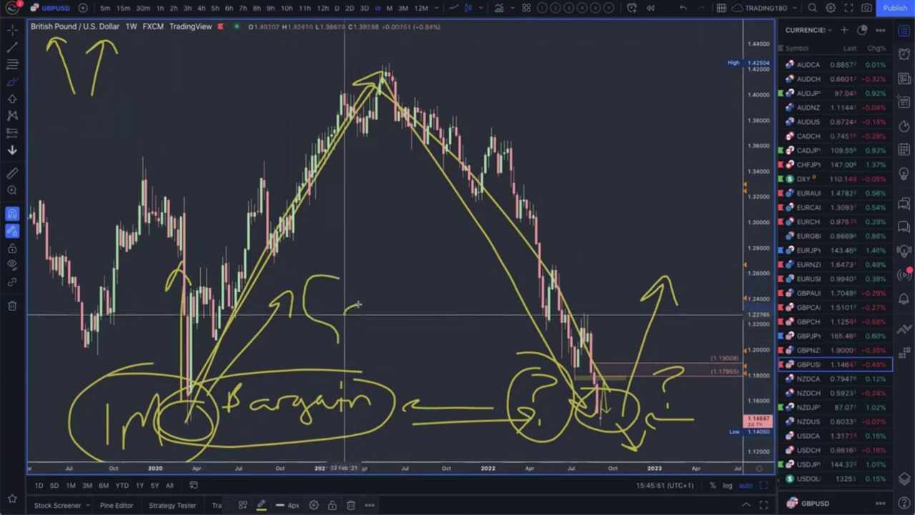
pyautogui.moveTo(363, 304)
pyautogui.mouseDown()
pyautogui.moveTo(366, 335)
pyautogui.moveTo(374, 335)
pyautogui.moveTo(394, 287)
pyautogui.moveTo(378, 315)
pyautogui.mouseUp()
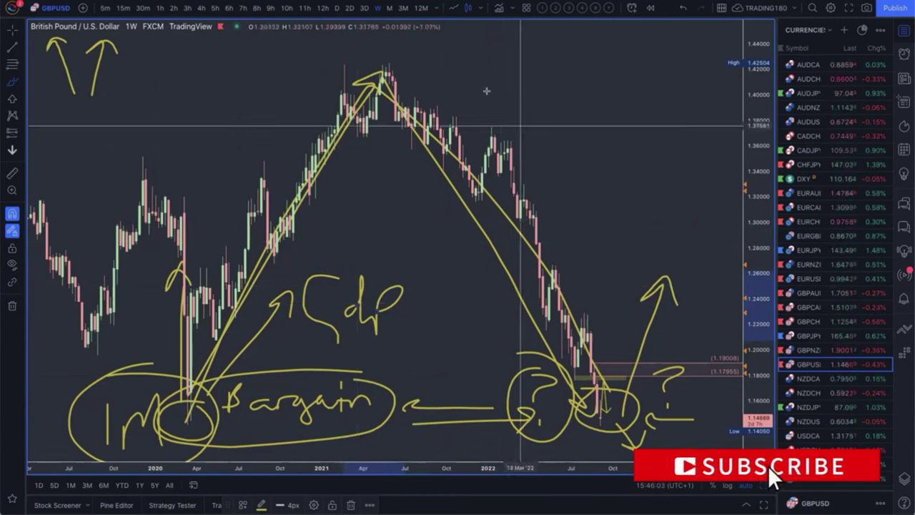
# Draw arrows along the 2021–2022 decline and the 2020–2021 rally, circling the March 2020 low again
pyautogui.moveTo(463, 78)
pyautogui.mouseDown()
pyautogui.moveTo(601, 315)
pyautogui.moveTo(600, 362)
pyautogui.moveTo(585, 312)
pyautogui.mouseUp()
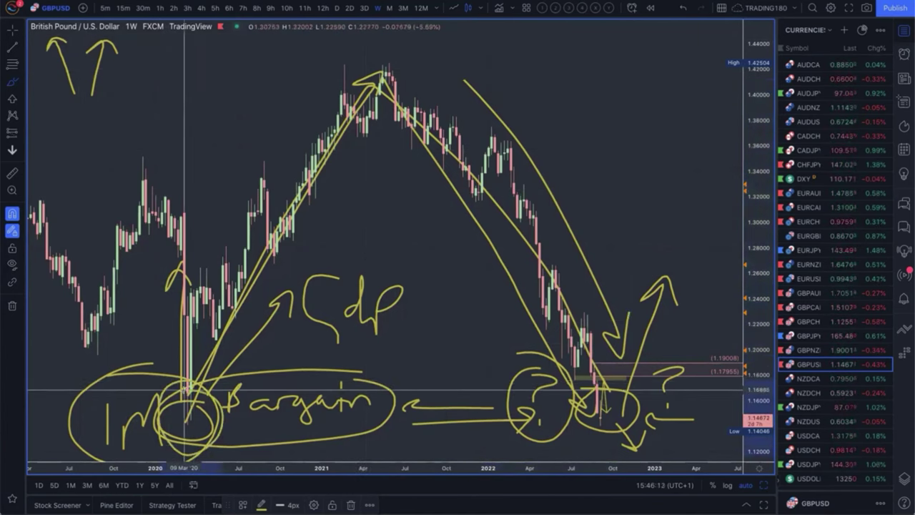
pyautogui.moveTo(192, 409)
pyautogui.mouseDown()
pyautogui.moveTo(377, 83)
pyautogui.moveTo(373, 96)
pyautogui.mouseUp()
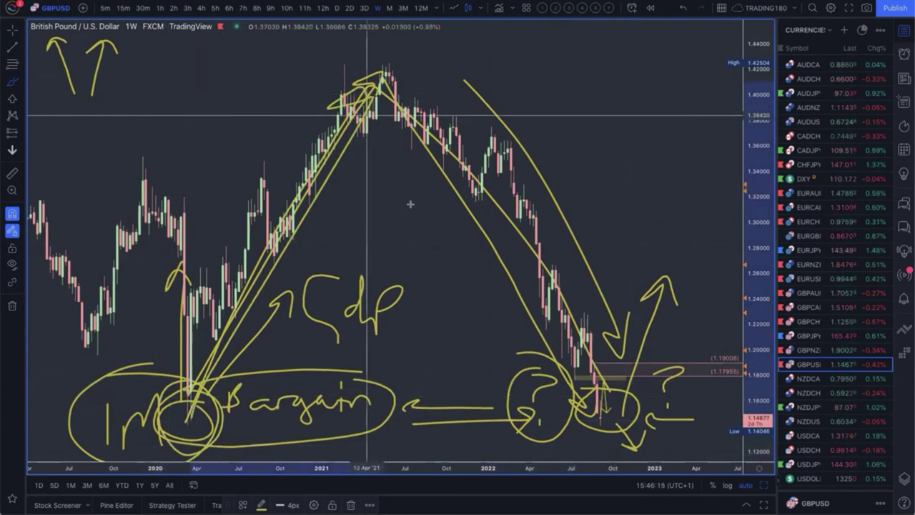
# Draw an X above the handwritten "Gdp", circle the word and add two check marks beside it
pyautogui.moveTo(380, 202); pyautogui.dragTo(417, 238)
pyautogui.moveTo(417, 208)
pyautogui.mouseDown()
pyautogui.moveTo(275, 307)
pyautogui.moveTo(430, 326)
pyautogui.mouseUp()
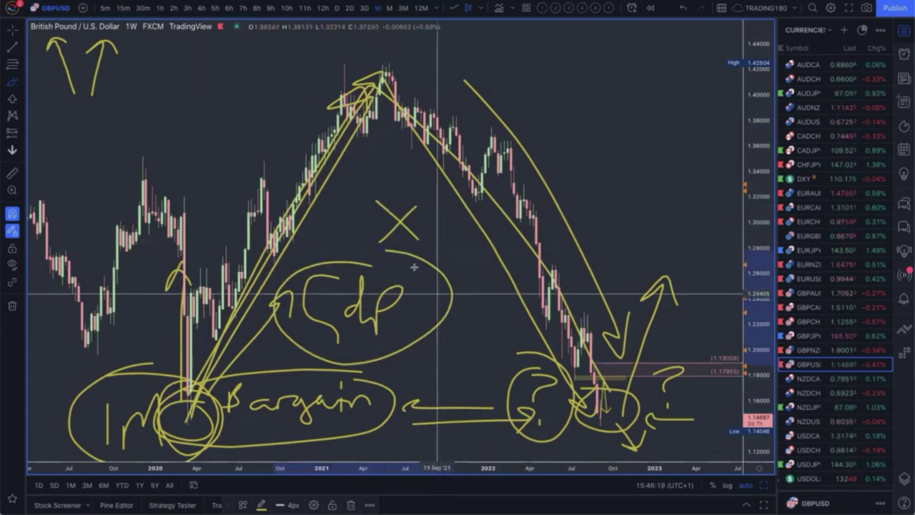
pyautogui.moveTo(429, 274); pyautogui.dragTo(455, 243)
pyautogui.moveTo(456, 284); pyautogui.dragTo(477, 280)
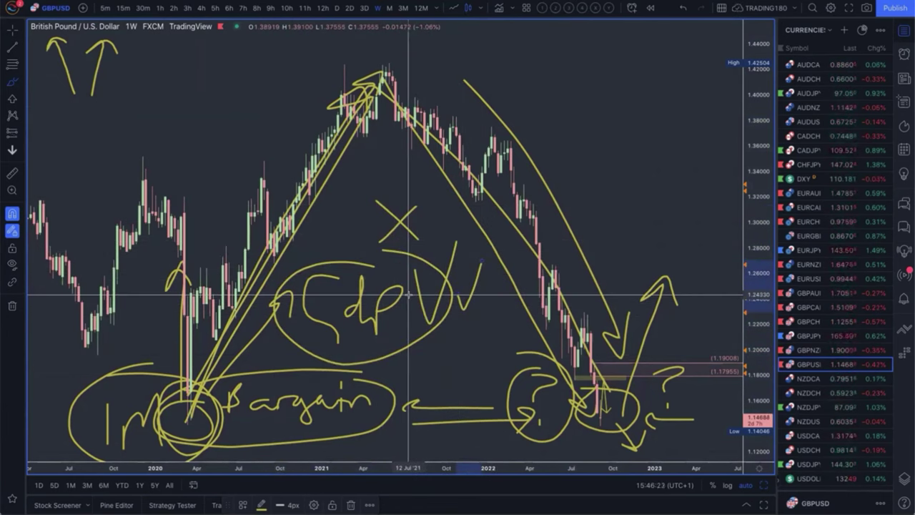
# Draw a large circle around the 2022 low and its notes, then add further arrows along the rally and the decline
pyautogui.moveTo(565, 385)
pyautogui.mouseDown()
pyautogui.moveTo(647, 359)
pyautogui.moveTo(549, 425)
pyautogui.moveTo(613, 458)
pyautogui.moveTo(654, 450)
pyautogui.moveTo(616, 340)
pyautogui.moveTo(583, 355)
pyautogui.mouseUp()
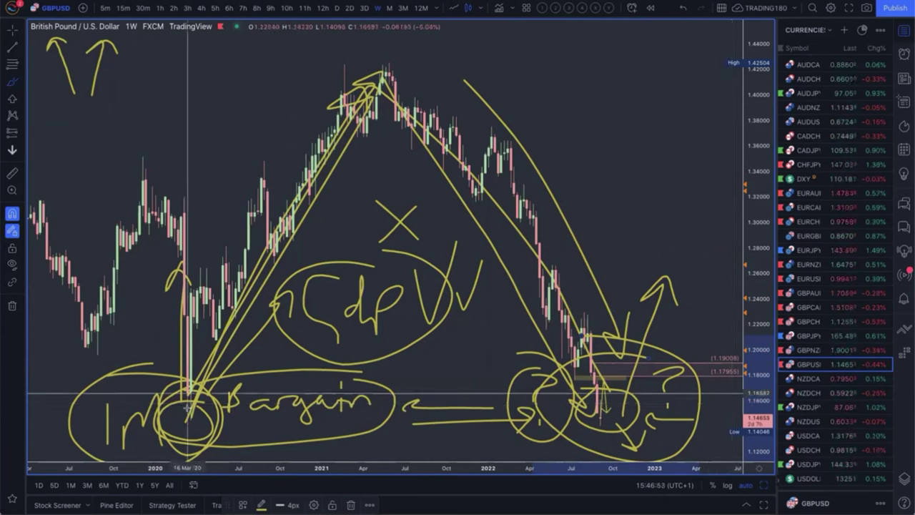
pyautogui.moveTo(324, 115); pyautogui.dragTo(353, 112)
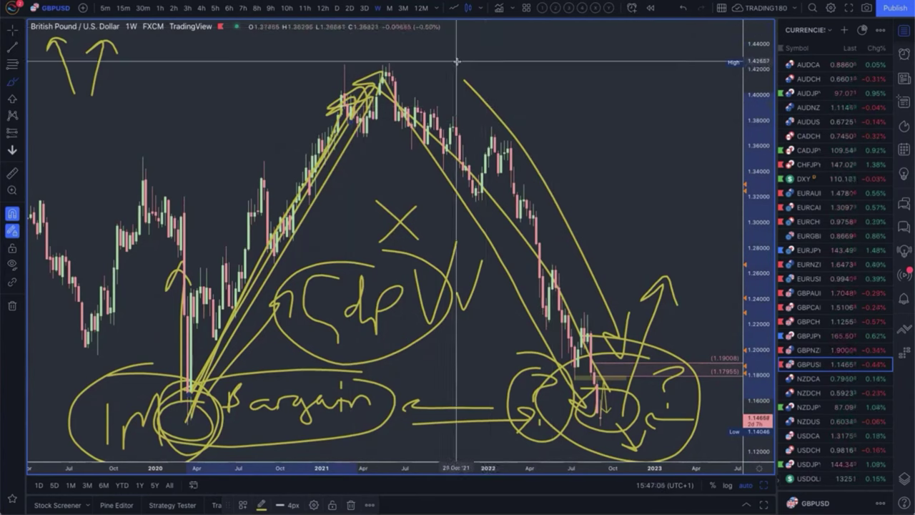
pyautogui.moveTo(456, 63)
pyautogui.mouseDown()
pyautogui.moveTo(583, 185)
pyautogui.moveTo(685, 323)
pyautogui.moveTo(697, 247)
pyautogui.mouseUp()
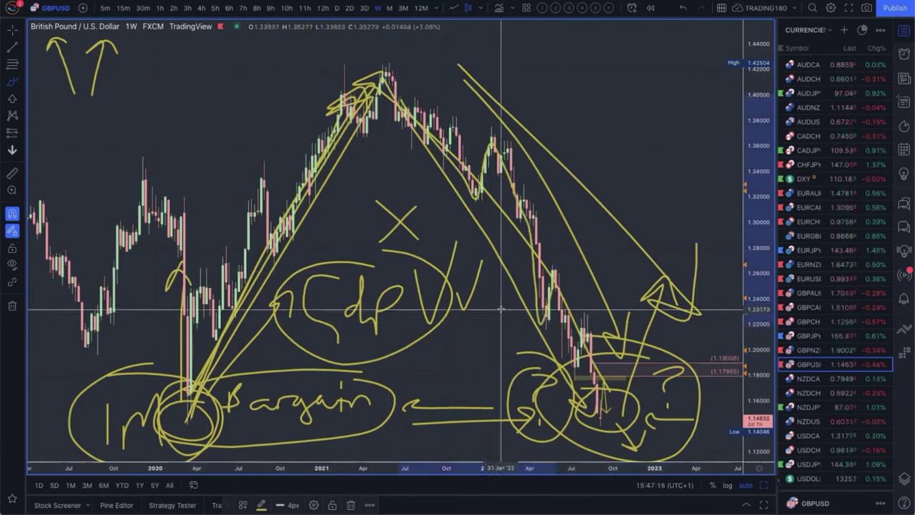
# Mark horizontal levels across the 2022 decline and sweep a curved stroke back to the circled March 2020 low
pyautogui.moveTo(526, 293)
pyautogui.mouseDown()
pyautogui.moveTo(594, 286)
pyautogui.moveTo(499, 288)
pyautogui.moveTo(601, 295)
pyautogui.mouseUp()
pyautogui.moveTo(500, 323); pyautogui.dragTo(609, 331)
pyautogui.moveTo(482, 359); pyautogui.dragTo(616, 355)
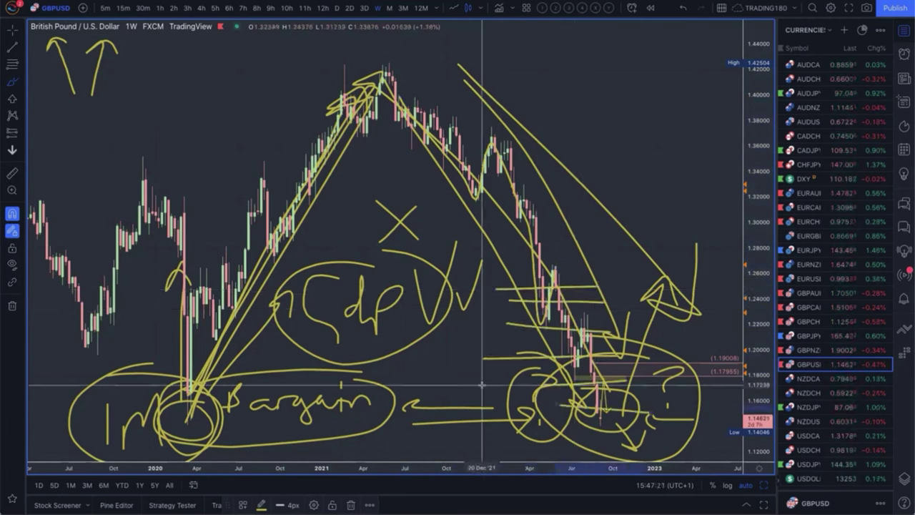
pyautogui.moveTo(481, 384); pyautogui.dragTo(202, 352)
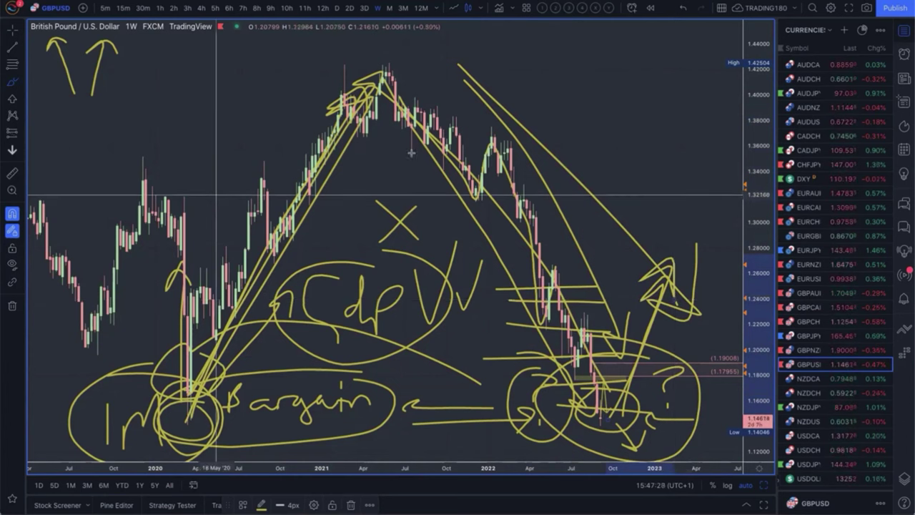
# Remove all drawings from the weekly GBPUSD chart
pyautogui.scroll(-3, 540, 395)
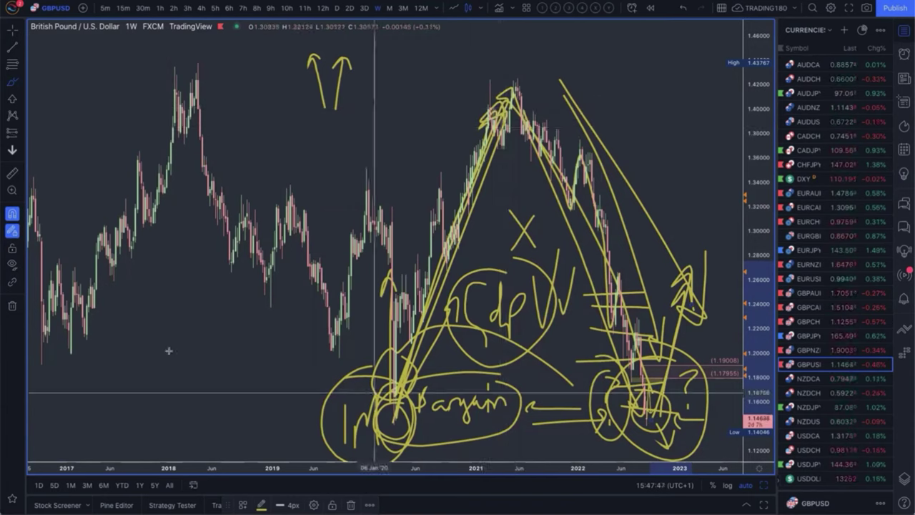
pyautogui.click(12, 306)
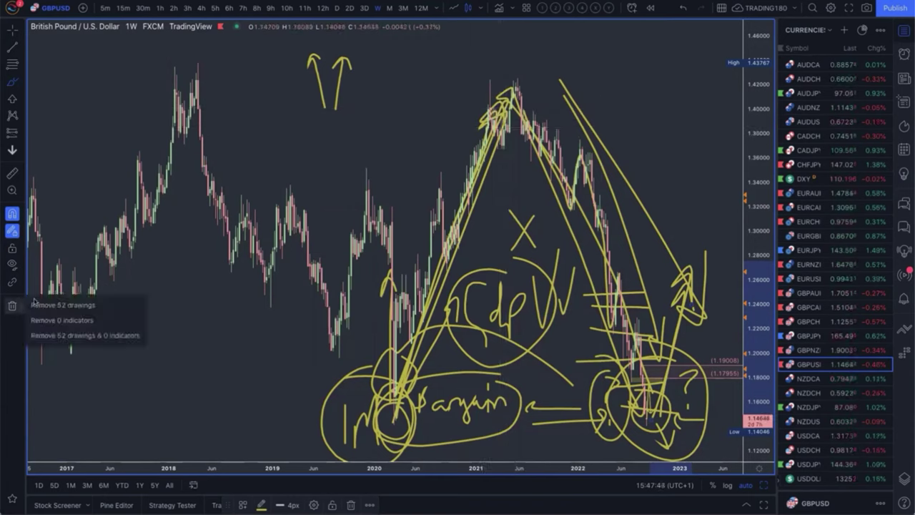
pyautogui.click(58, 304)
# Circle the March 2020 and September 2022 lows with the brush and draw an arrow from the 2022 low back to the 2020 low
pyautogui.moveTo(399, 394)
pyautogui.mouseDown()
pyautogui.moveTo(411, 429)
pyautogui.moveTo(418, 406)
pyautogui.mouseUp()
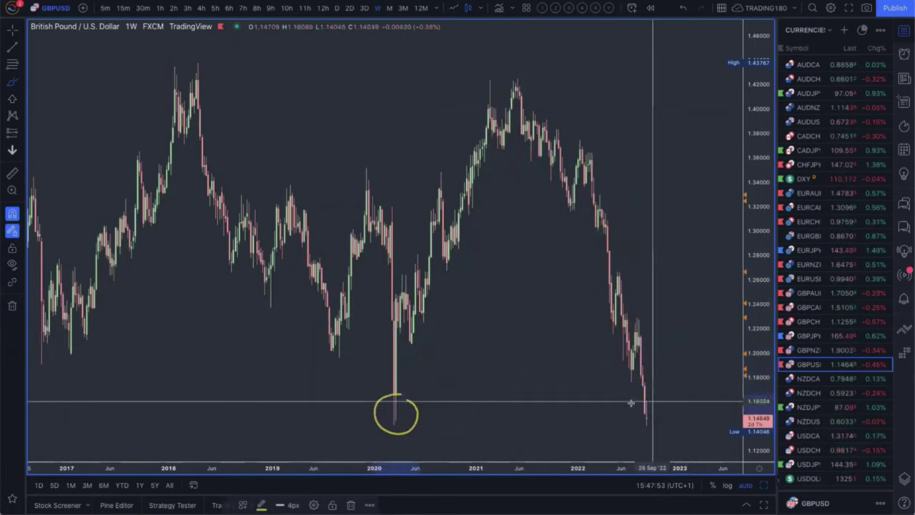
pyautogui.moveTo(645, 401)
pyautogui.mouseDown()
pyautogui.moveTo(625, 421)
pyautogui.moveTo(658, 432)
pyautogui.moveTo(647, 401)
pyautogui.moveTo(419, 420)
pyautogui.moveTo(435, 429)
pyautogui.mouseUp()
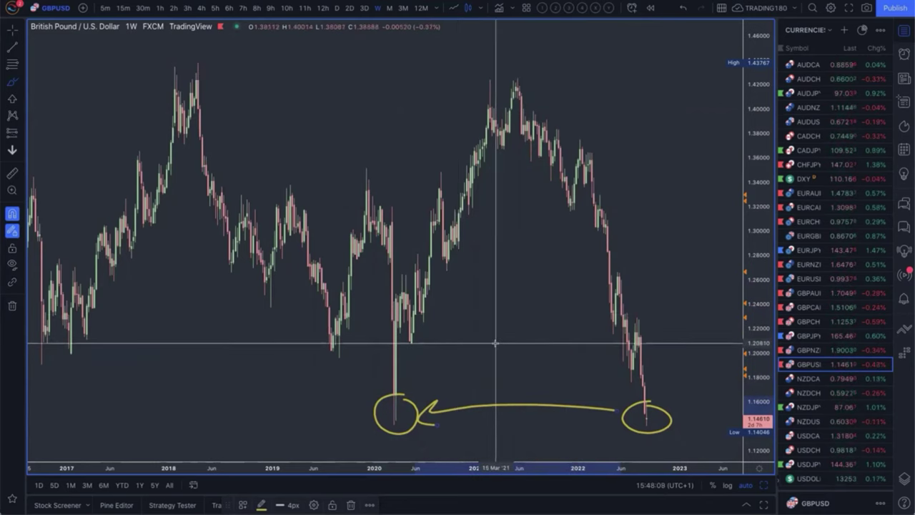
pyautogui.scroll(-3, 496, 343)
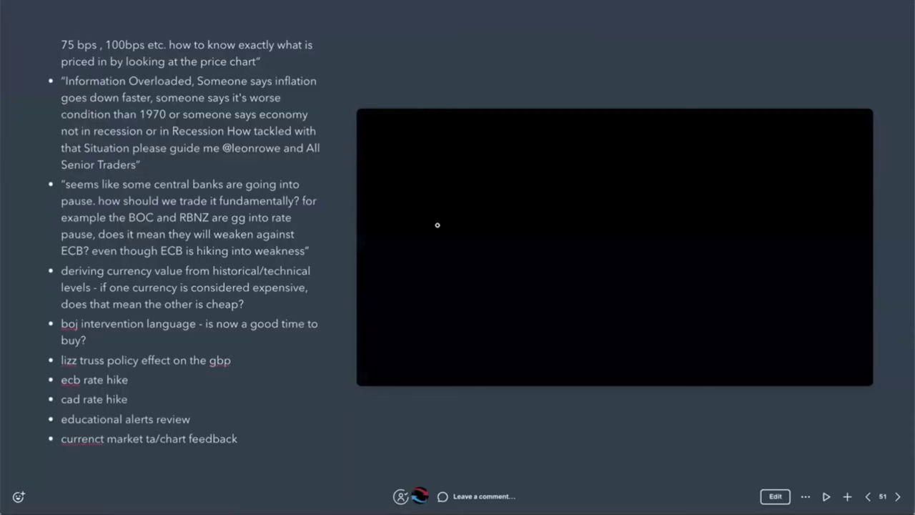
# Switch to the presentation slide and highlight the bullet "boj intervention language - is now a good time to buy?"
pyautogui.press('super+Tab')
pyautogui.doubleClick(69, 324)
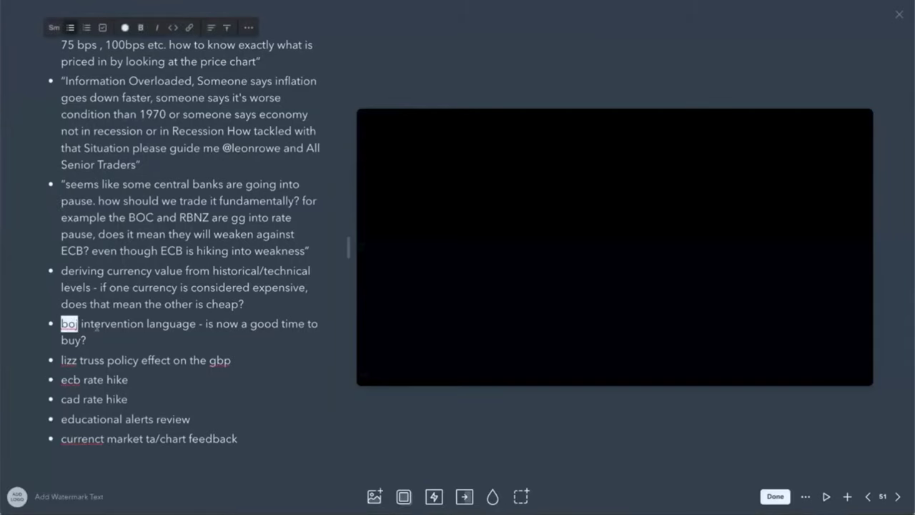
pyautogui.tripleClick(96, 327)
pyautogui.click(146, 340)
pyautogui.moveTo(87, 340); pyautogui.dragTo(64, 324)
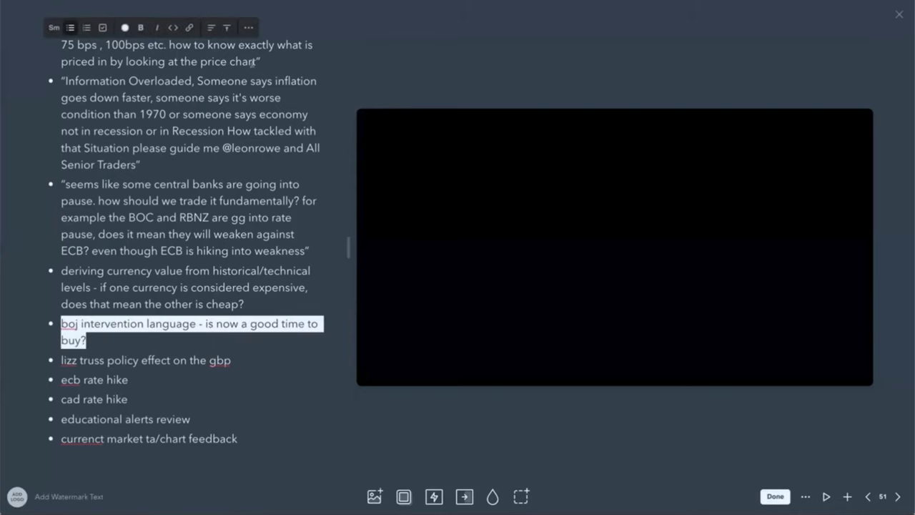